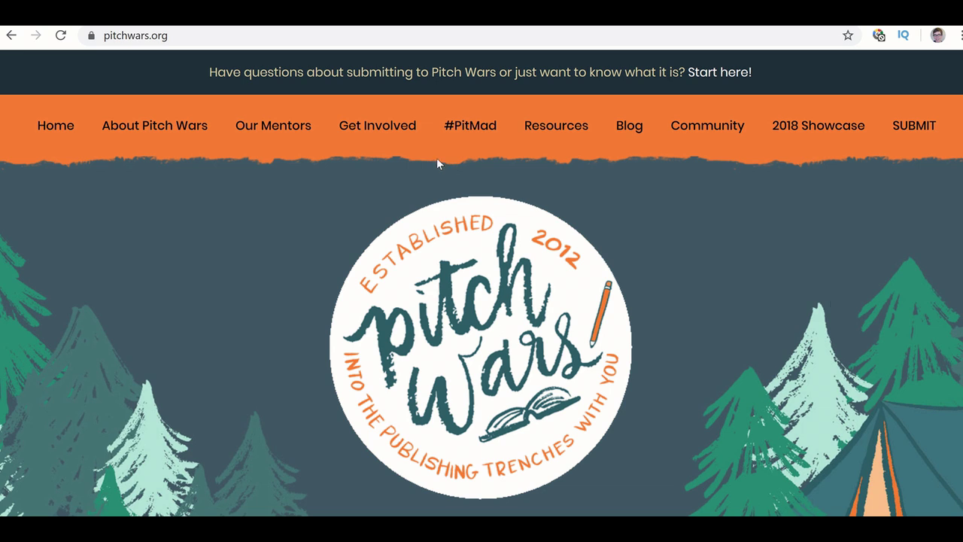
- Open the What is Pitch Wars? page from the About Pitch Wars menu
mouse_move(176, 132)
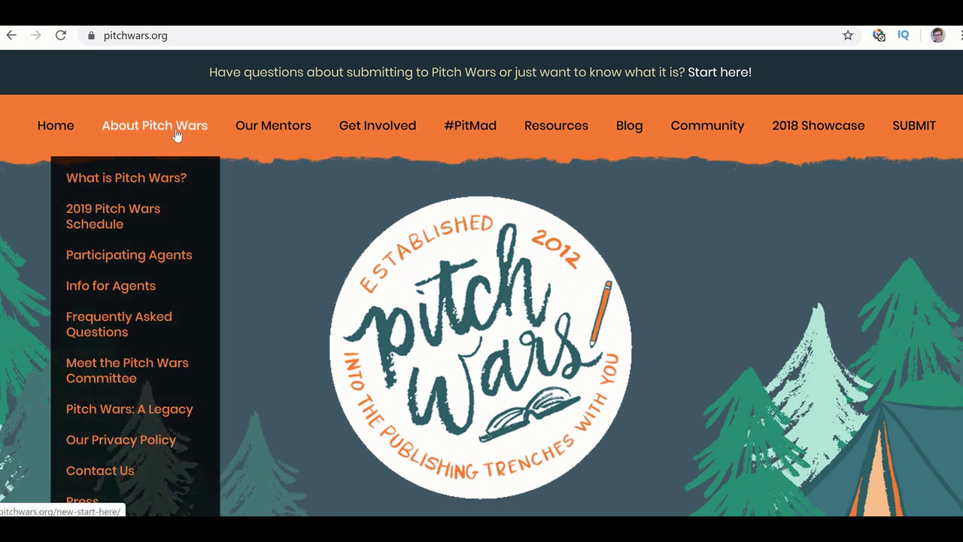
left_click(155, 182)
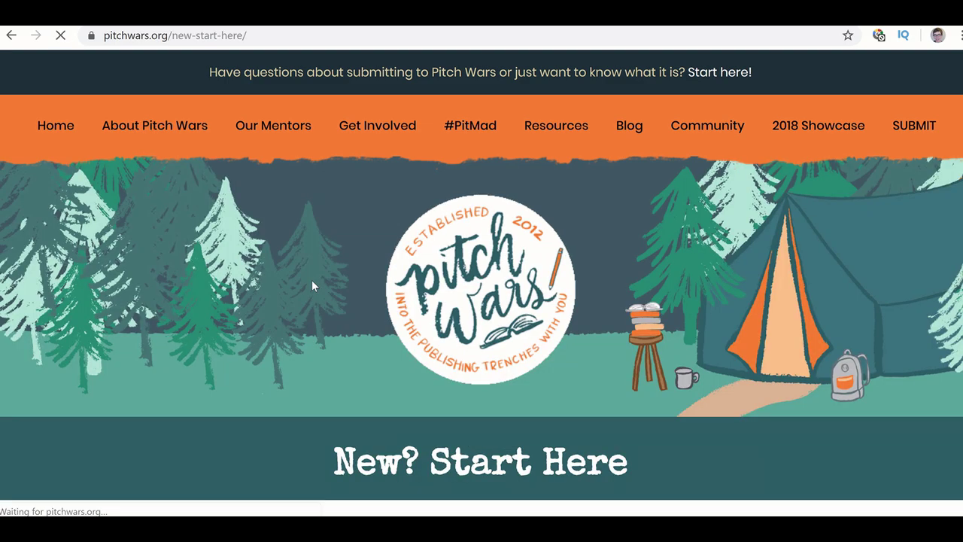
scroll(312, 280, "down", 12)
scroll(312, 281, "down", 9)
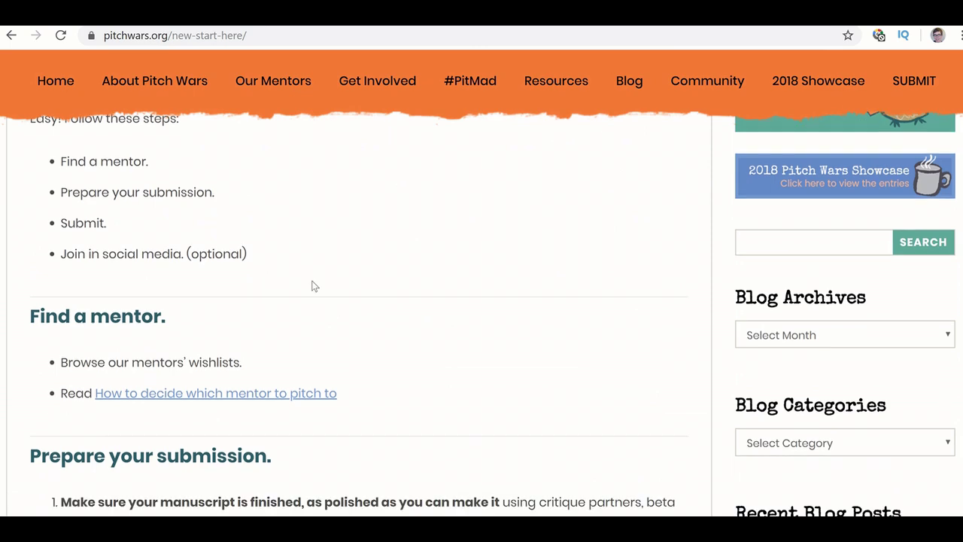
- Find the Submit section and follow its Submission FAQ link
scroll(313, 280, "up", 2)
scroll(312, 281, "down", 4)
scroll(312, 281, "down", 2)
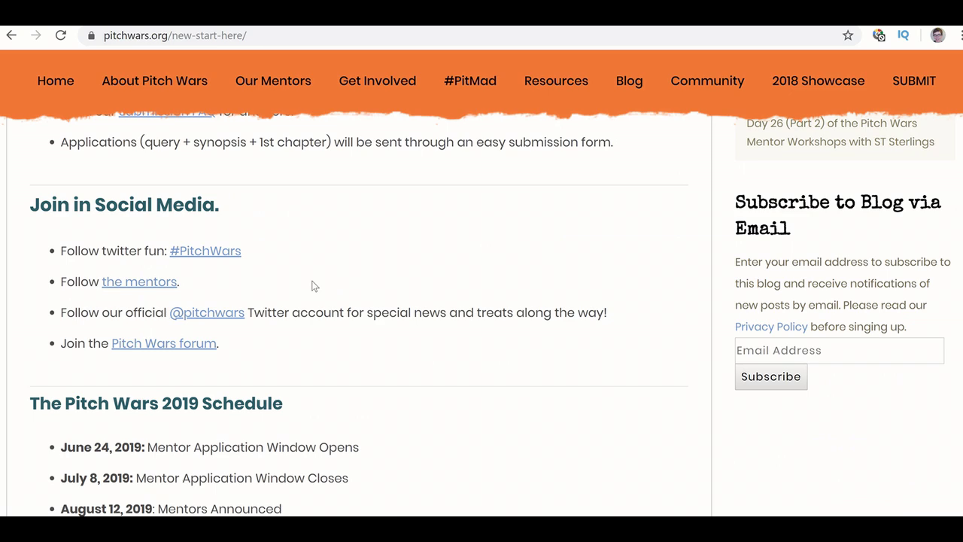
scroll(315, 286, "up", 1)
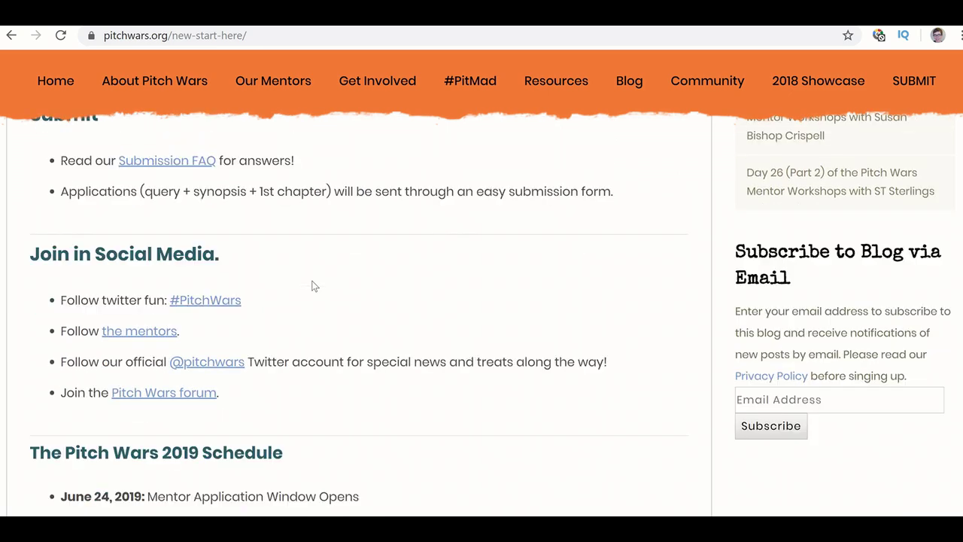
scroll(314, 286, "up", 2)
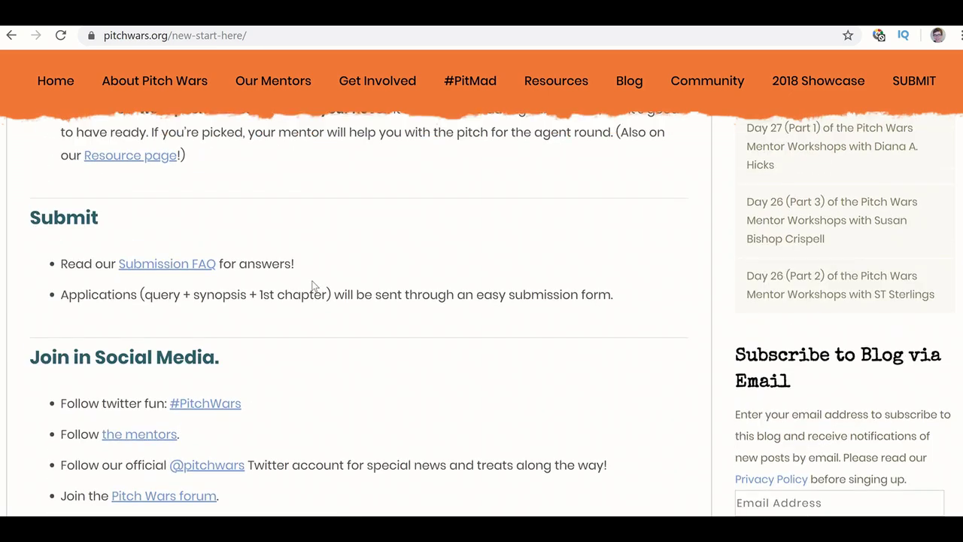
left_click(173, 267)
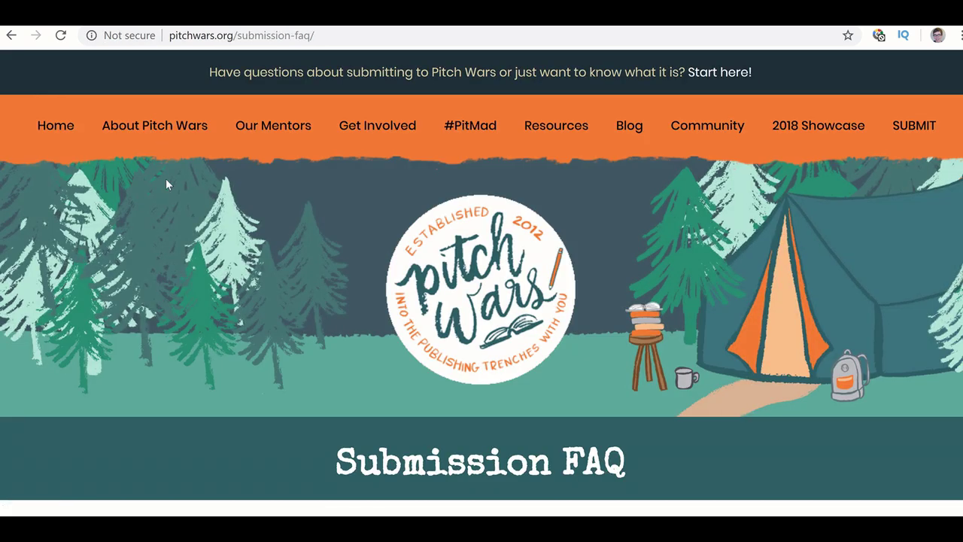
- Read through the Submission FAQ, then go to submissions.pitchwars.org
mouse_move(157, 134)
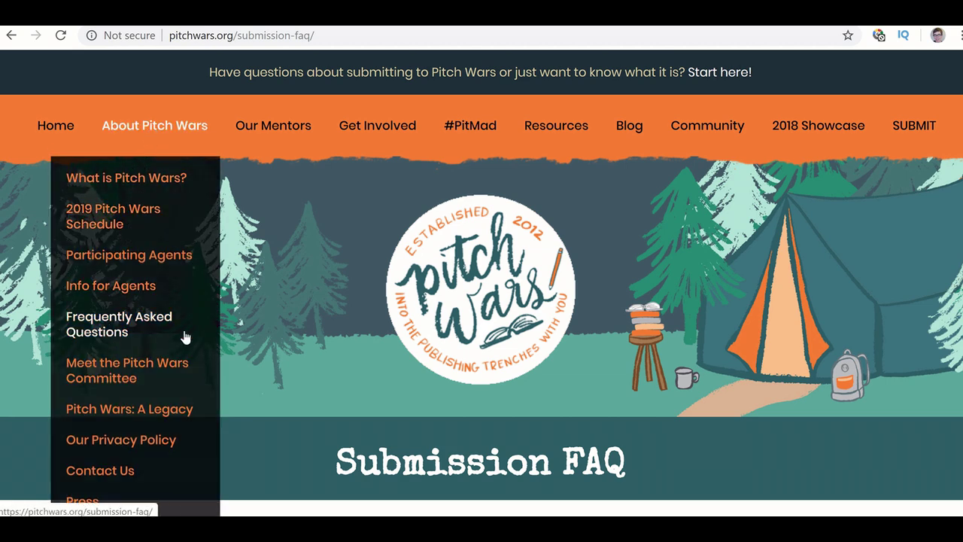
scroll(310, 349, "down", 4)
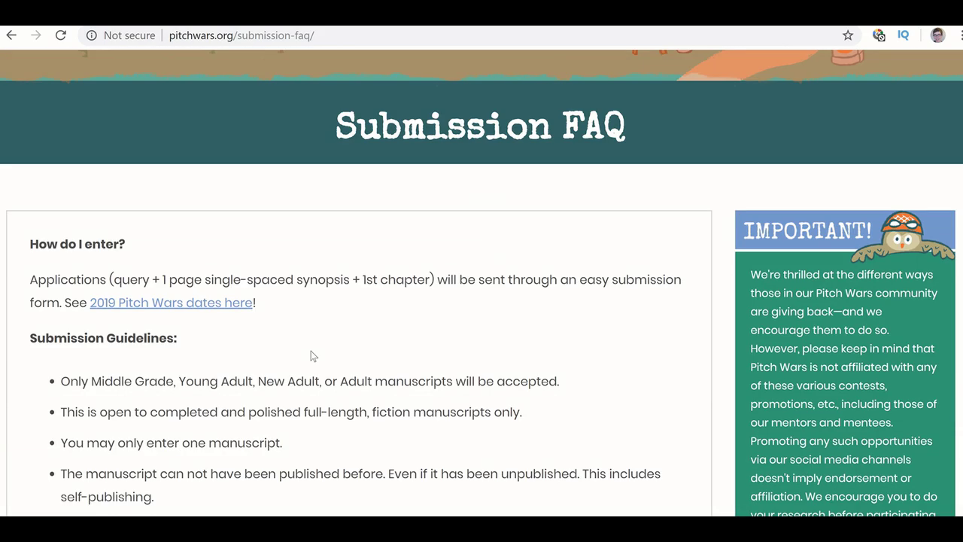
scroll(311, 350, "down", 15)
scroll(310, 351, "down", 12)
scroll(311, 351, "down", 15)
scroll(311, 351, "down", 15)
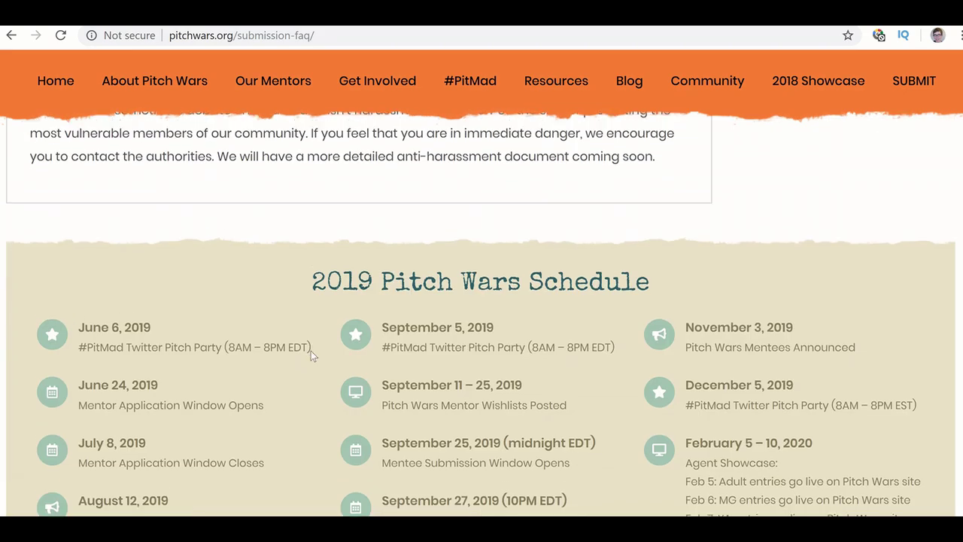
scroll(311, 351, "up", 20)
scroll(311, 350, "up", 20)
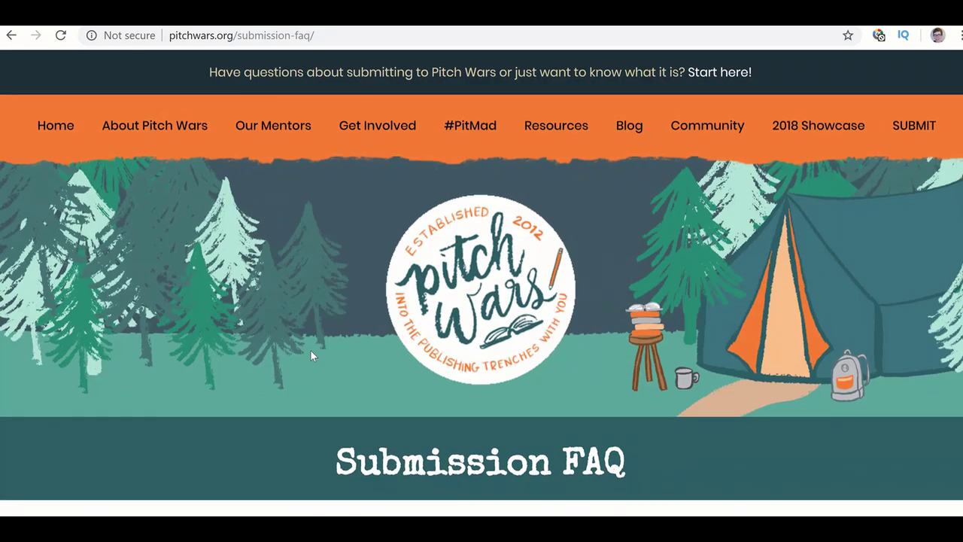
scroll(311, 353, "down", 8)
scroll(309, 251, "down", 1)
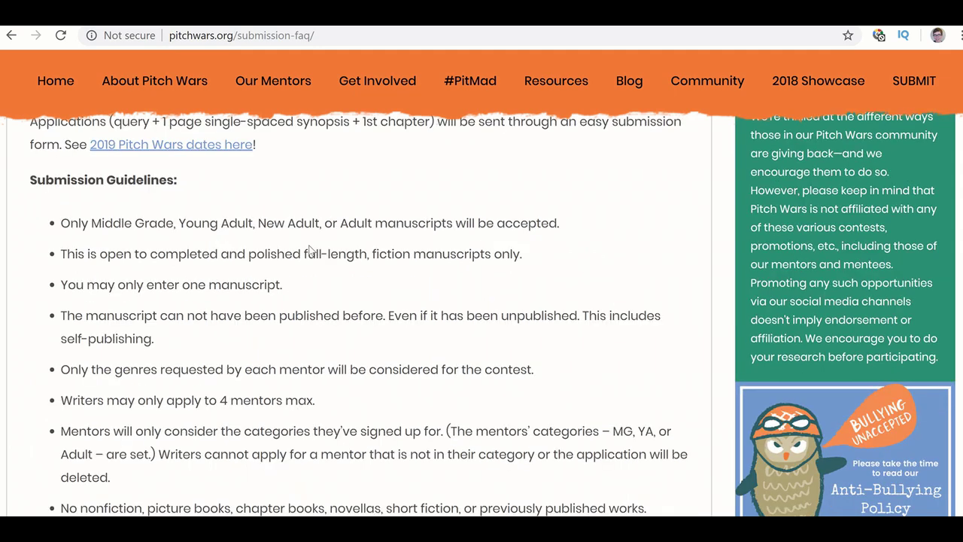
scroll(309, 250, "up", 9)
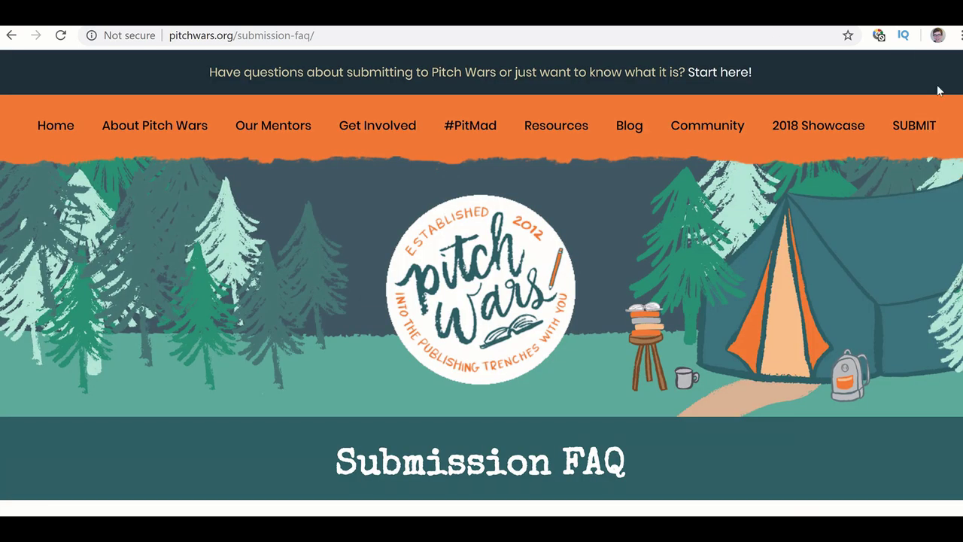
mouse_move(489, 27)
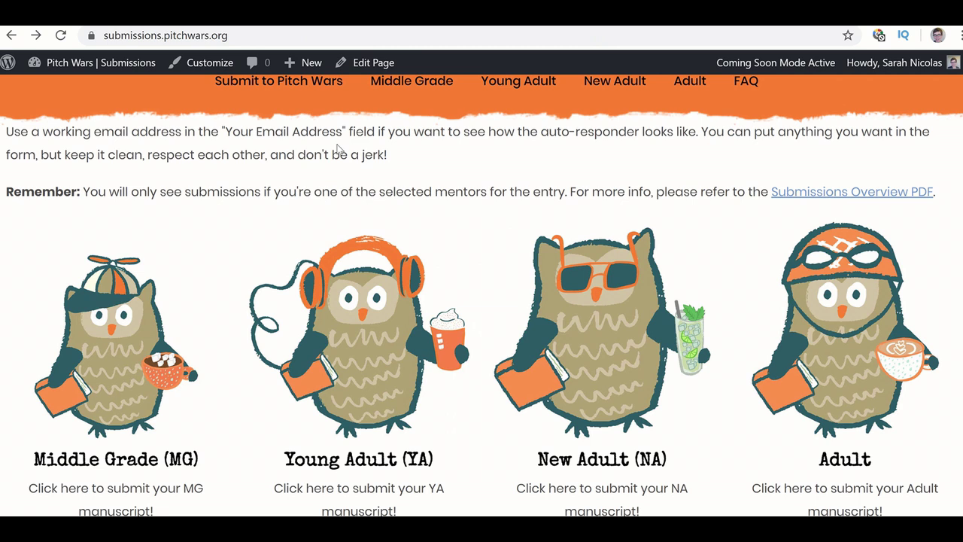
- Look over the four category cards and pick the Young Adult (YA) owl card
scroll(338, 148, "down", 1)
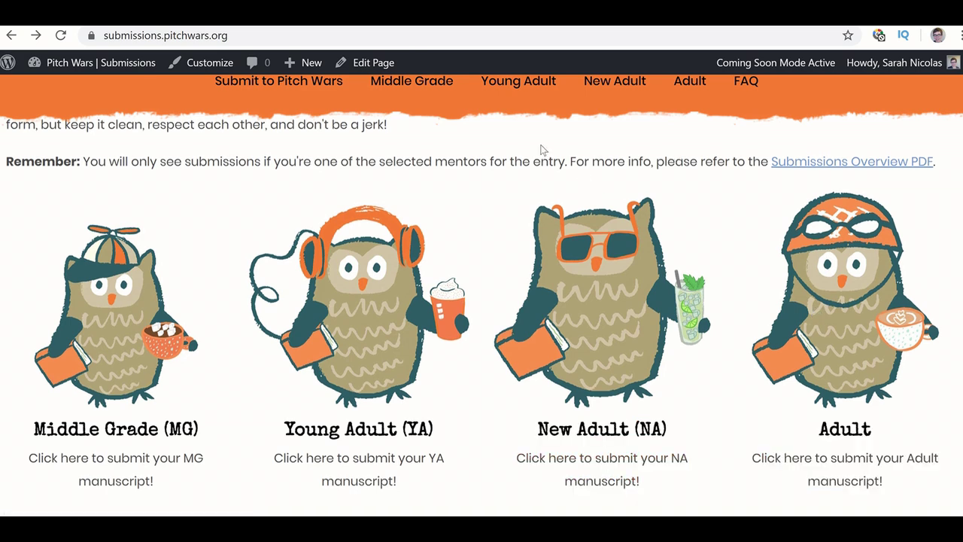
scroll(542, 149, "up", 2)
scroll(539, 146, "down", 3)
scroll(542, 145, "up", 1)
scroll(542, 146, "down", 1)
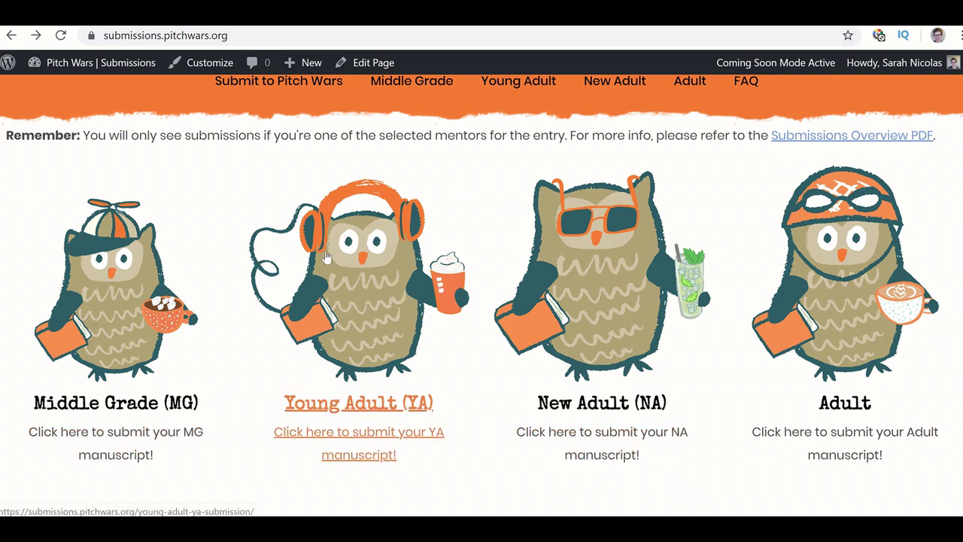
left_click(372, 263)
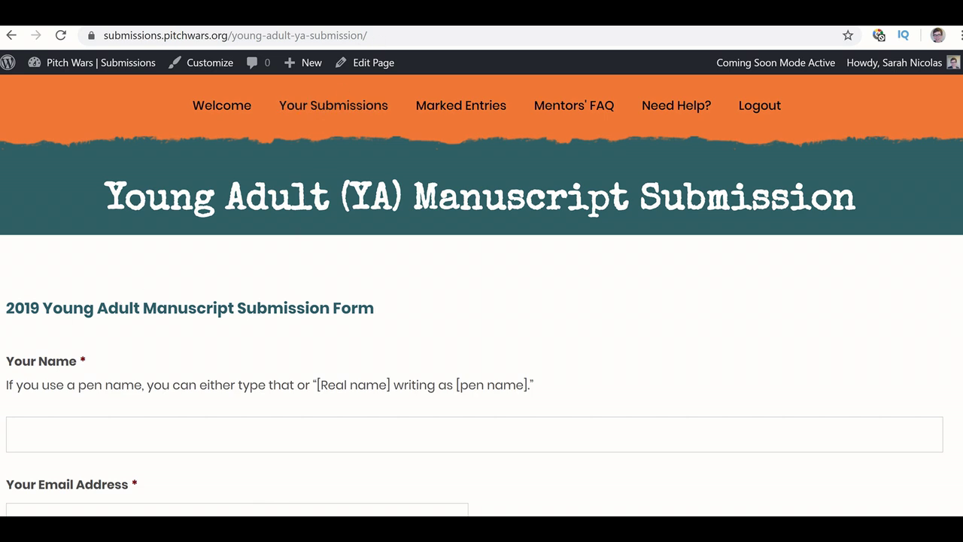
- Go to the Test Run page and enter the author's name in Your Name
mouse_move(481, 30)
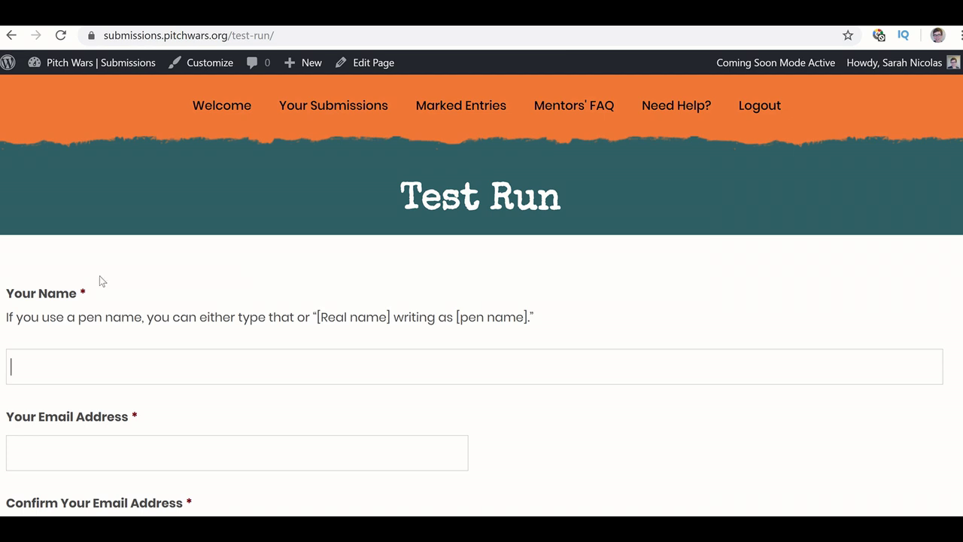
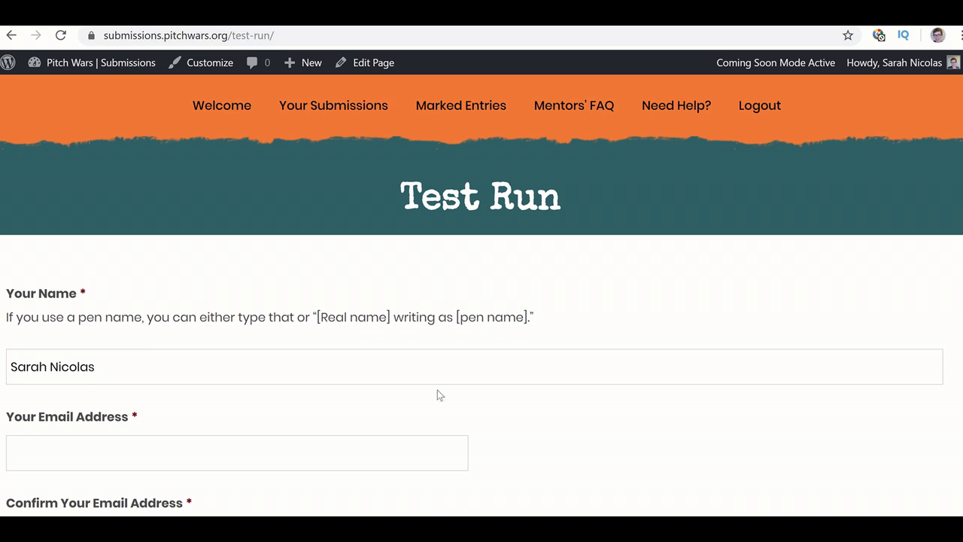
scroll(454, 409, "down", 3)
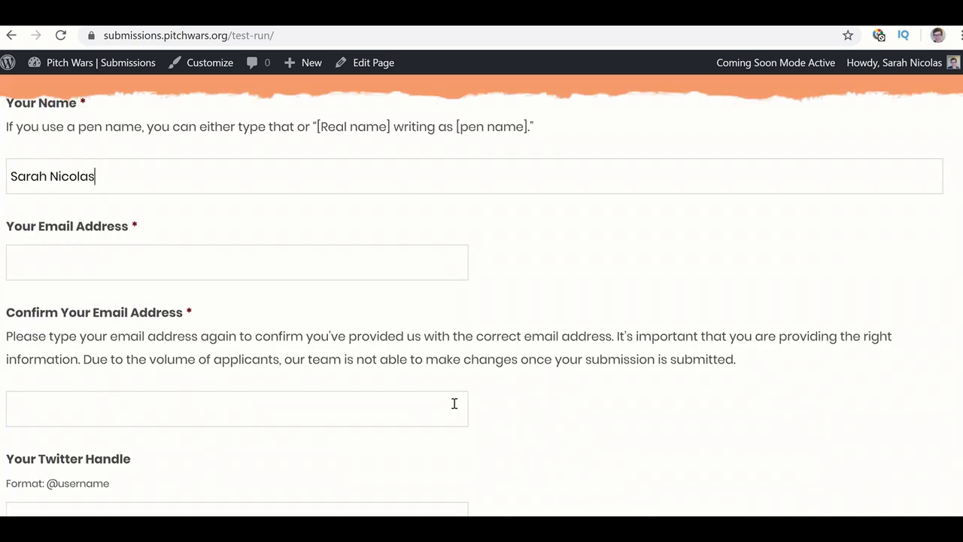
scroll(454, 403, "up", 3)
scroll(454, 409, "down", 1)
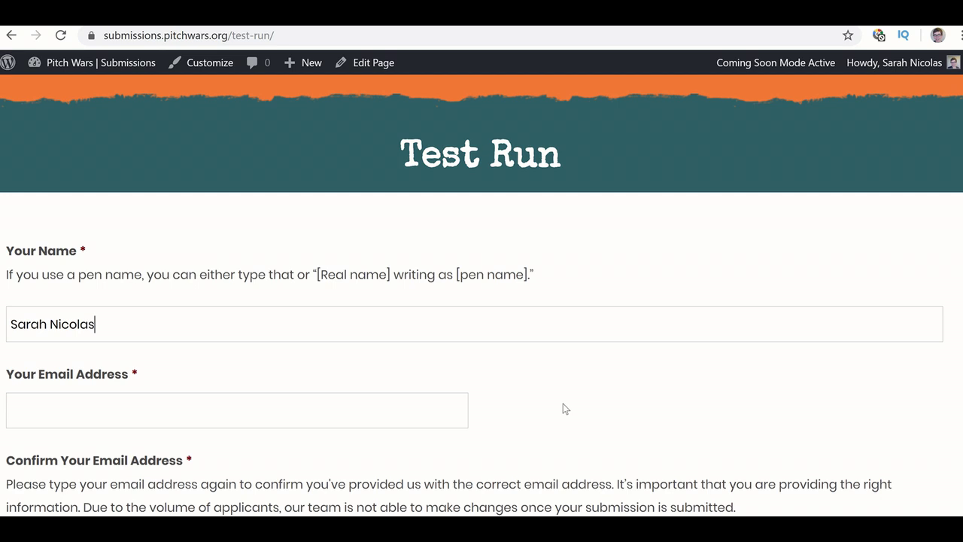
- Enter the author's e-mail address in Your Email Address, correcting the domain typo
left_click(372, 409)
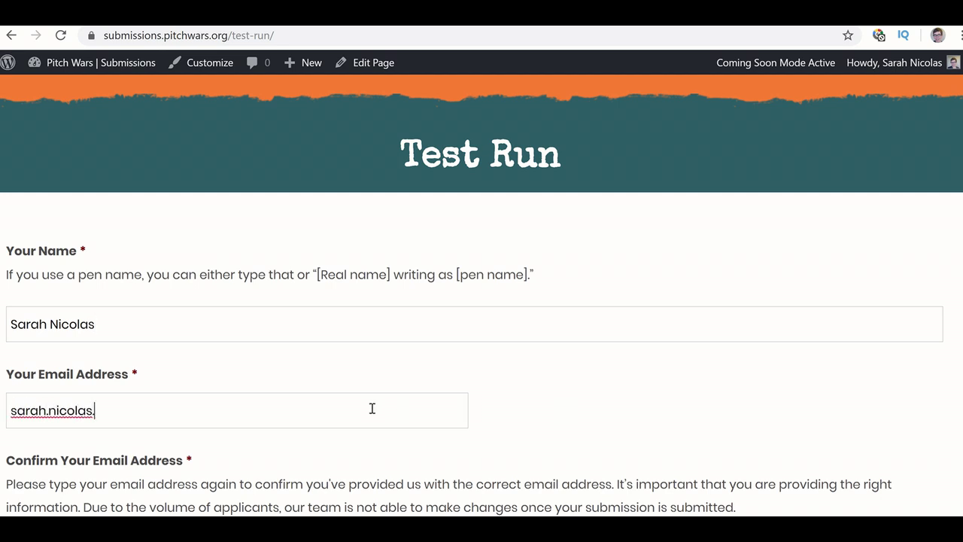
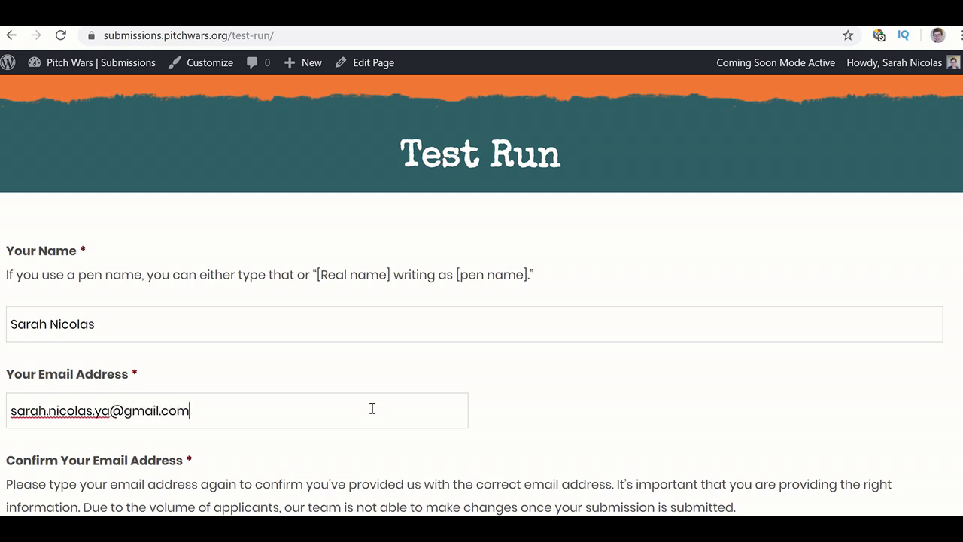
scroll(372, 408, "down", 3)
- Repeat the same e-mail address in Confirm Your Email Address
left_click(326, 369)
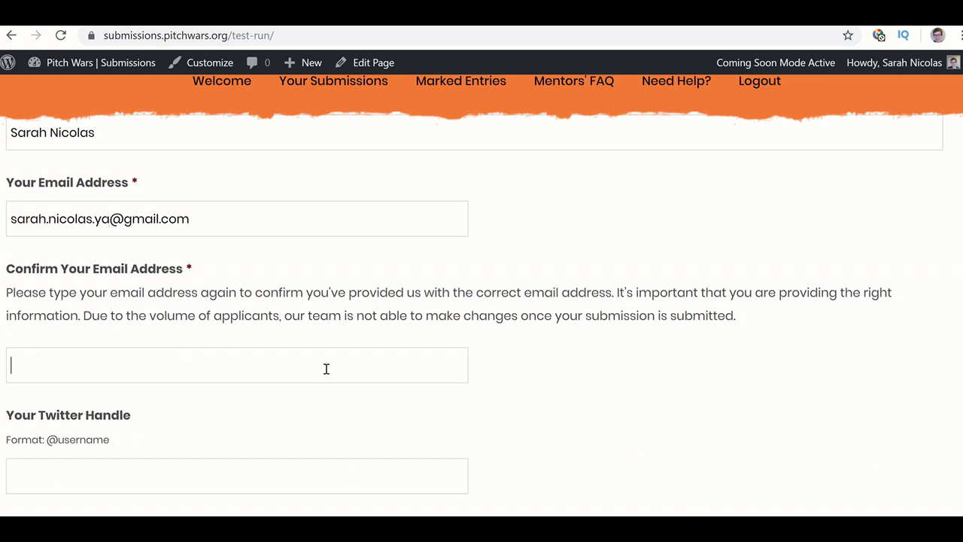
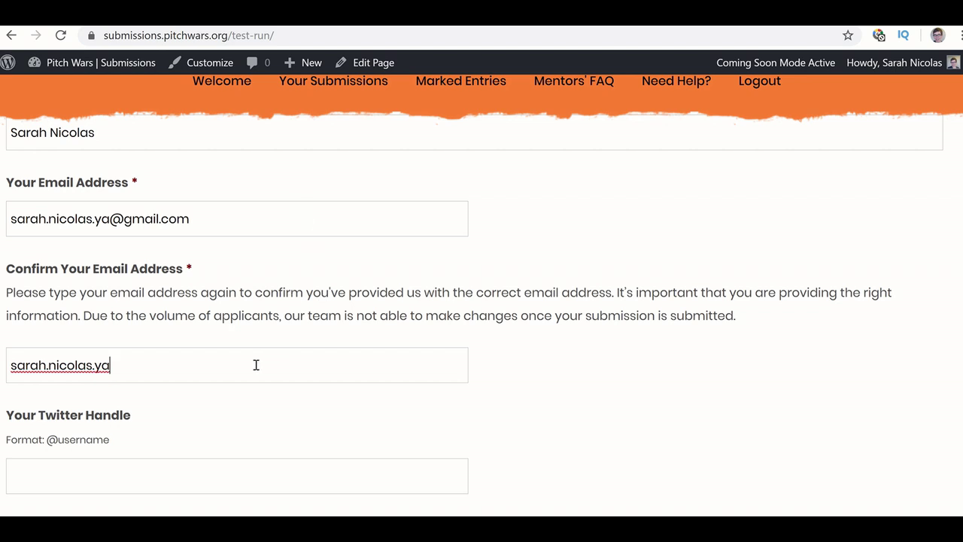
scroll(617, 386, "down", 1)
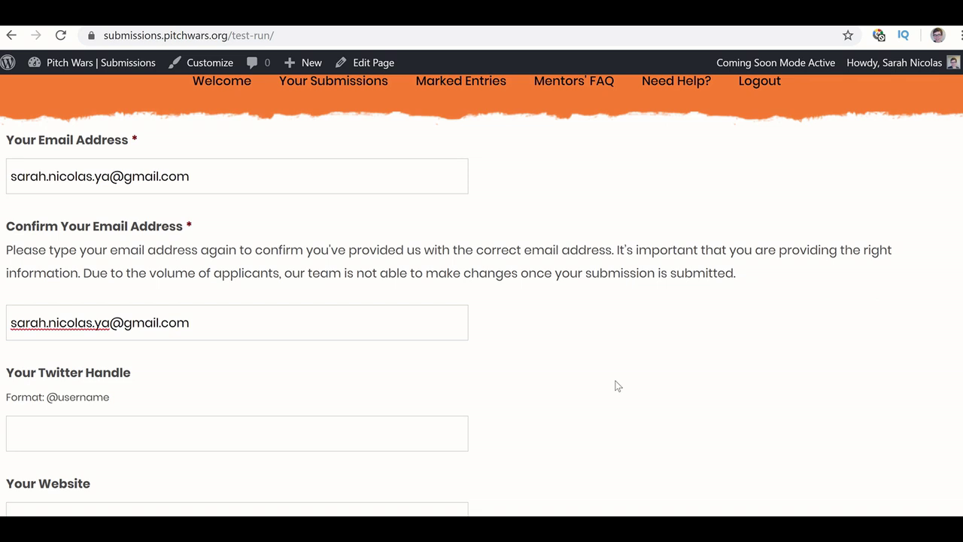
scroll(617, 386, "up", 1)
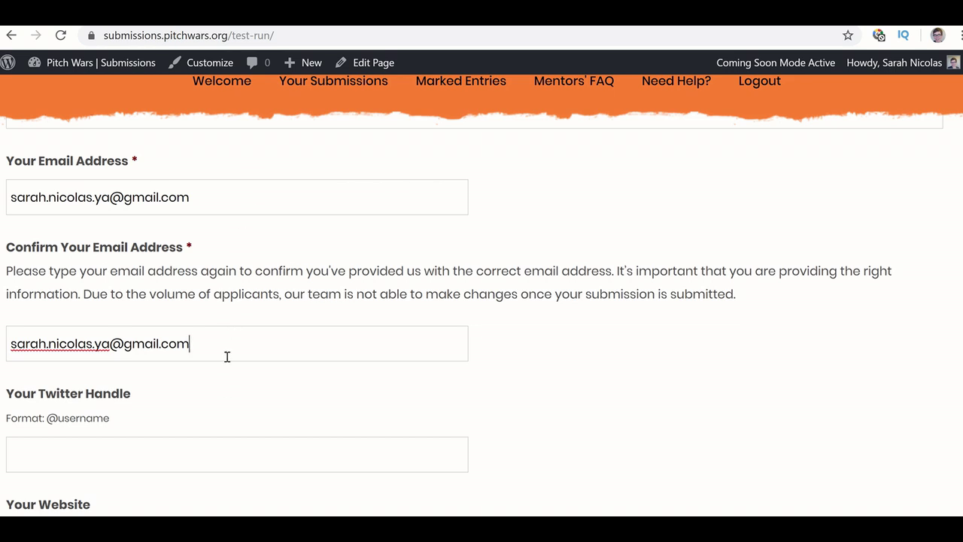
scroll(227, 357, "down", 1)
scroll(226, 356, "up", 1)
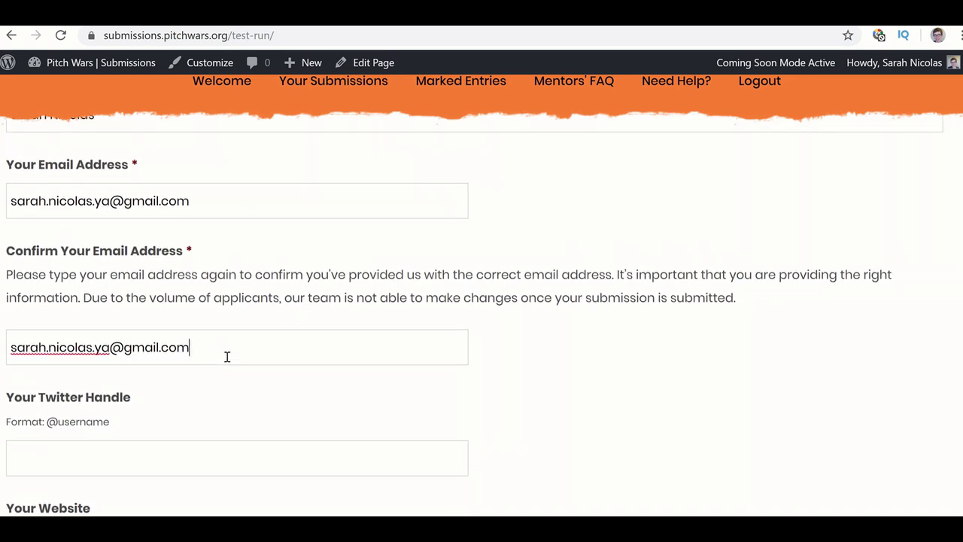
left_click(180, 460)
left_click(107, 455)
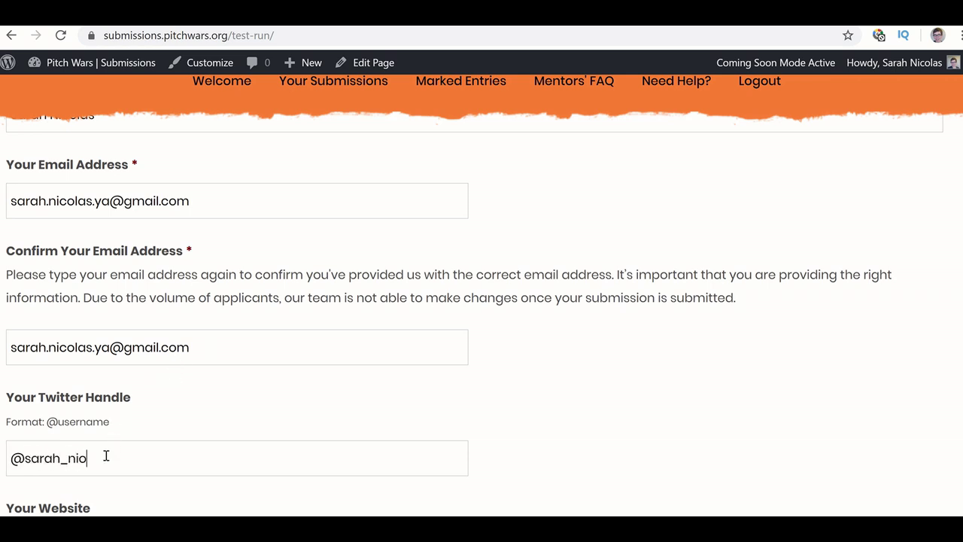
scroll(195, 304, "down", 1)
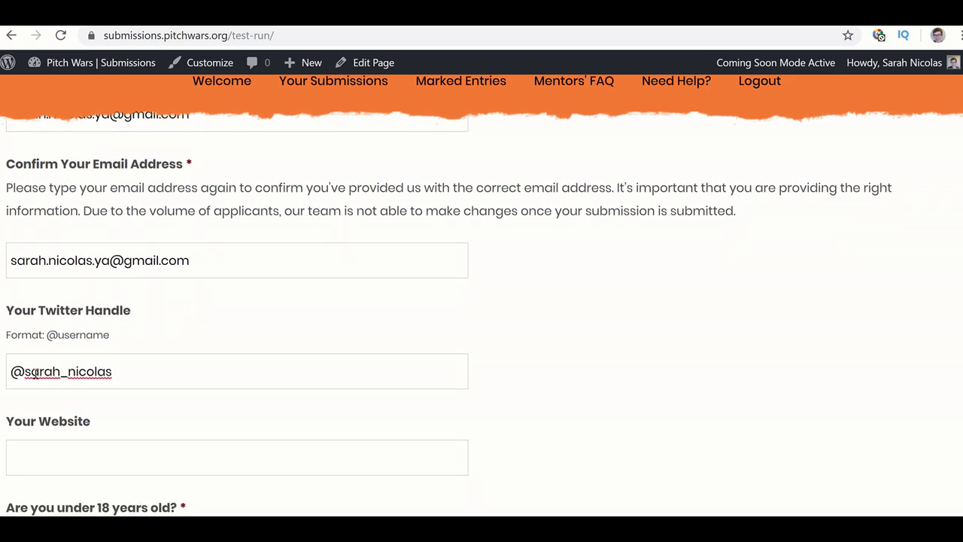
left_click_drag(111, 335, 47, 331)
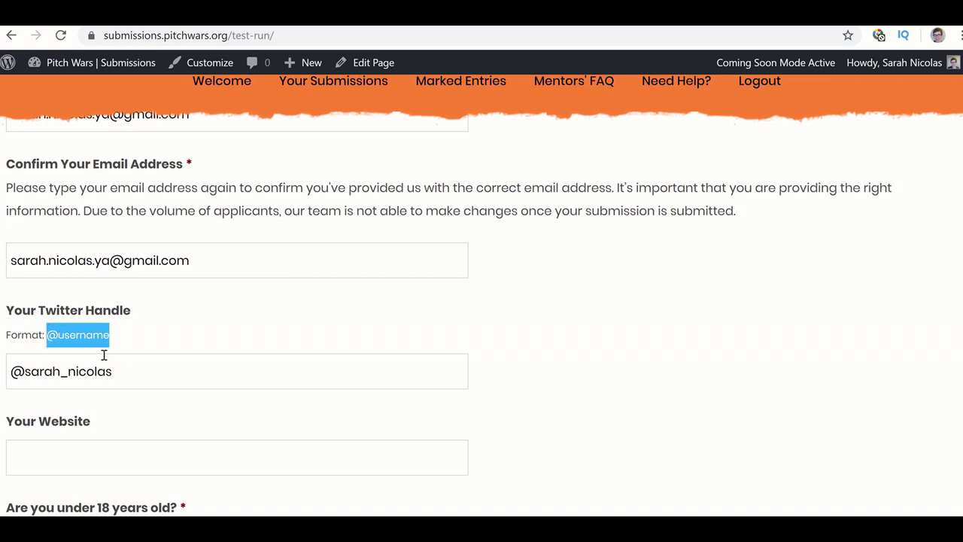
left_click(148, 374)
- Fill in Your Website with the author's website address
scroll(148, 374, "down", 1)
scroll(149, 374, "down", 1)
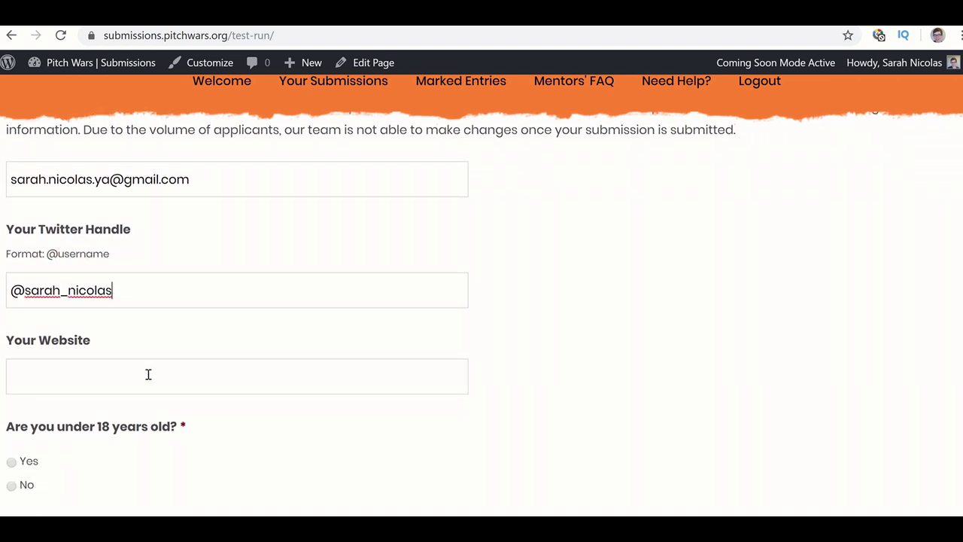
scroll(149, 374, "down", 3)
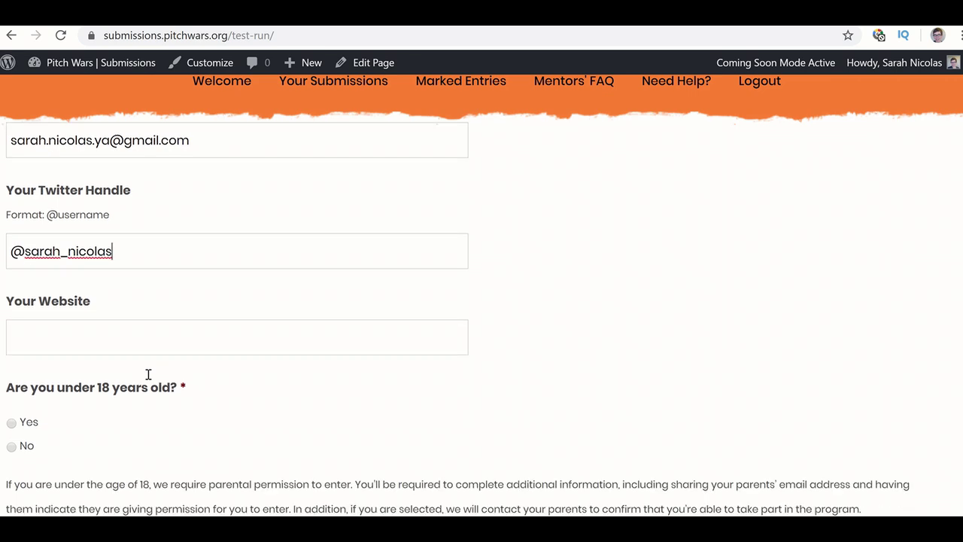
left_click(179, 272)
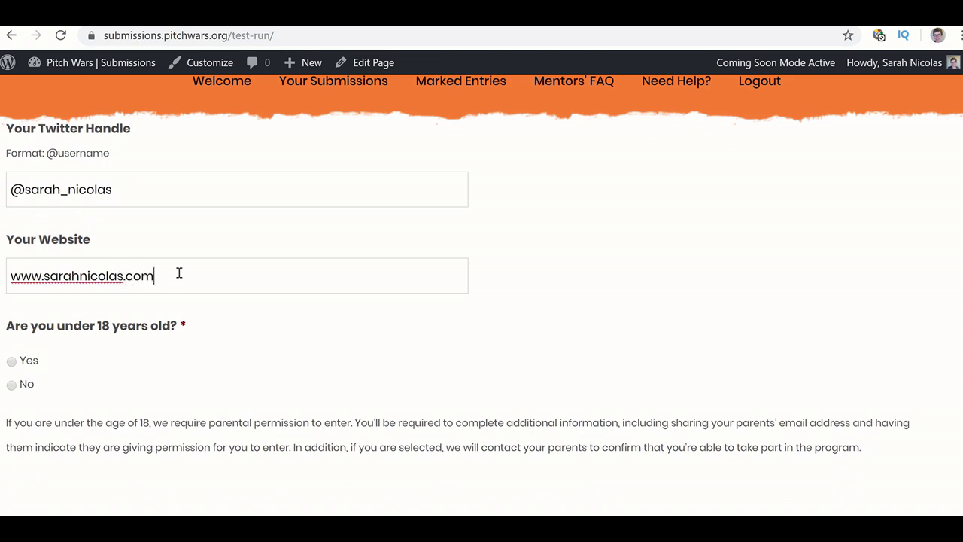
scroll(253, 399, "down", 2)
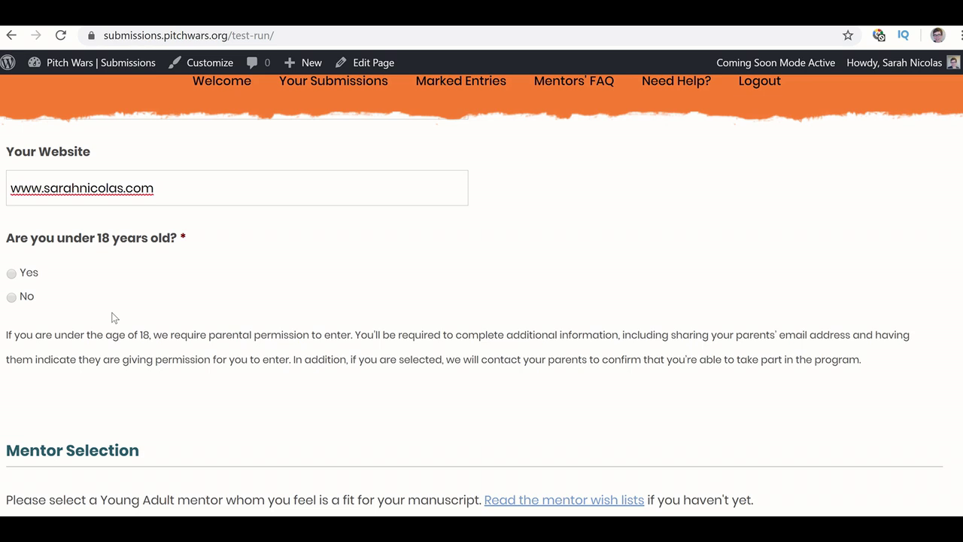
- Answer Yes to being under 18, entering age 17 and a parent or guardian's name
left_click(12, 274)
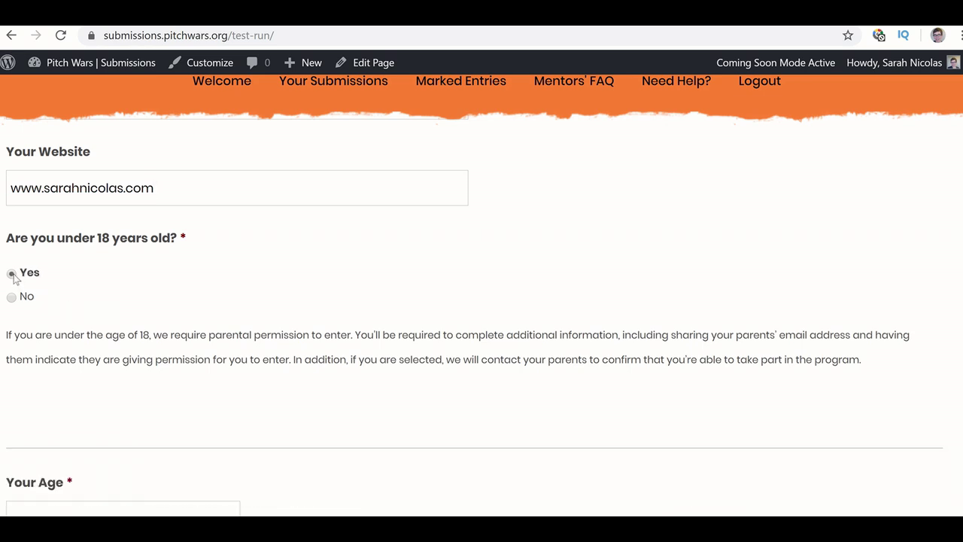
scroll(88, 354, "down", 2)
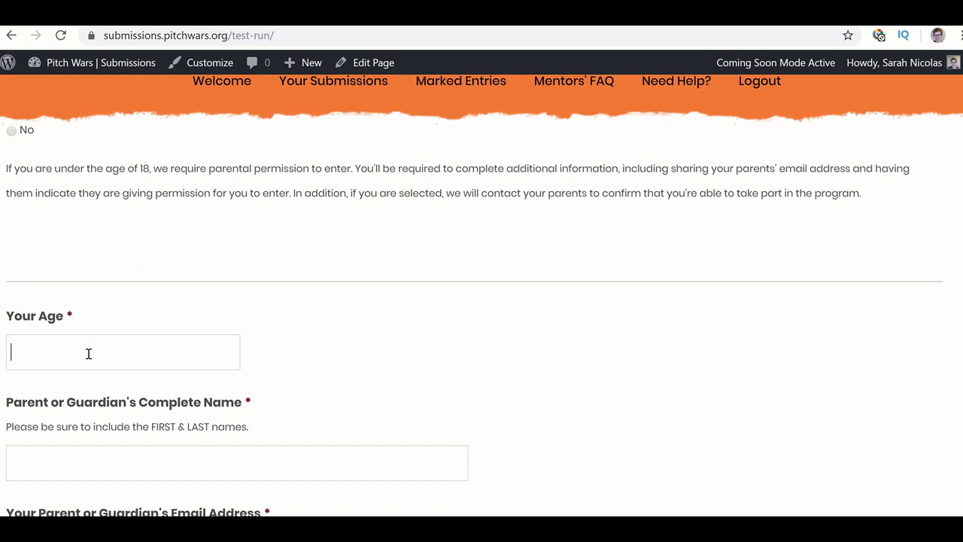
type("17")
scroll(88, 354, "down", 2)
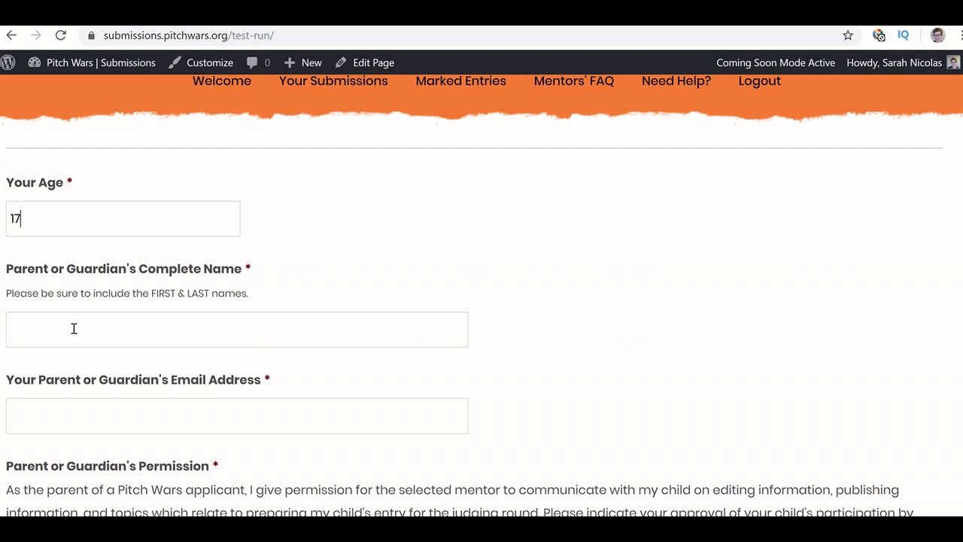
left_click(74, 328)
left_click(100, 432)
scroll(98, 432, "down", 1)
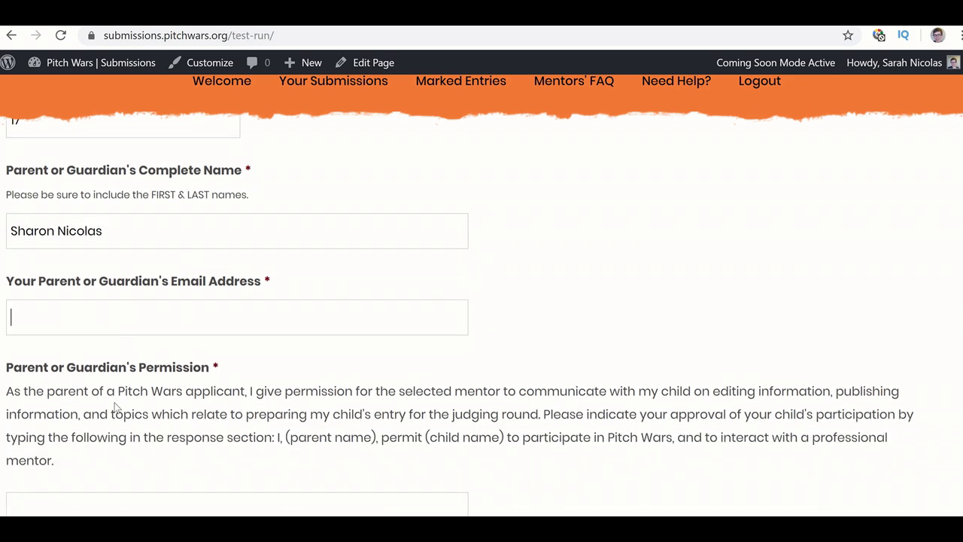
scroll(117, 408, "down", 2)
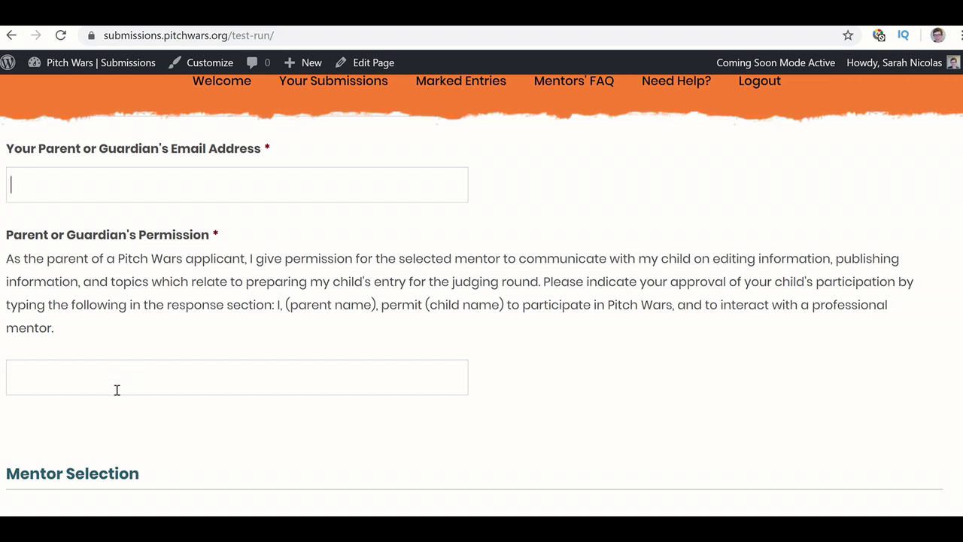
- Erase the parent or guardian name and the age 17, leaving those fields blank
left_click(77, 379)
scroll(98, 327, "up", 1)
scroll(97, 322, "up", 2)
left_click(116, 253)
left_click_drag(116, 254, 1, 253)
key("BackSpace")
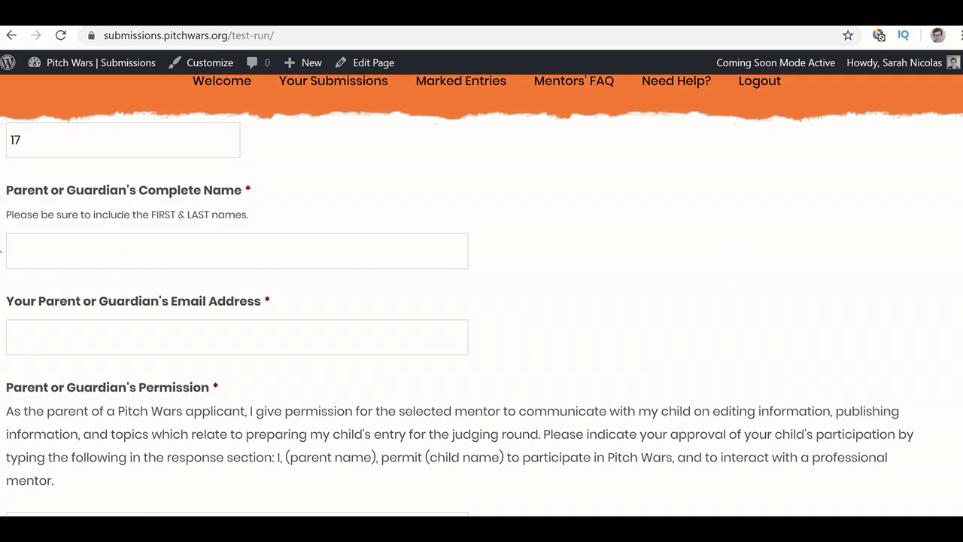
scroll(30, 266, "up", 3)
left_click_drag(45, 332, 1, 339)
key("BackSpace")
scroll(111, 241, "up", 2)
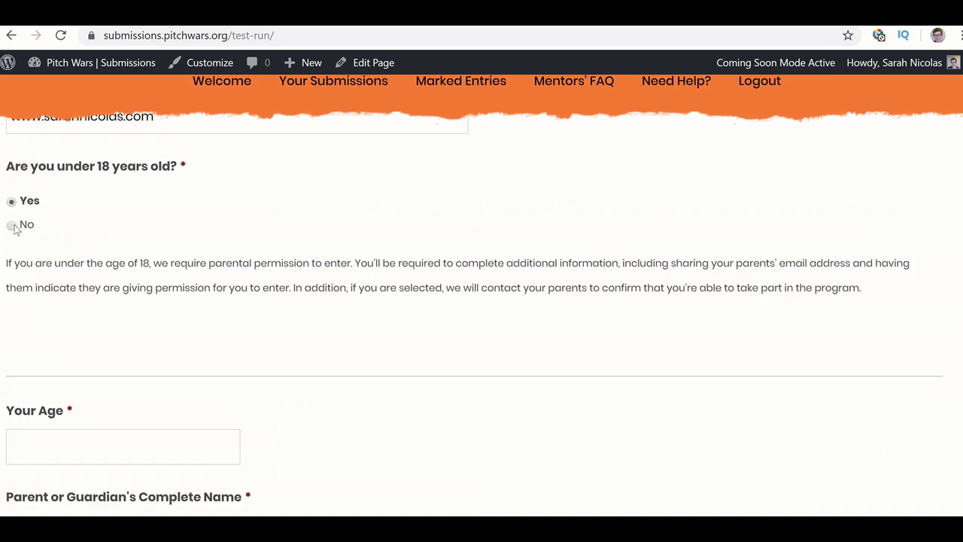
- Switch the under-18 answer to No and scroll down to the Mentor Pick dropdowns
left_click(12, 226)
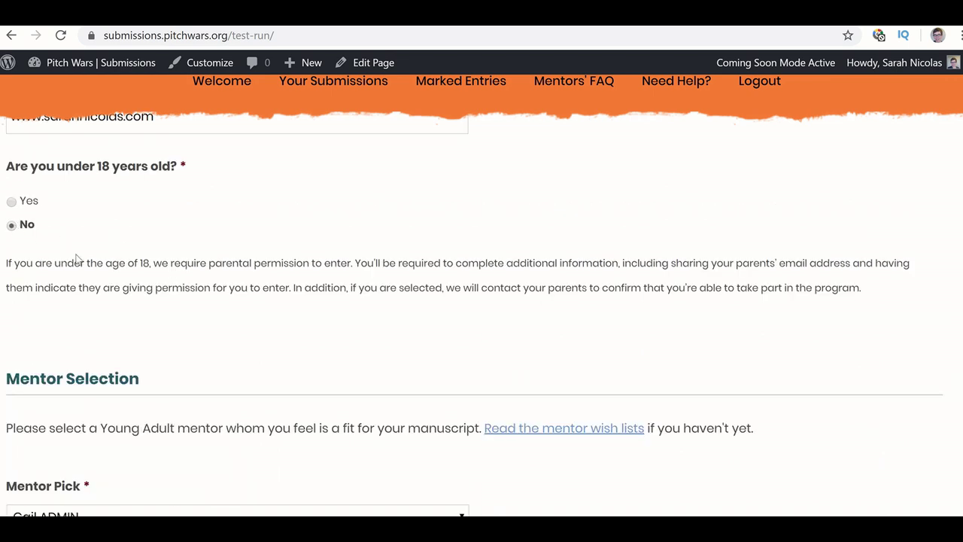
scroll(109, 277, "down", 2)
scroll(109, 277, "down", 2)
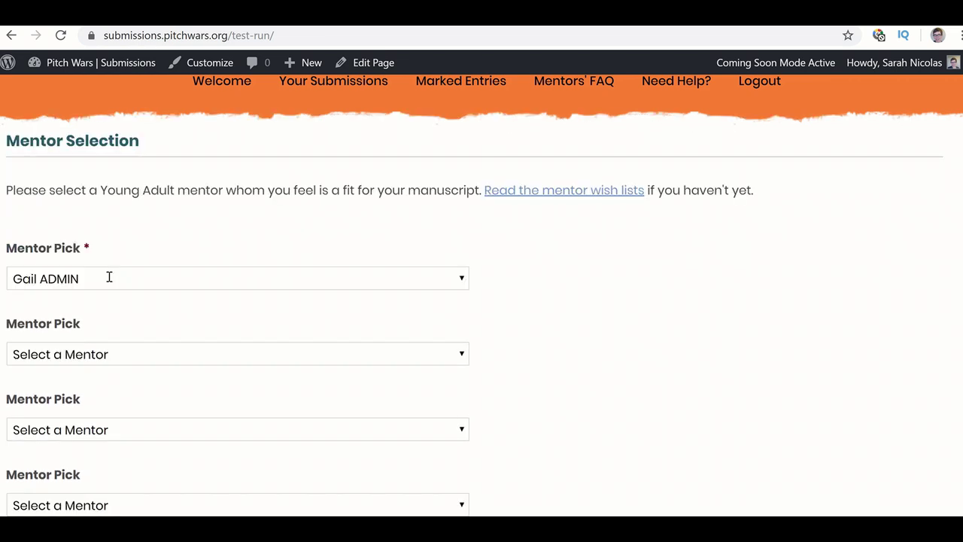
scroll(109, 278, "up", 1)
scroll(108, 278, "down", 1)
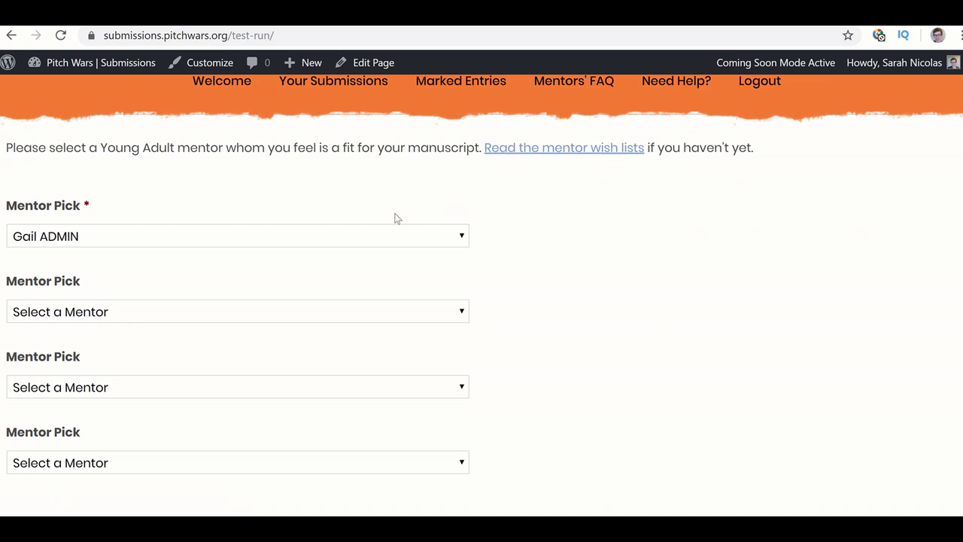
scroll(362, 182, "down", 1)
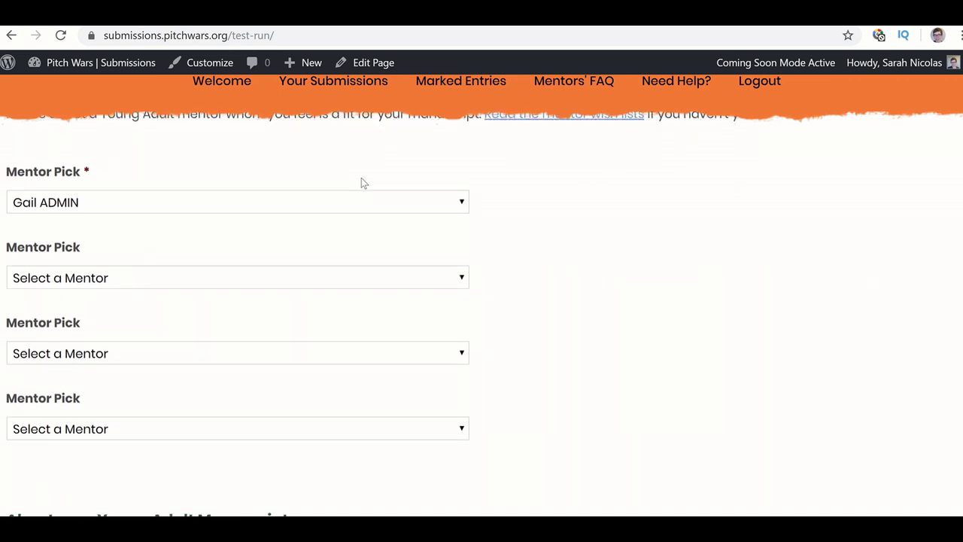
scroll(361, 183, "up", 1)
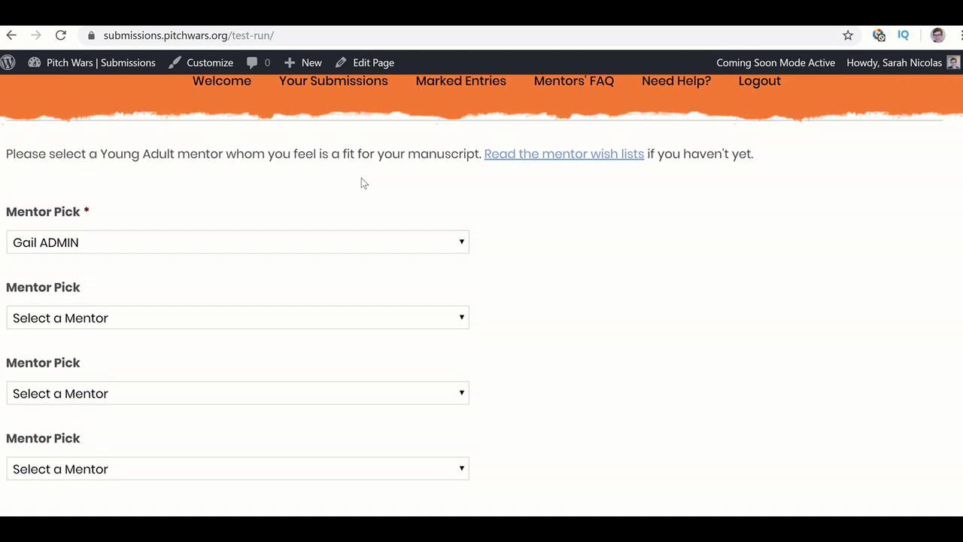
scroll(362, 183, "down", 1)
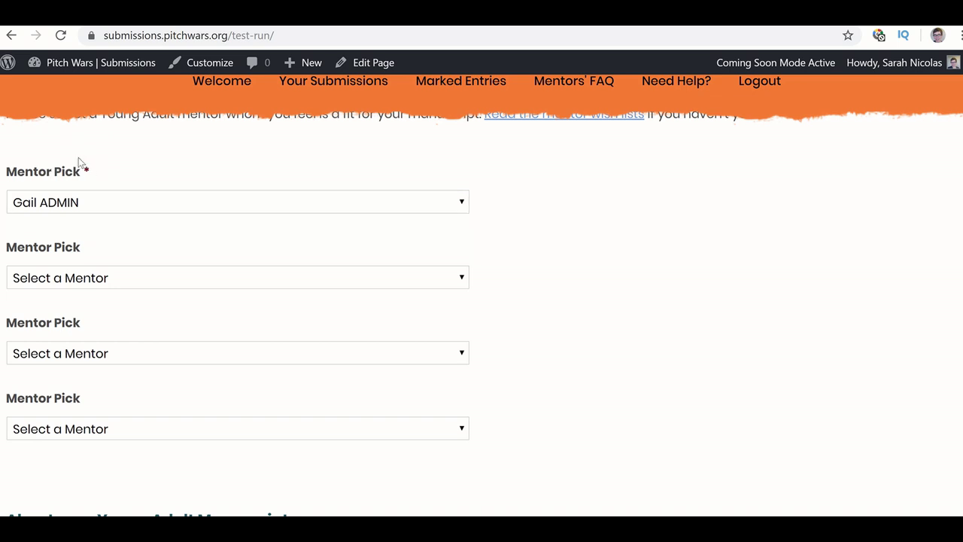
- Browse the first Mentor Pick list and select a co-mentor pair near its end
left_click(106, 208)
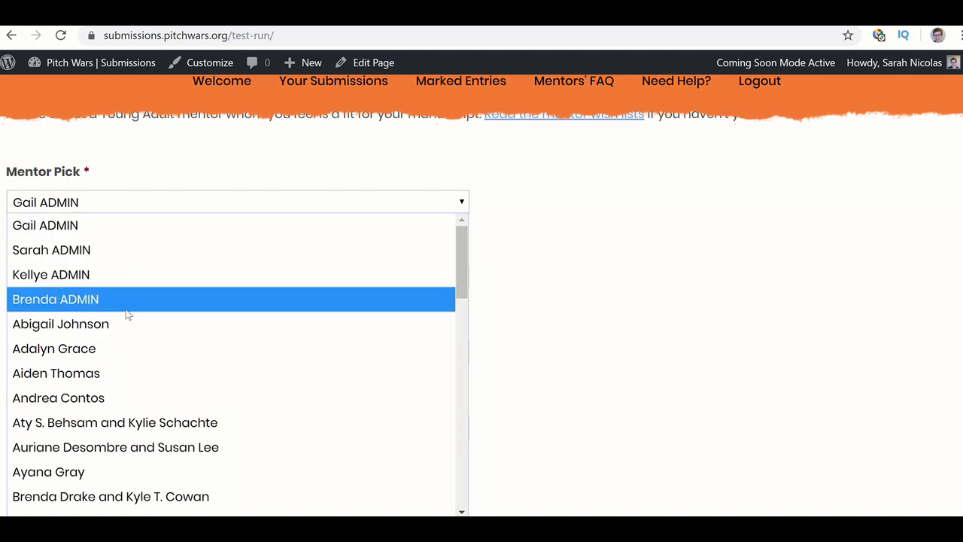
scroll(128, 315, "down", 2)
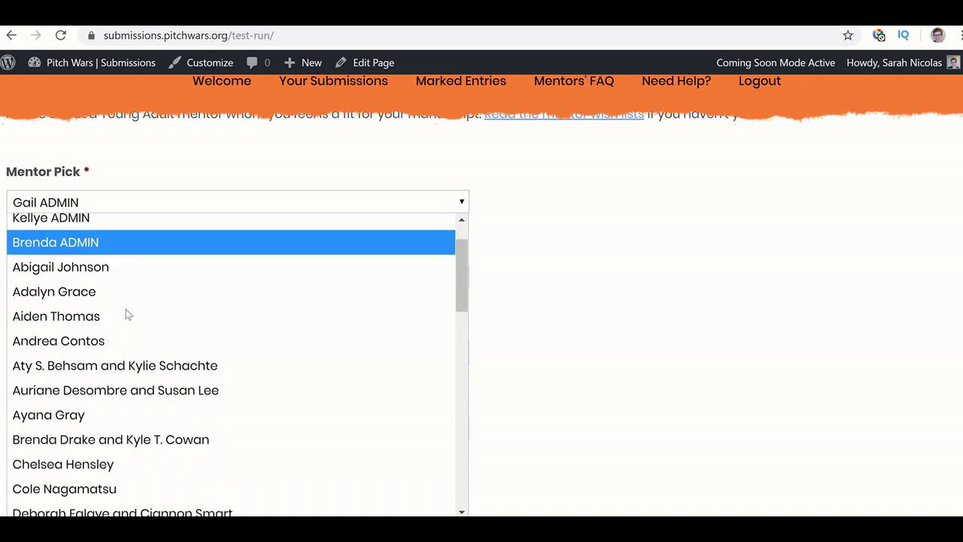
scroll(128, 315, "down", 1)
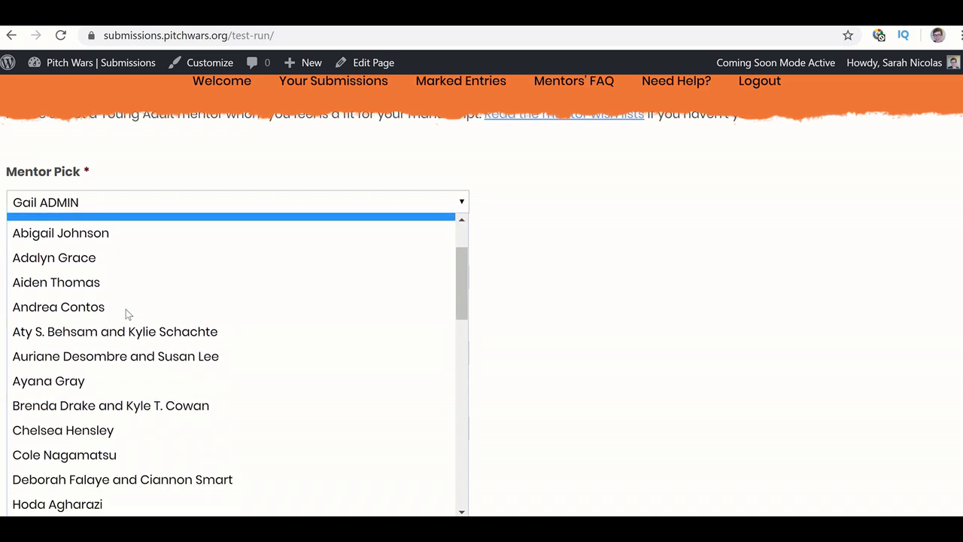
scroll(128, 314, "down", 4)
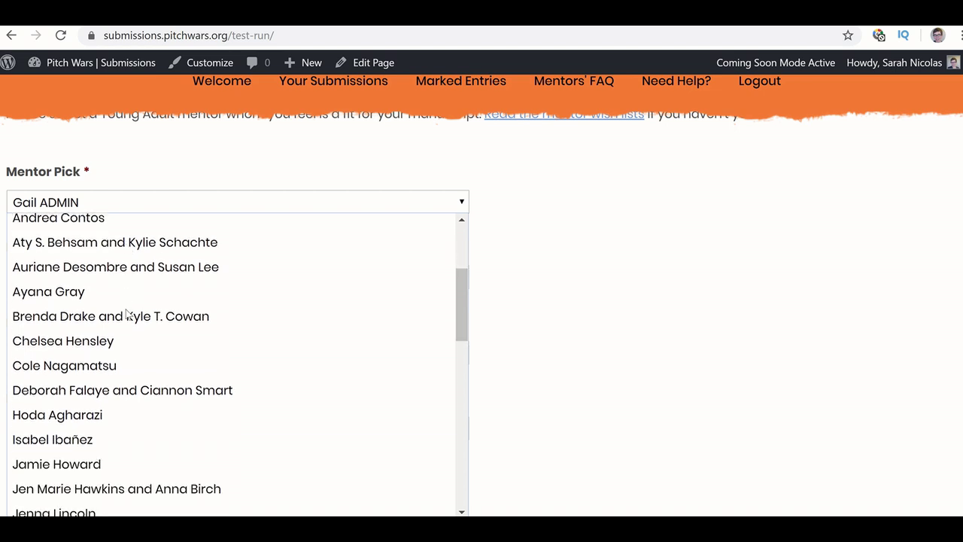
scroll(128, 314, "down", 11)
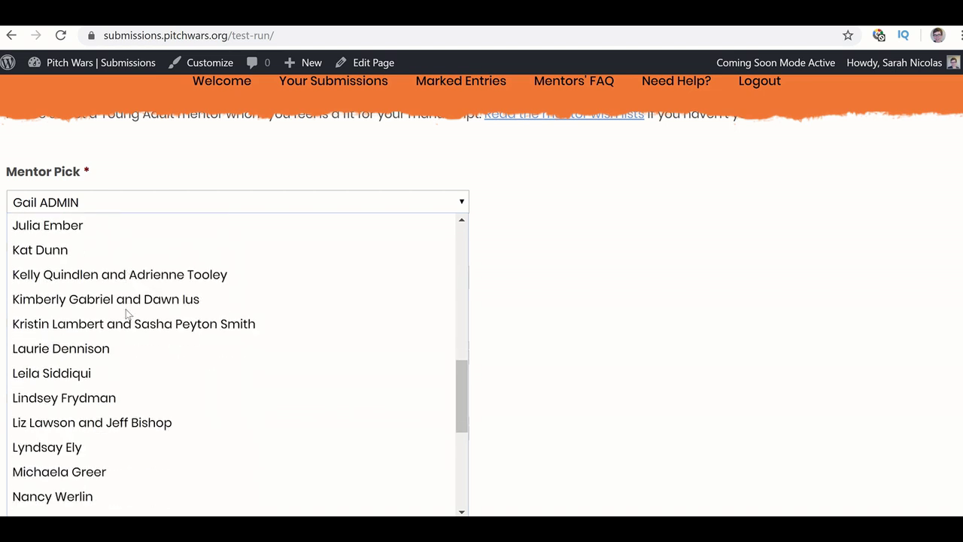
scroll(128, 315, "down", 1)
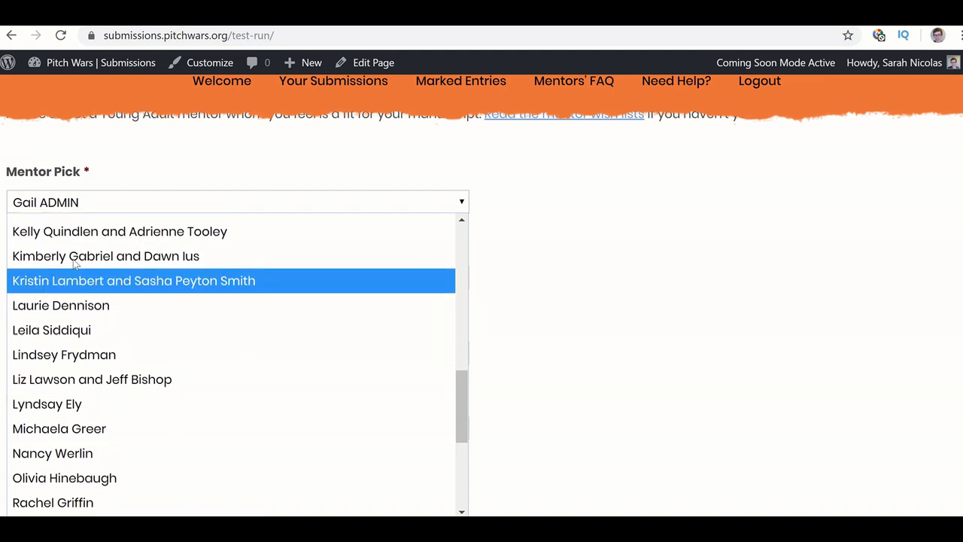
scroll(75, 271, "up", 1)
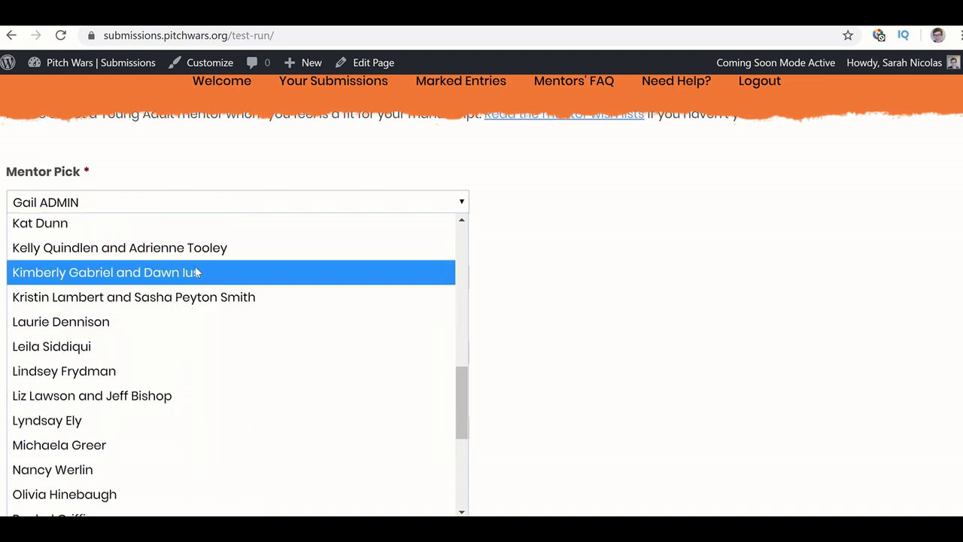
scroll(180, 255, "up", 5)
scroll(180, 254, "up", 3)
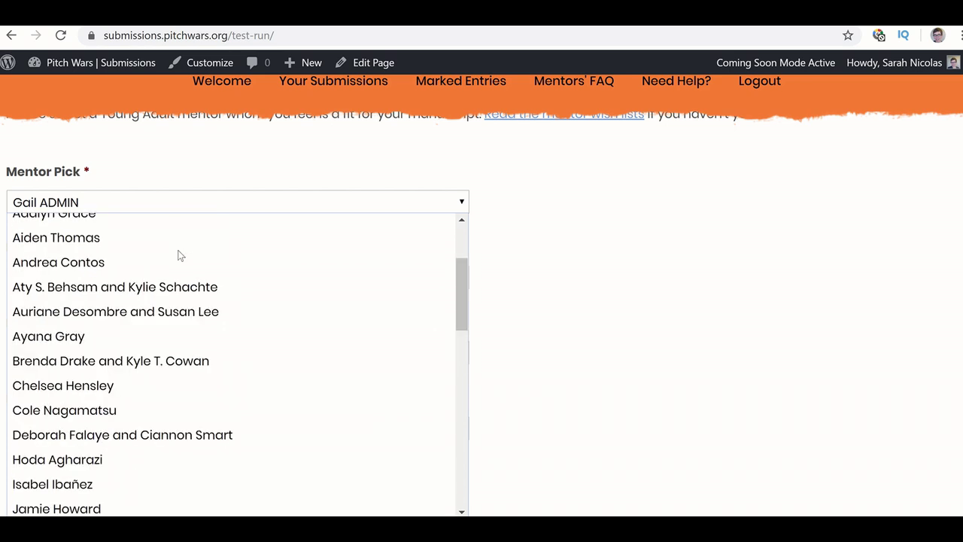
scroll(147, 310, "up", 3)
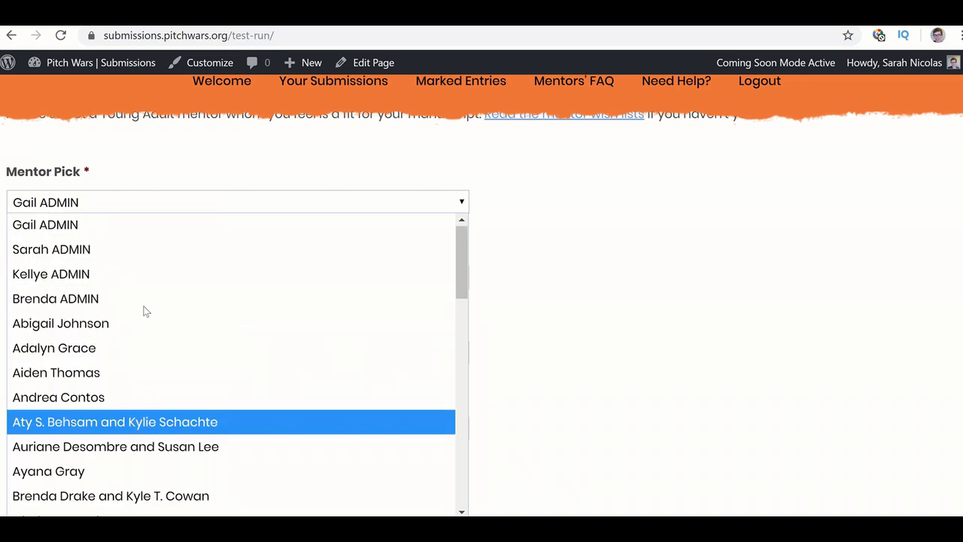
scroll(147, 311, "down", 1)
scroll(147, 310, "down", 5)
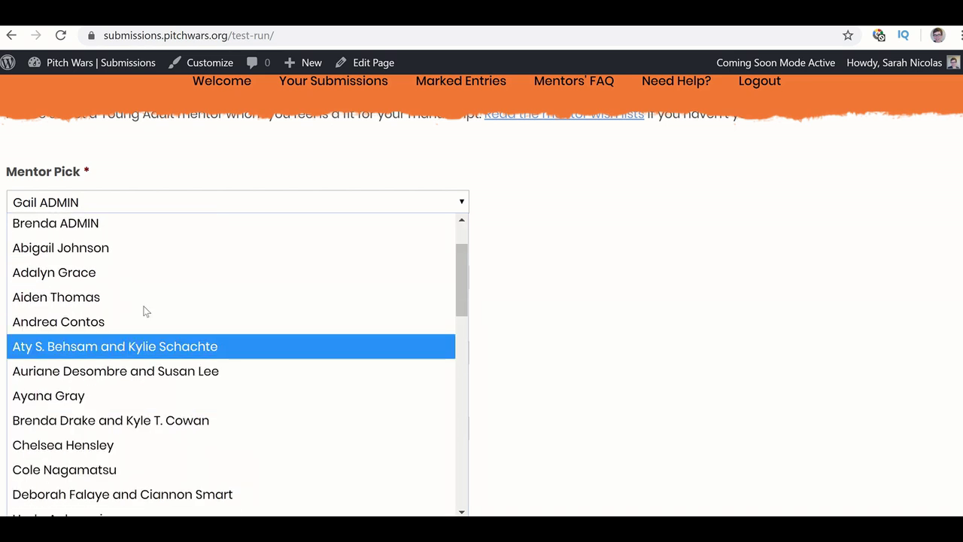
scroll(147, 311, "down", 10)
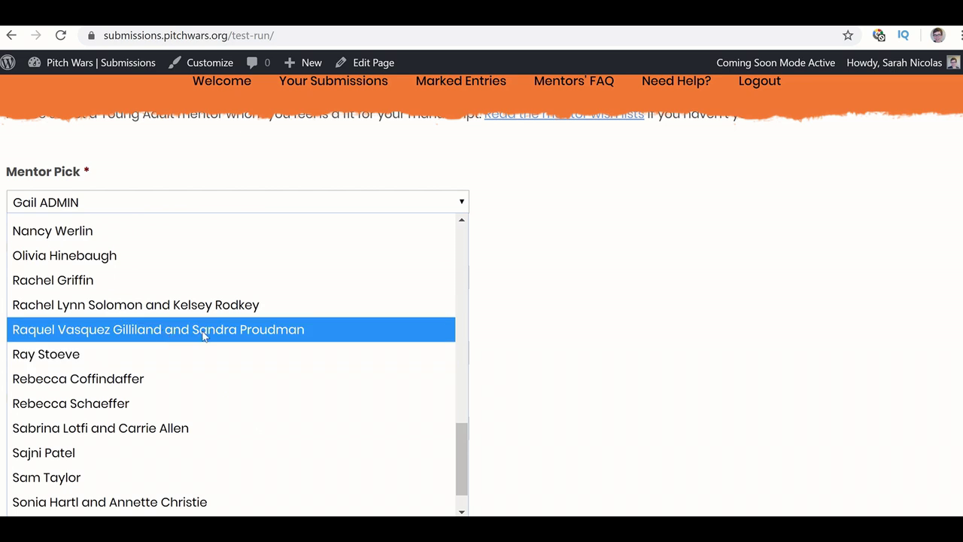
scroll(202, 335, "down", 1)
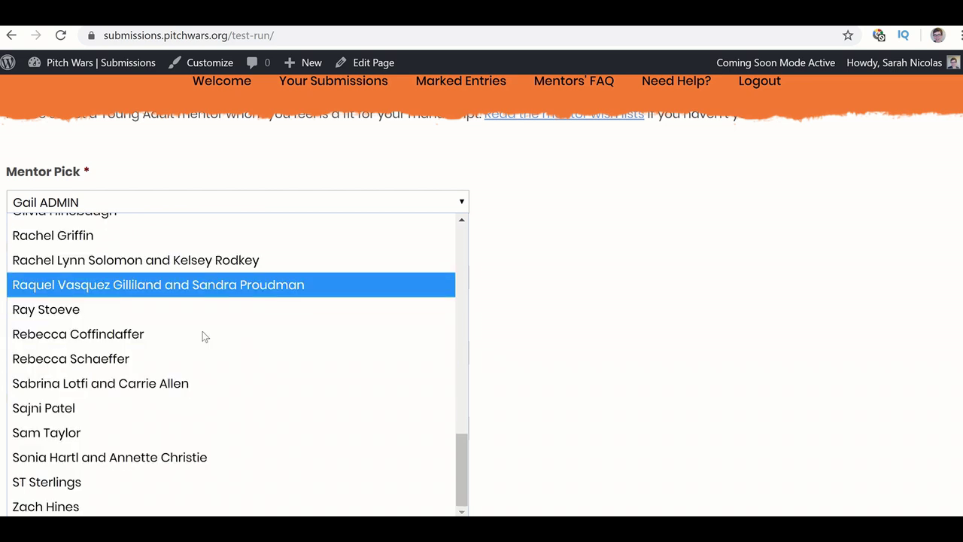
scroll(203, 331, "up", 1)
scroll(203, 331, "down", 1)
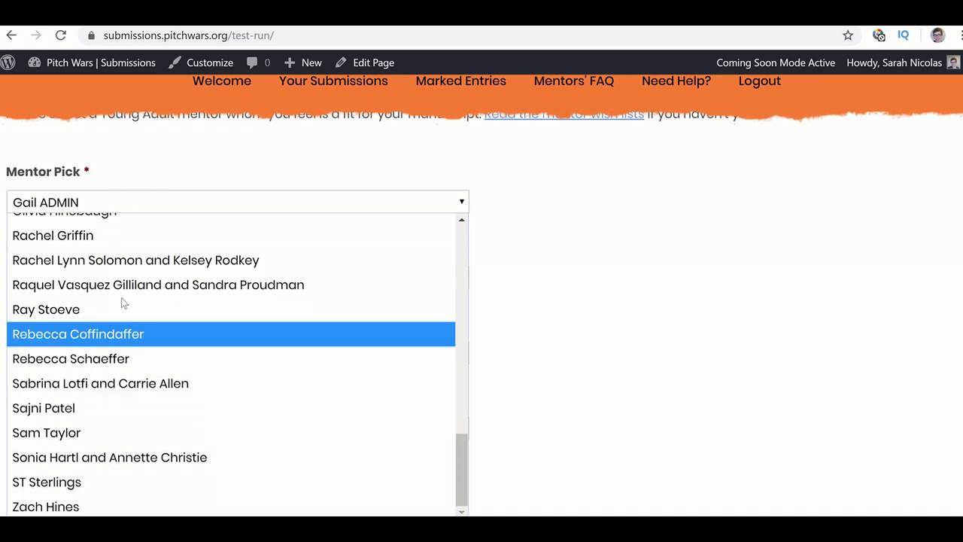
scroll(147, 213, "up", 2)
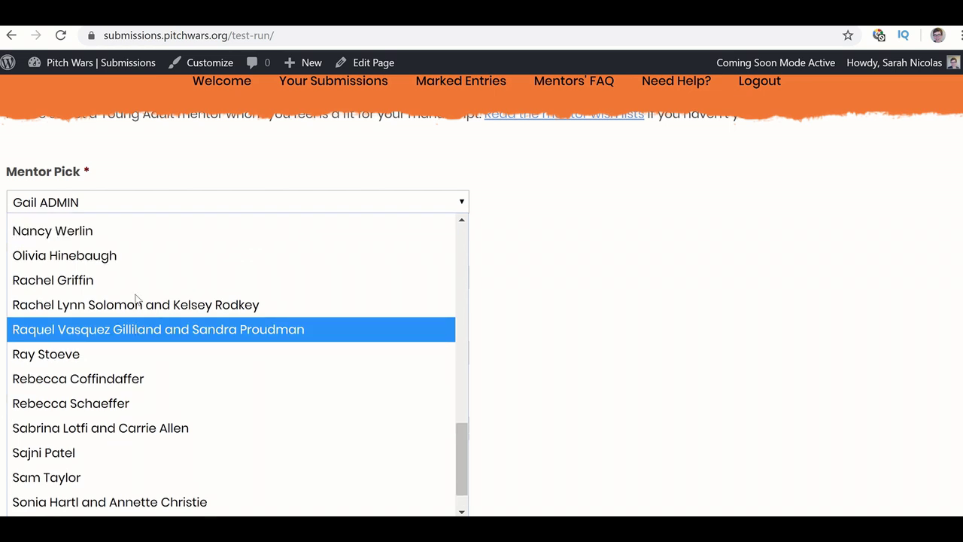
scroll(137, 300, "up", 5)
scroll(138, 300, "up", 6)
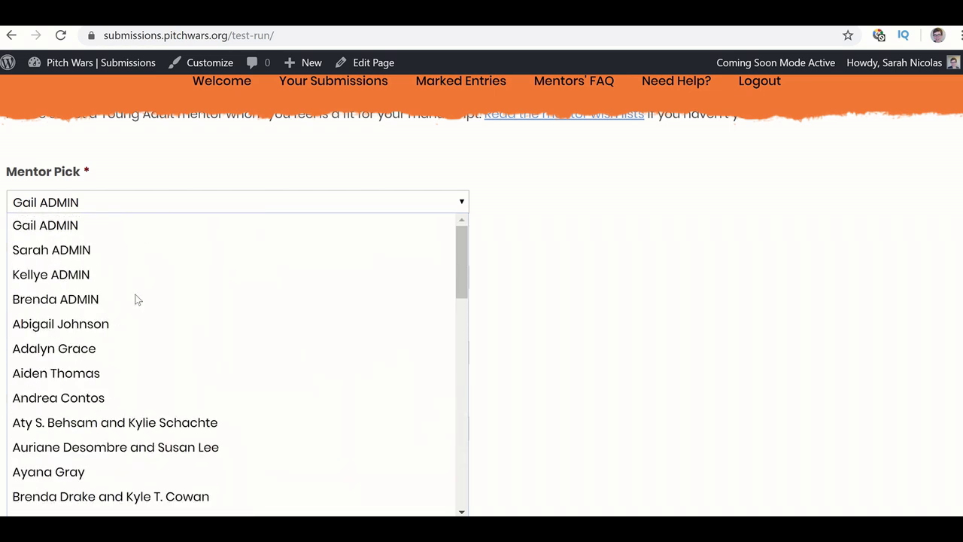
scroll(140, 317, "down", 13)
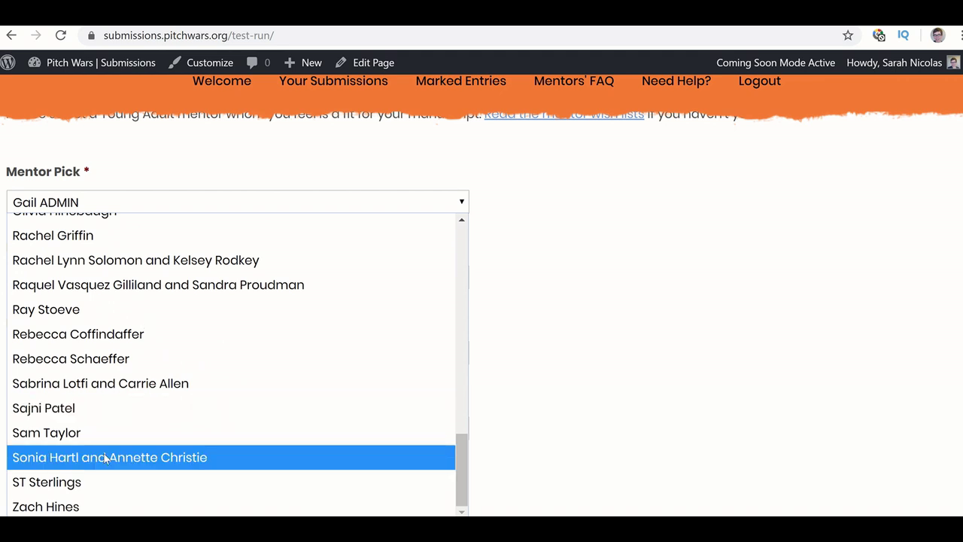
left_click(106, 458)
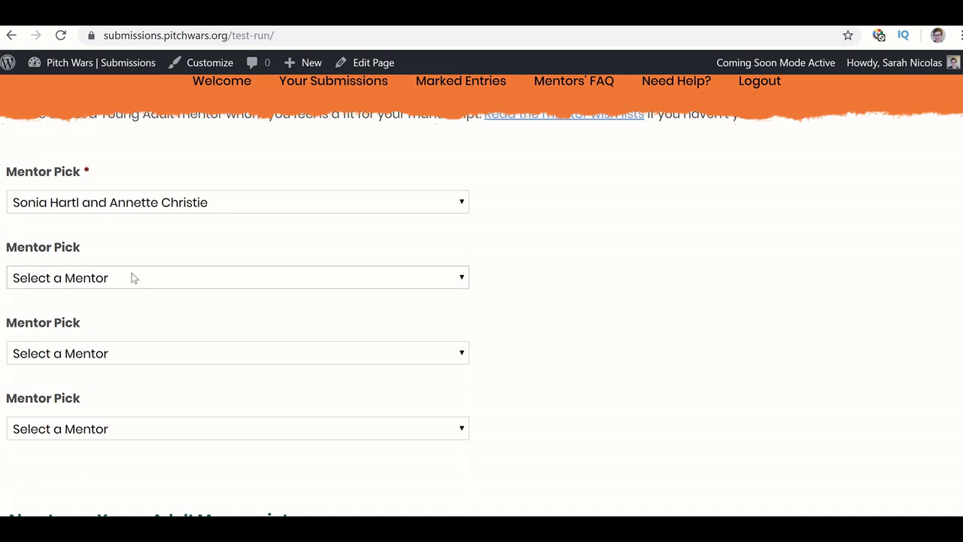
- Choose a mentor for the second Mentor Pick
left_click(134, 278)
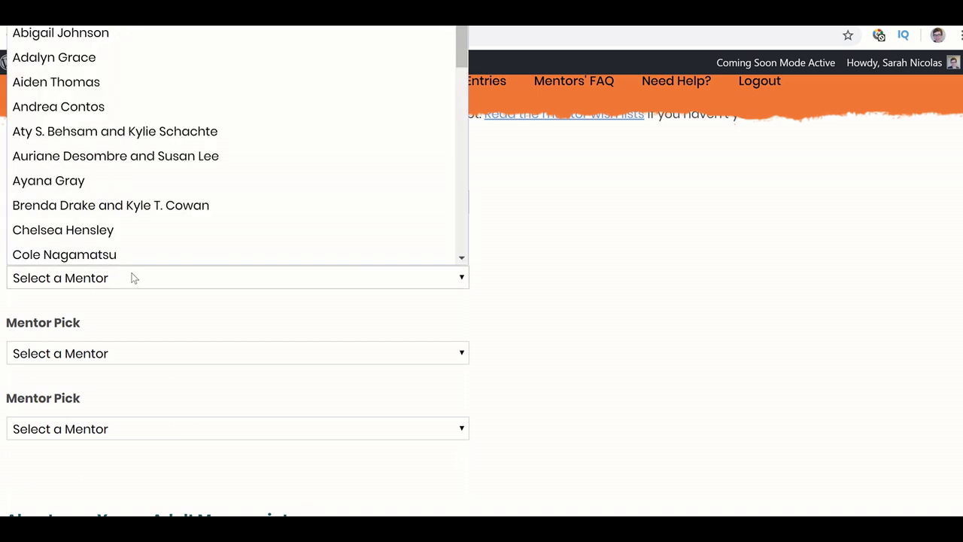
left_click(133, 278)
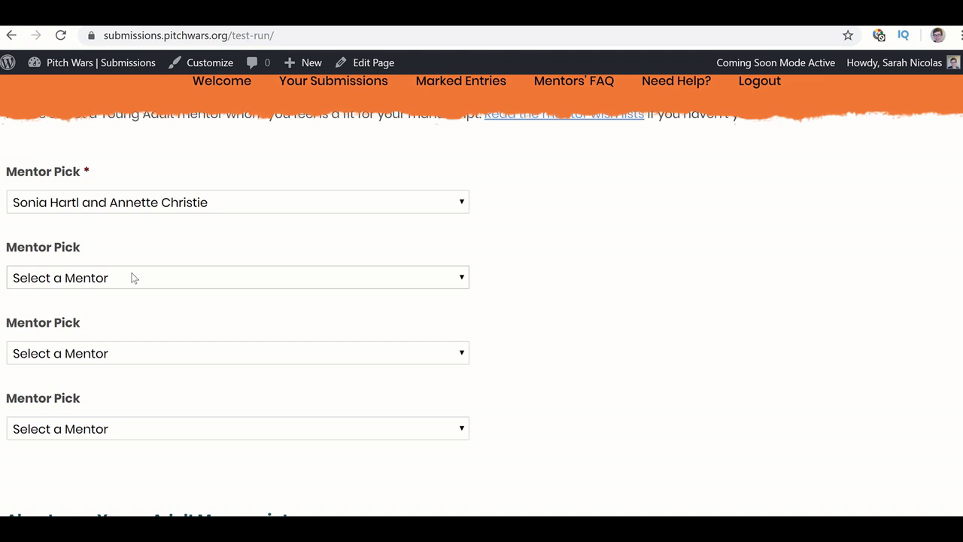
left_click(132, 277)
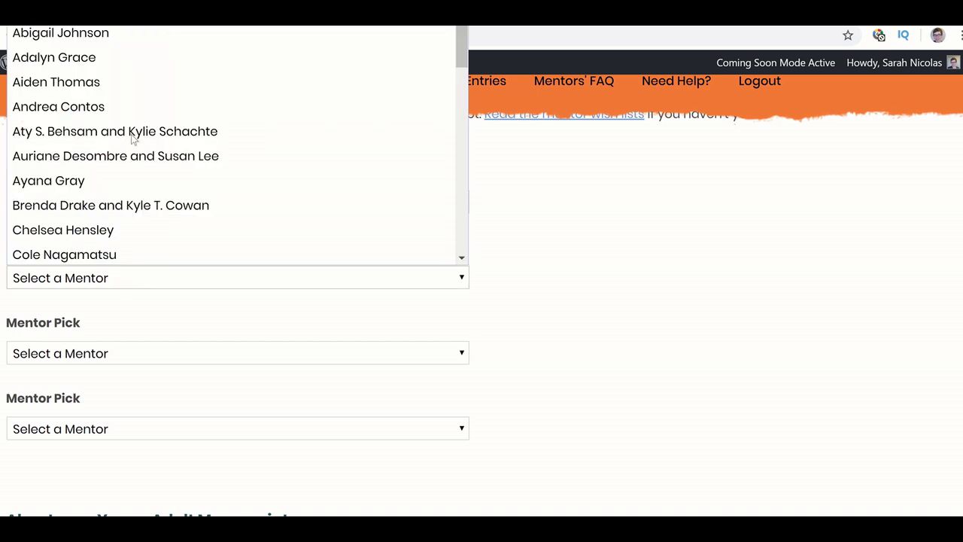
scroll(131, 134, "down", 2)
scroll(131, 134, "down", 10)
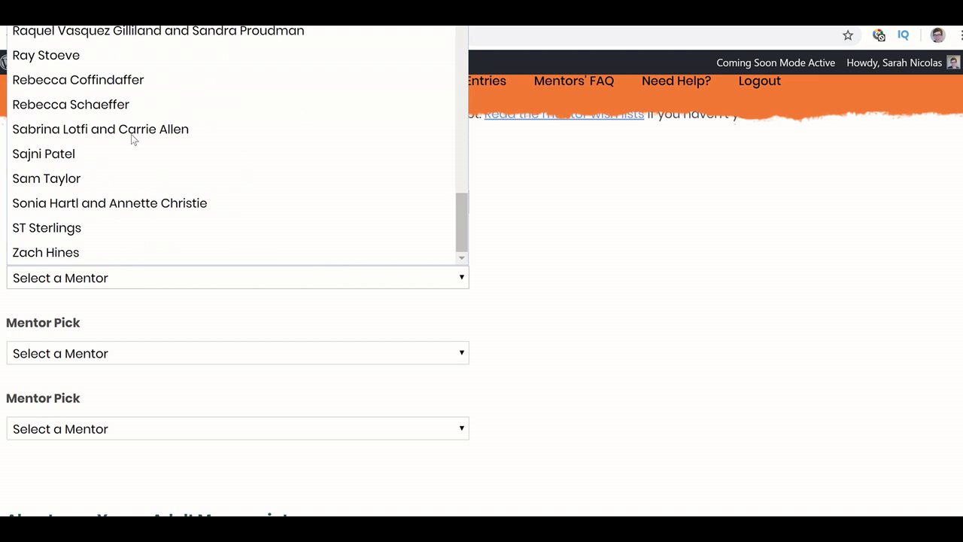
scroll(131, 134, "up", 2)
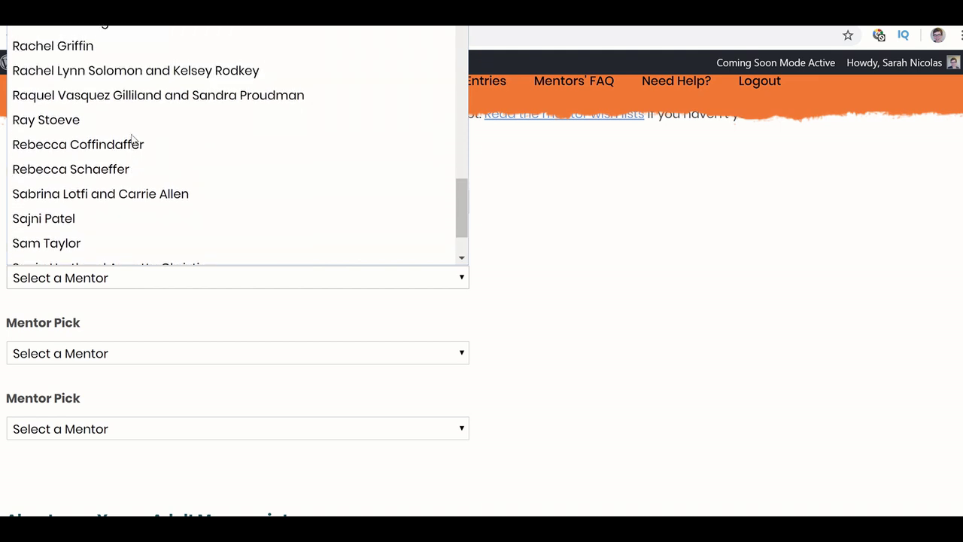
scroll(132, 139, "up", 3)
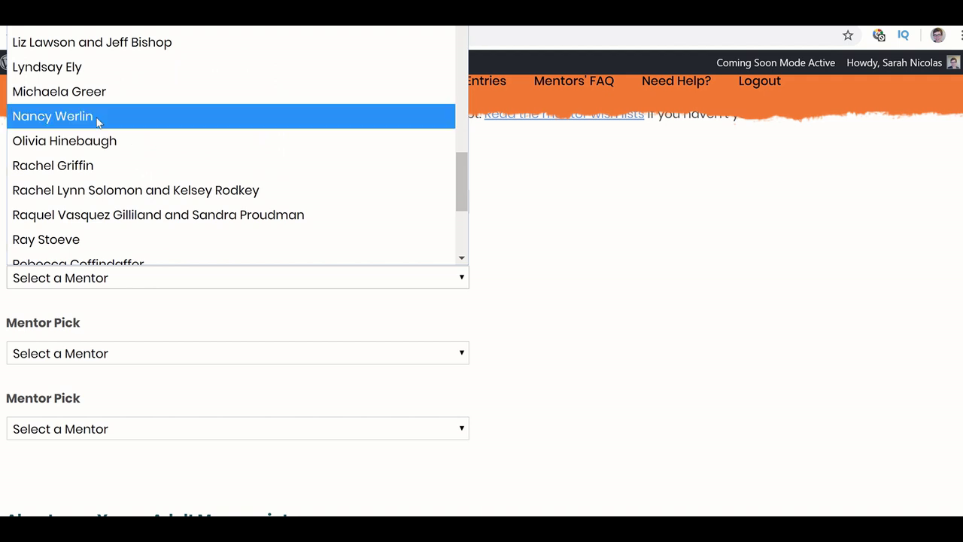
scroll(97, 121, "up", 3)
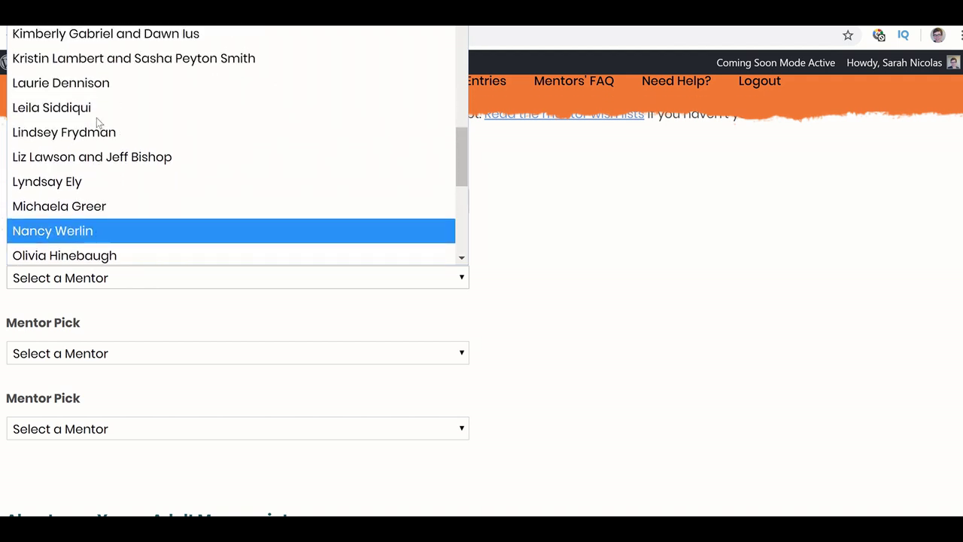
scroll(97, 120, "up", 3)
scroll(96, 121, "down", 3)
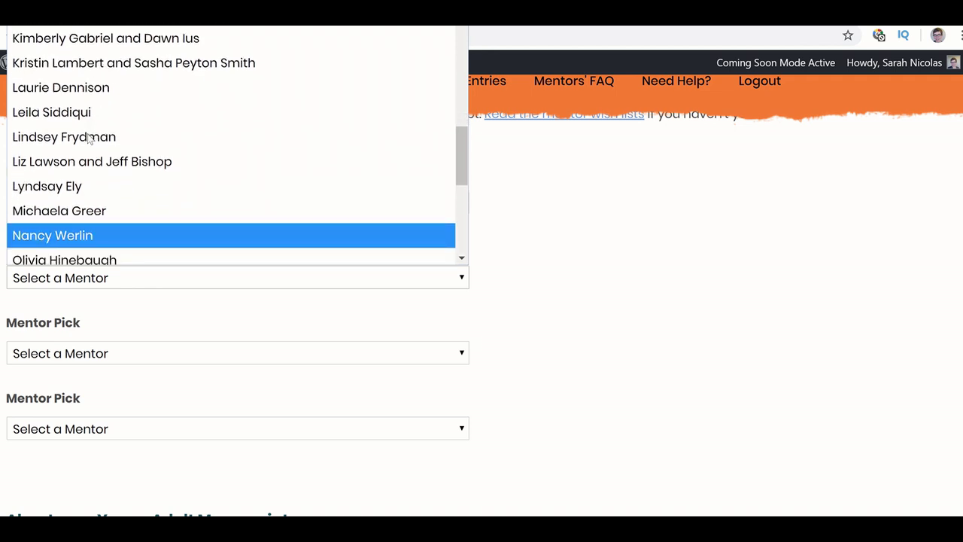
left_click(73, 214)
- Select a co-mentor pair for the third pick and a mentor for the fourth
scroll(73, 215, "down", 2)
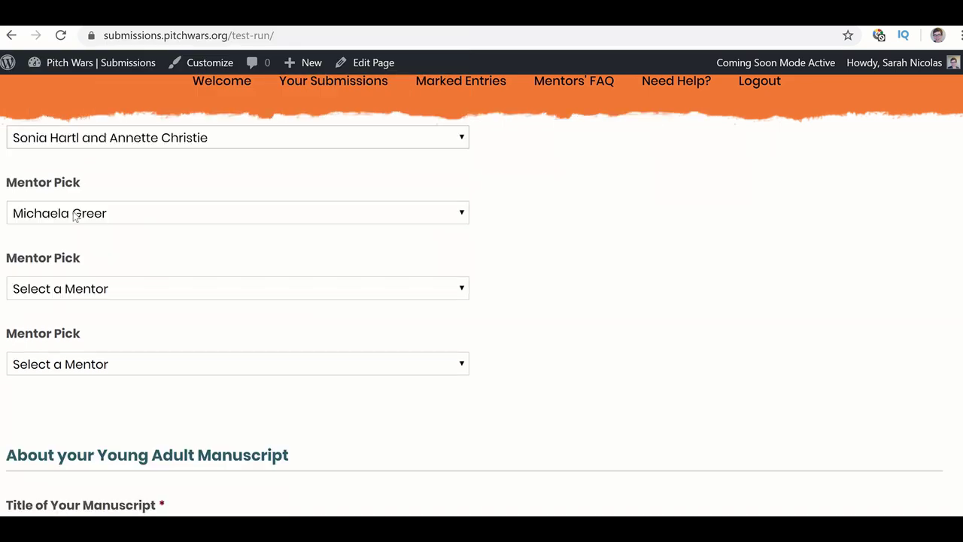
left_click(89, 268)
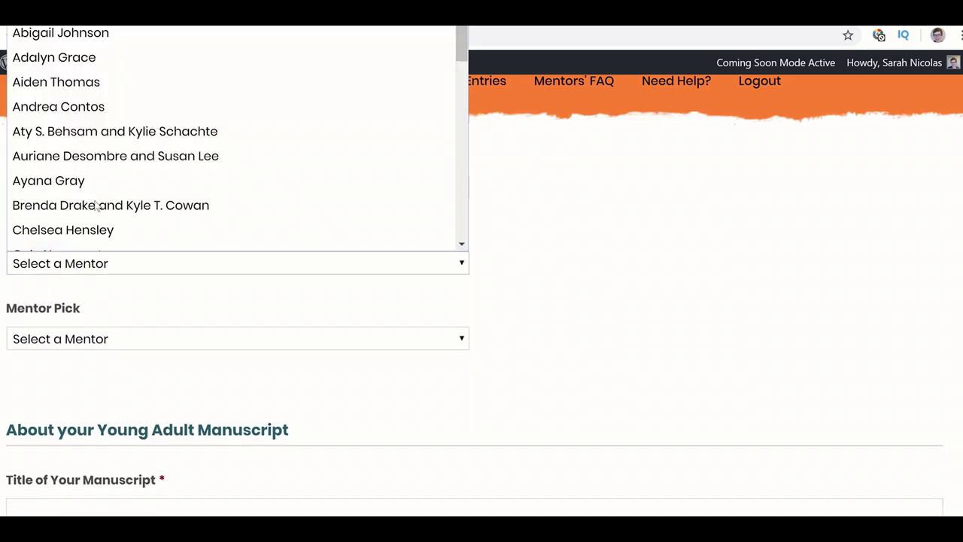
scroll(98, 188, "down", 1)
left_click(103, 191)
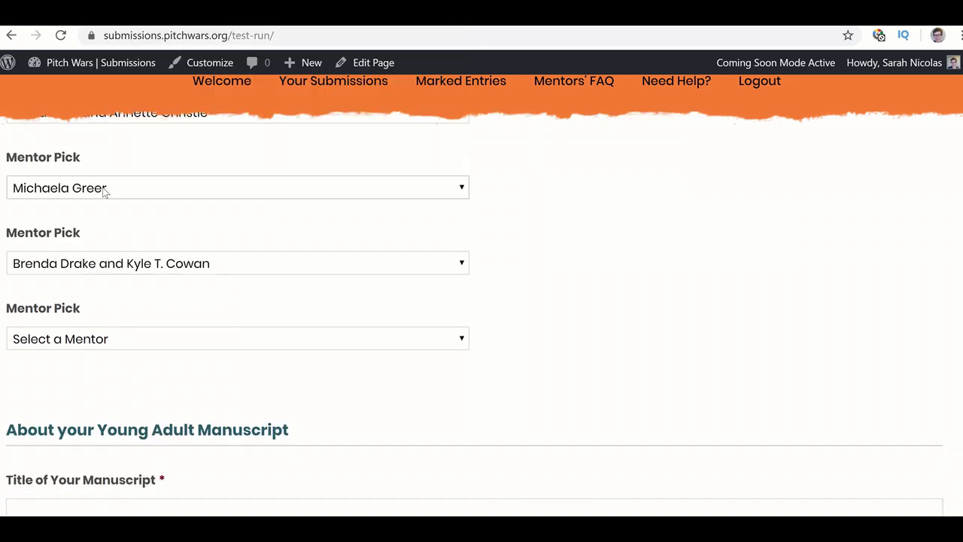
left_click(118, 339)
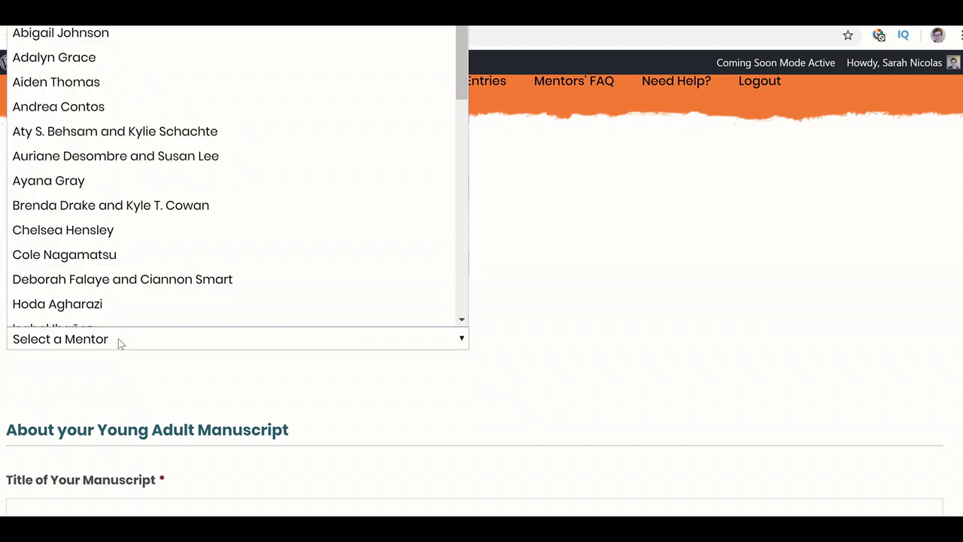
scroll(124, 248, "down", 1)
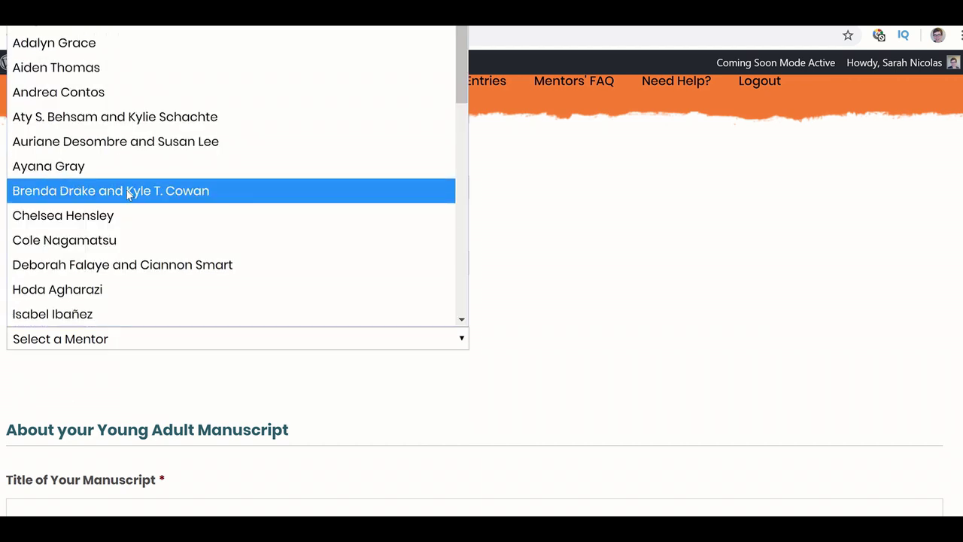
left_click(118, 217)
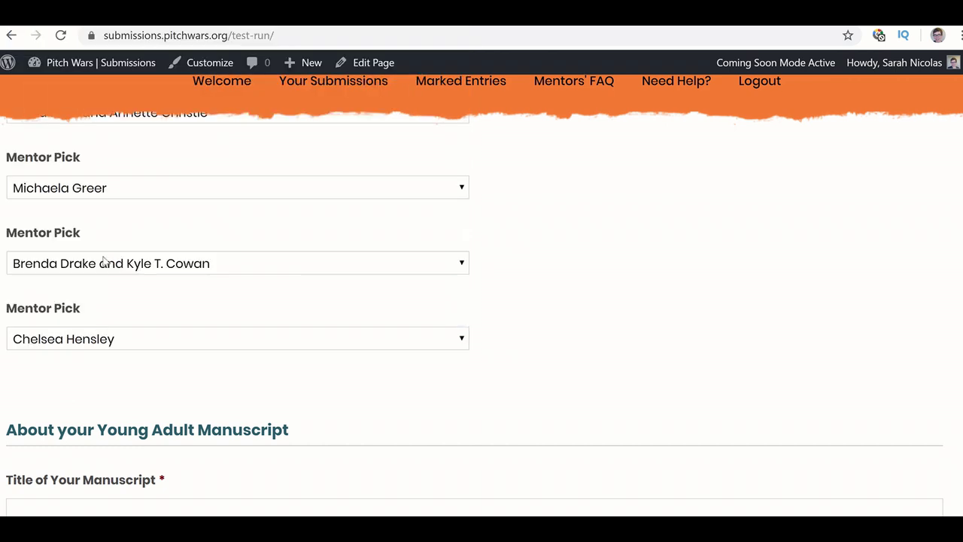
scroll(98, 290, "up", 2)
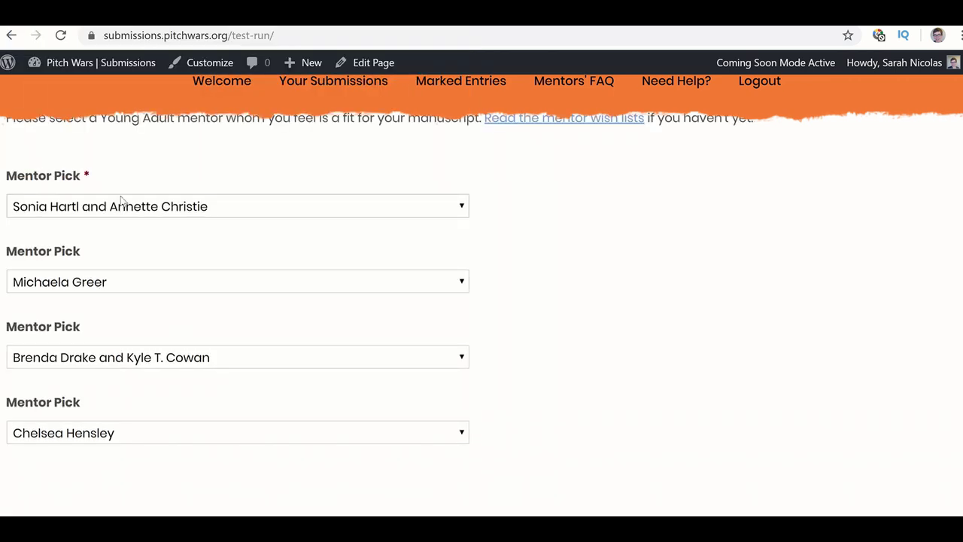
- Rework the fourth Mentor Pick, correcting an accidental duplicate selection
left_click(88, 436)
left_click(88, 436)
left_click(88, 436)
scroll(101, 220, "down", 1)
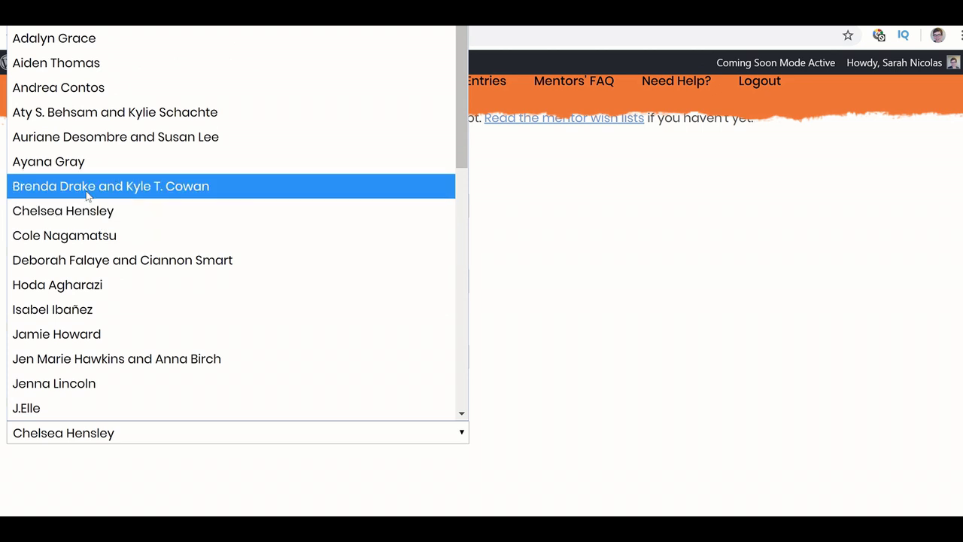
left_click(88, 188)
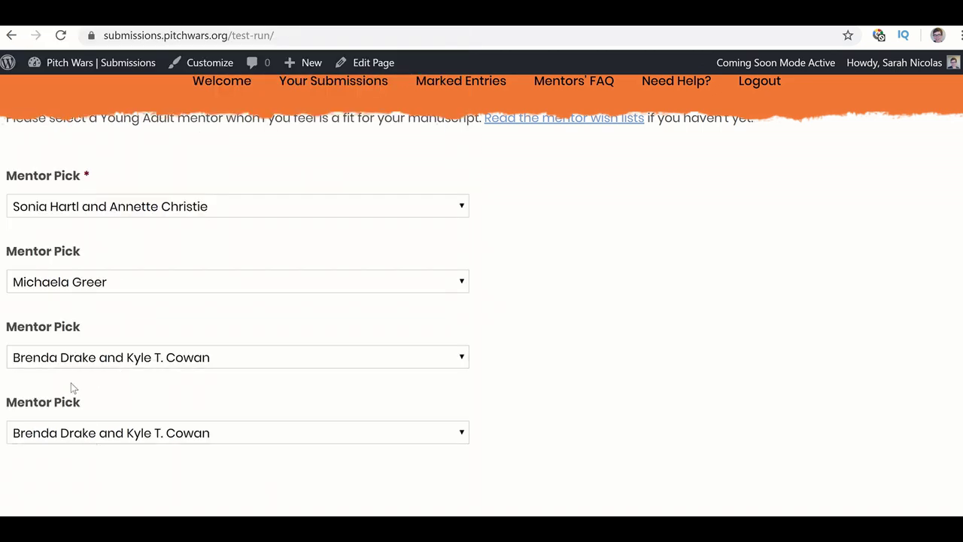
left_click(65, 444)
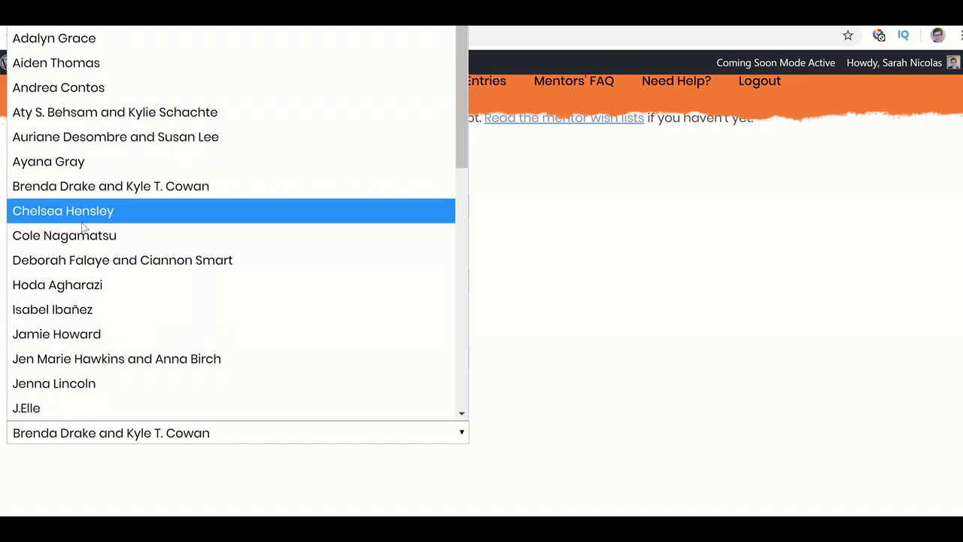
left_click(81, 222)
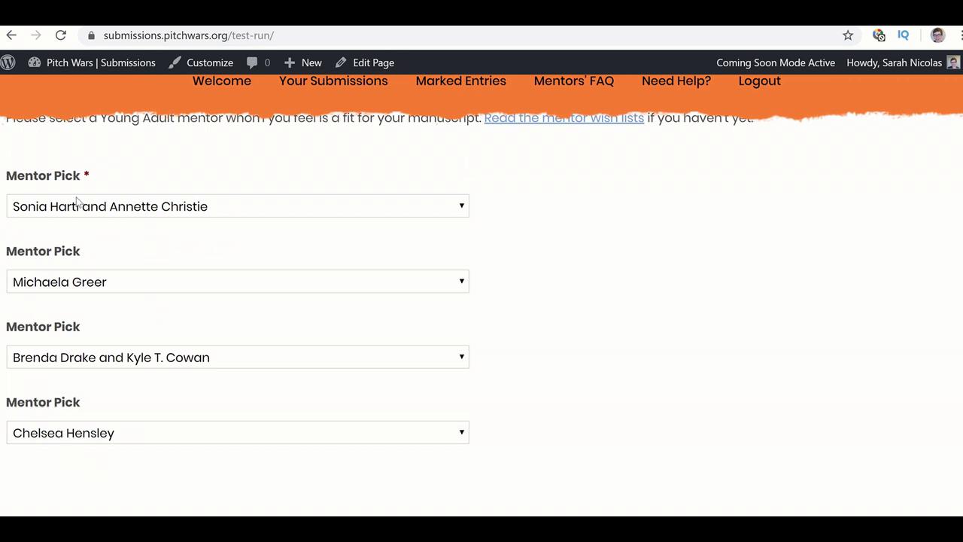
- Enter 'Keeping Her Secret' in the Title of Your Manuscript field, then move on to Genre
scroll(153, 442, "down", 3)
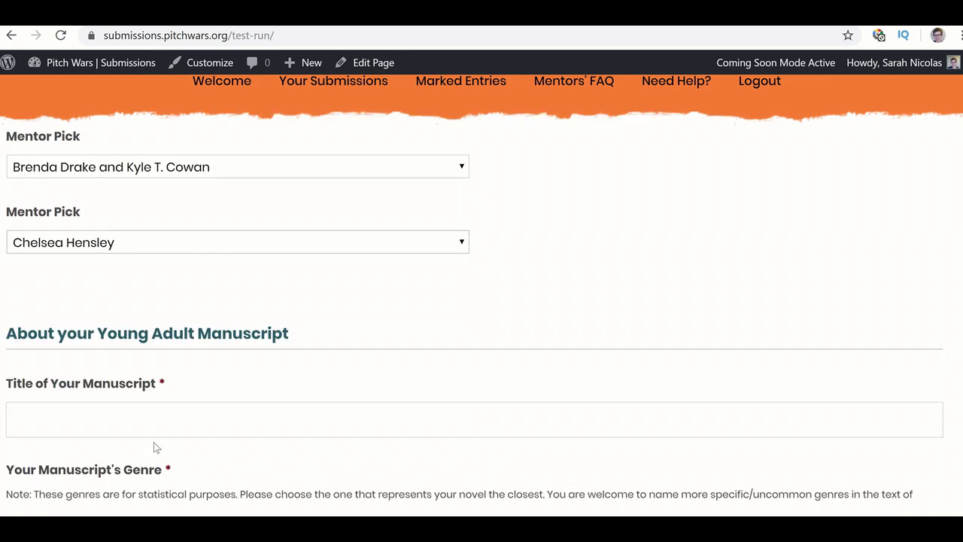
scroll(147, 327, "down", 2)
scroll(151, 334, "up", 8)
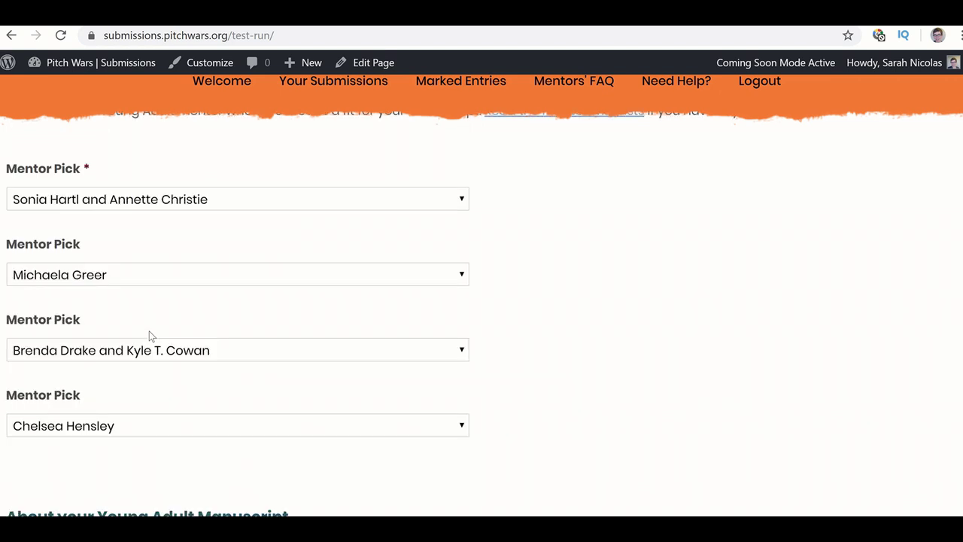
scroll(149, 337, "down", 5)
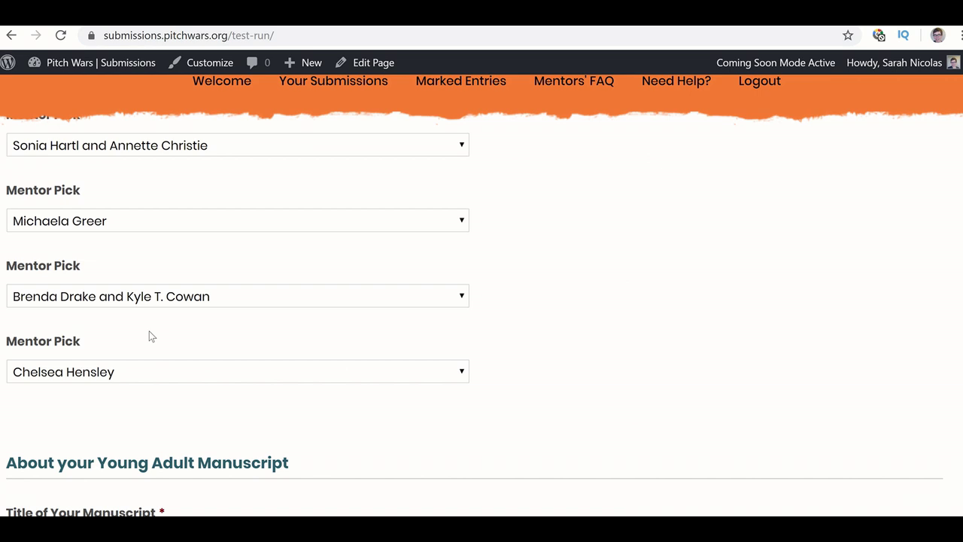
scroll(151, 337, "down", 1)
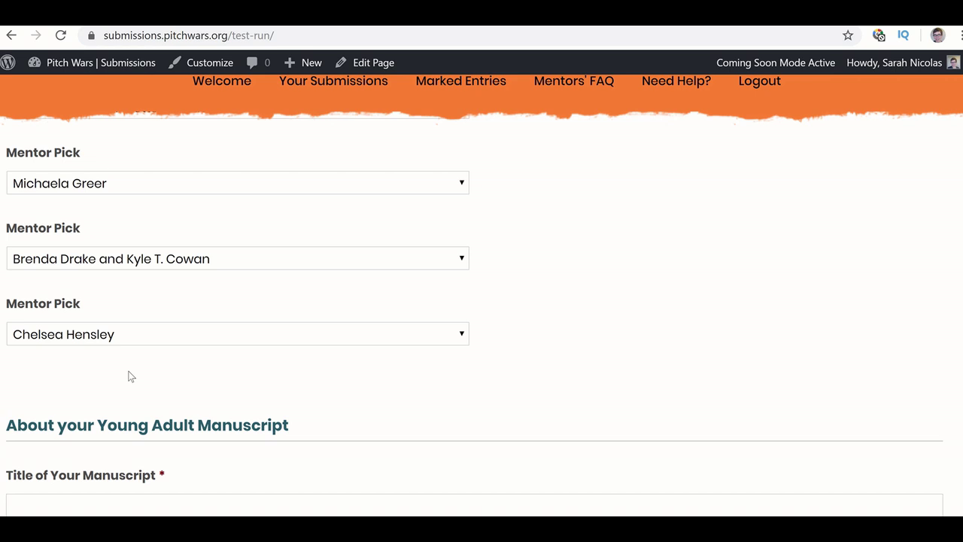
scroll(129, 375, "down", 1)
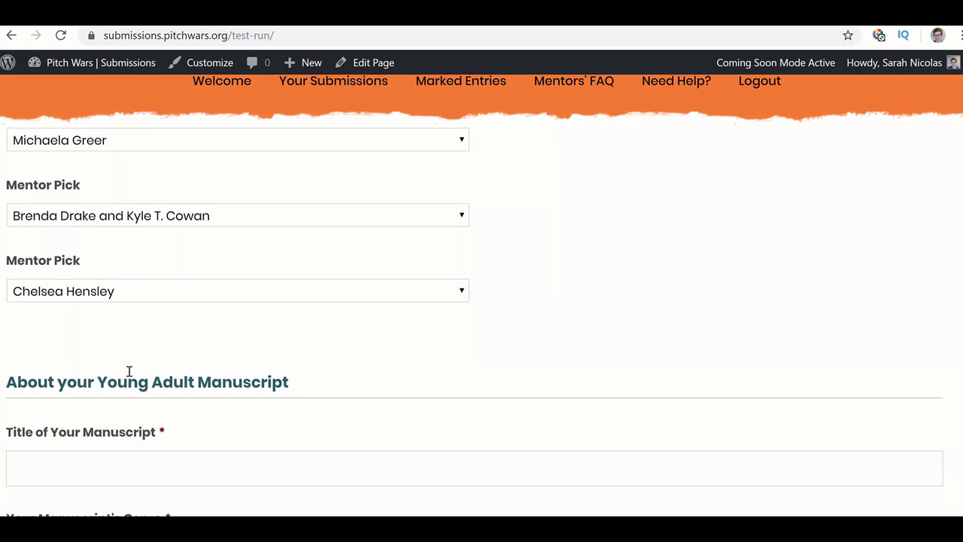
scroll(129, 371, "down", 3)
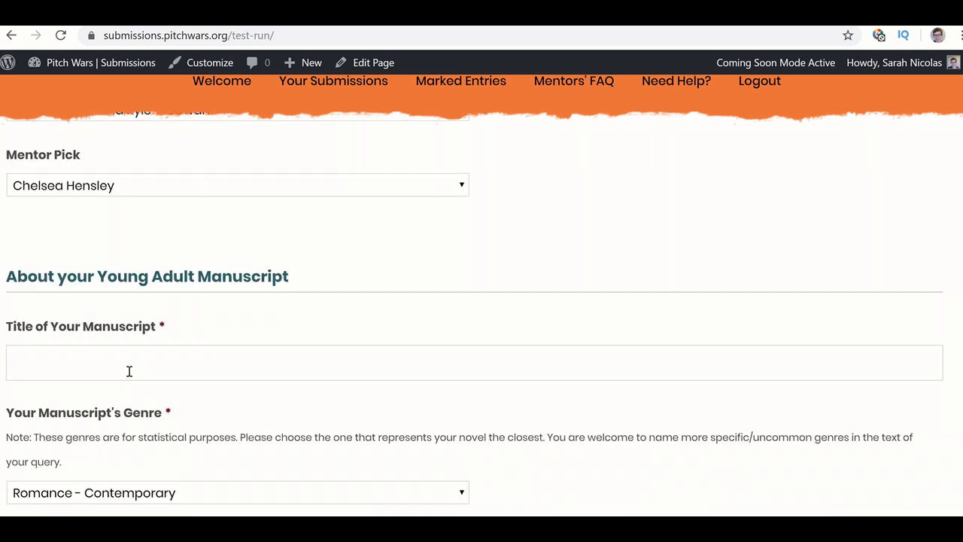
scroll(130, 371, "down", 2)
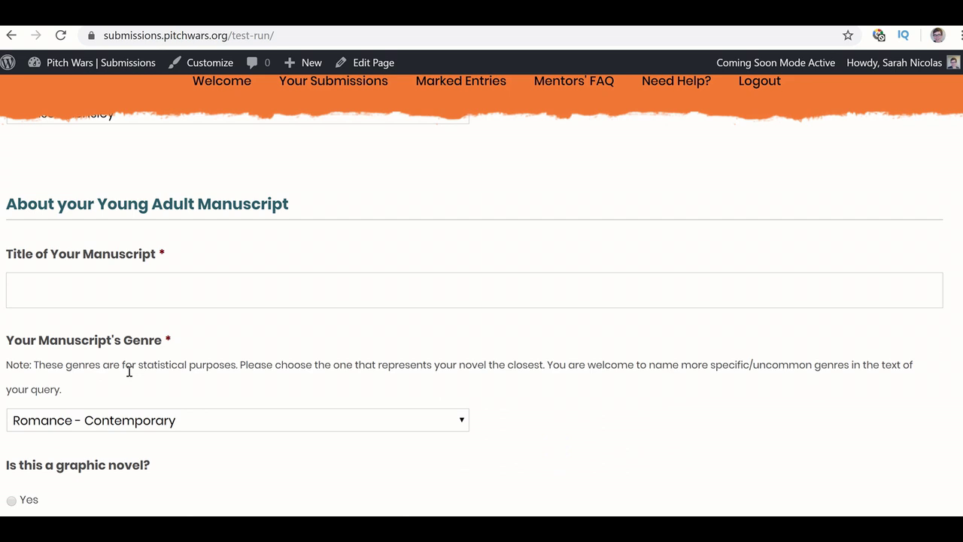
scroll(129, 371, "down", 2)
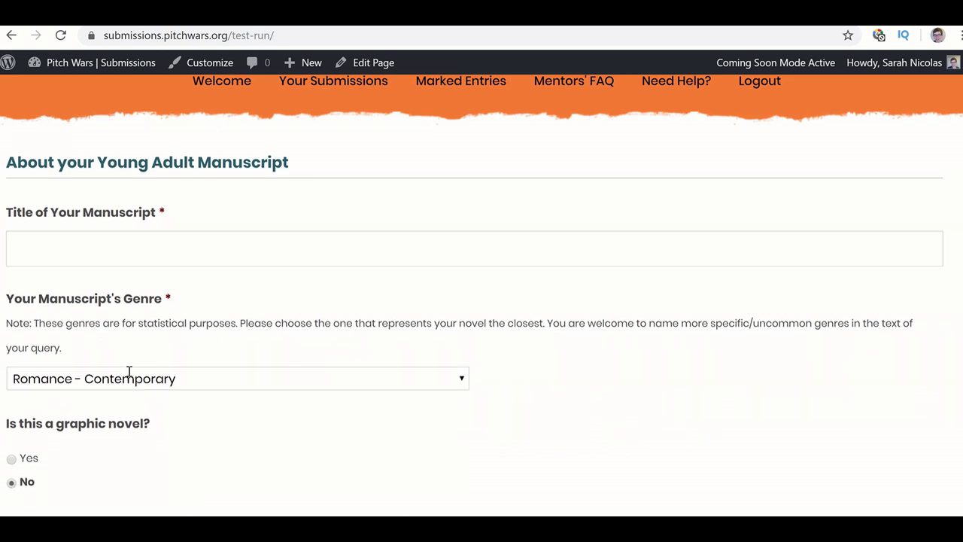
left_click(122, 220)
type("Keeping ")
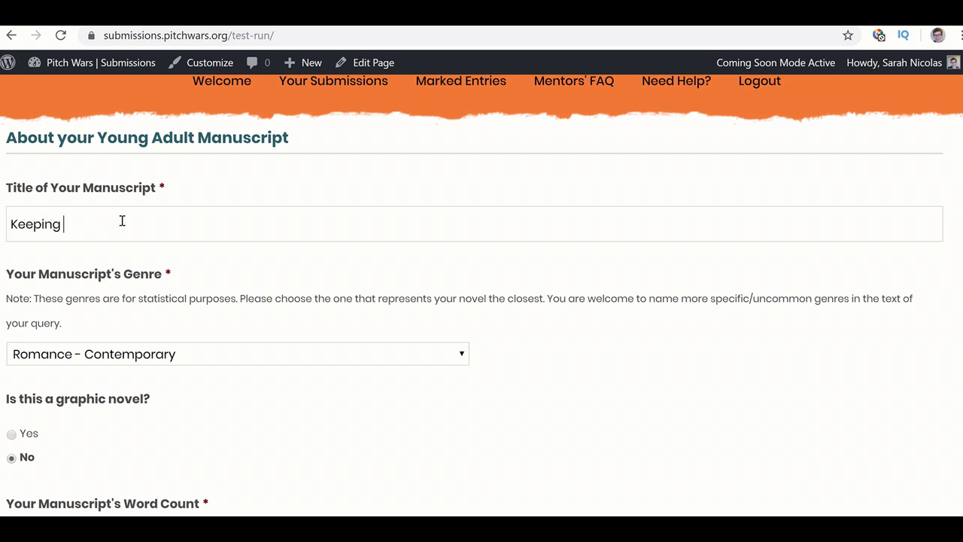
type("Her Secret")
key("Tab")
scroll(134, 222, "down", 1)
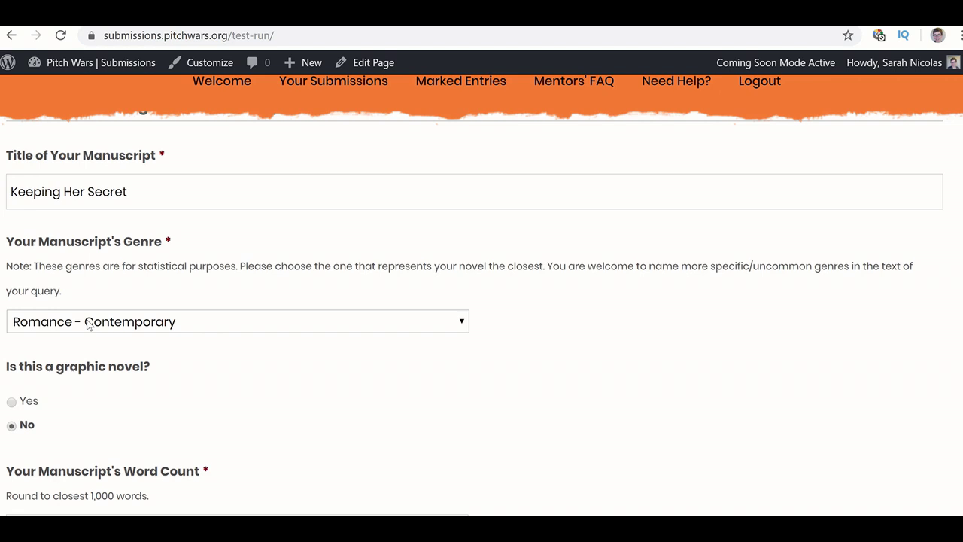
left_click(88, 324)
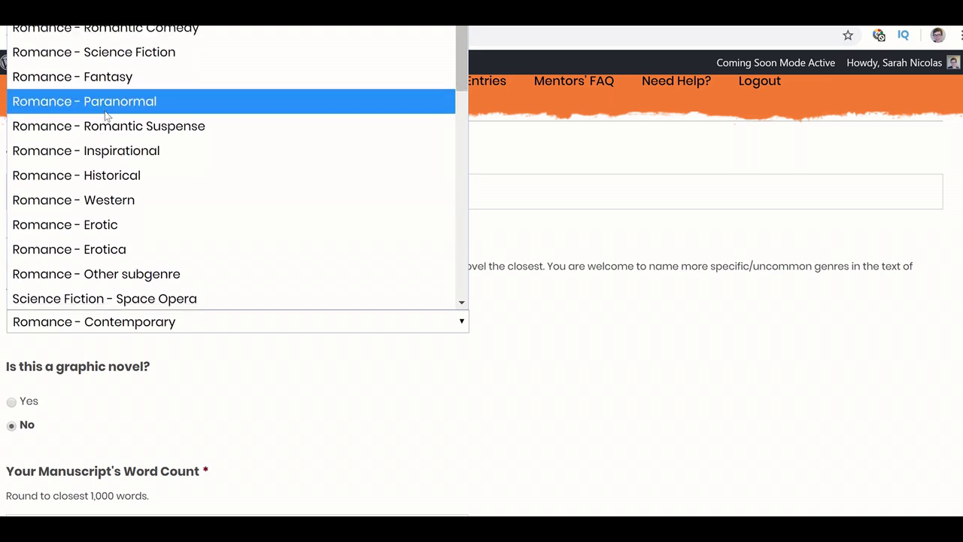
scroll(106, 114, "down", 3)
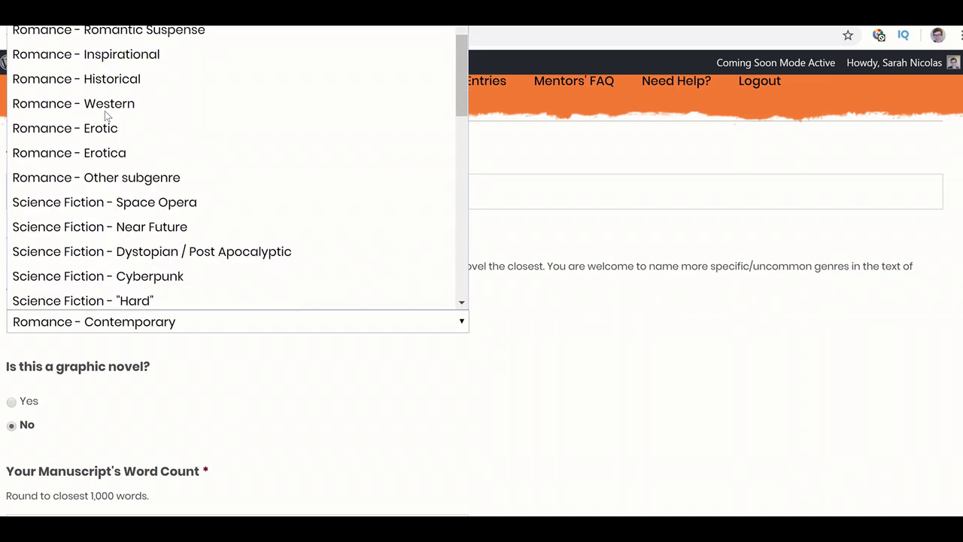
scroll(106, 115, "down", 3)
scroll(106, 114, "down", 3)
scroll(106, 114, "down", 5)
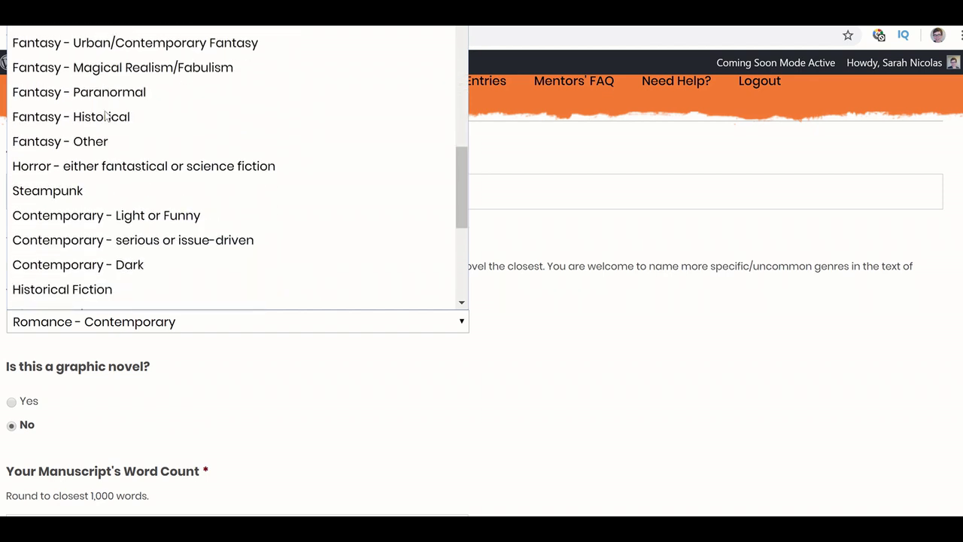
scroll(106, 117, "down", 1)
scroll(106, 115, "down", 1)
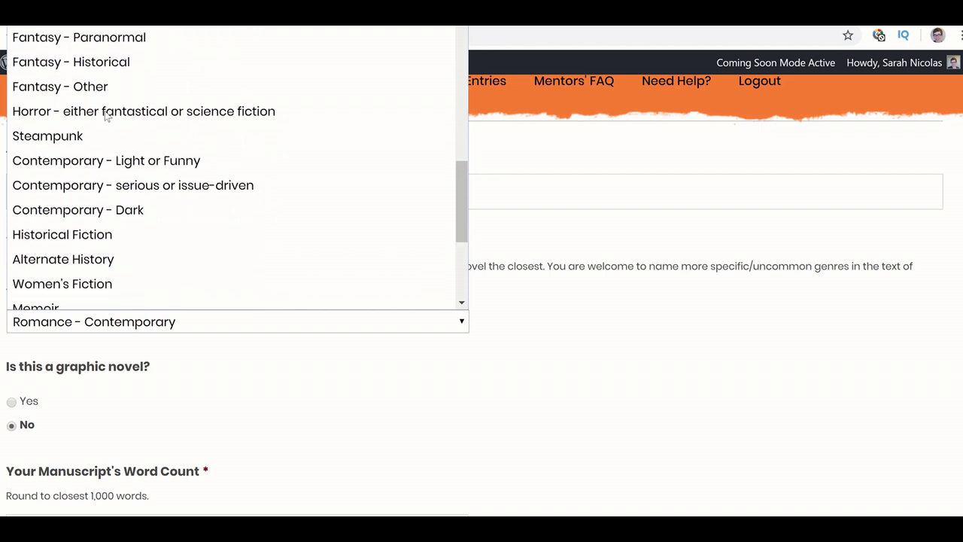
scroll(107, 115, "down", 1)
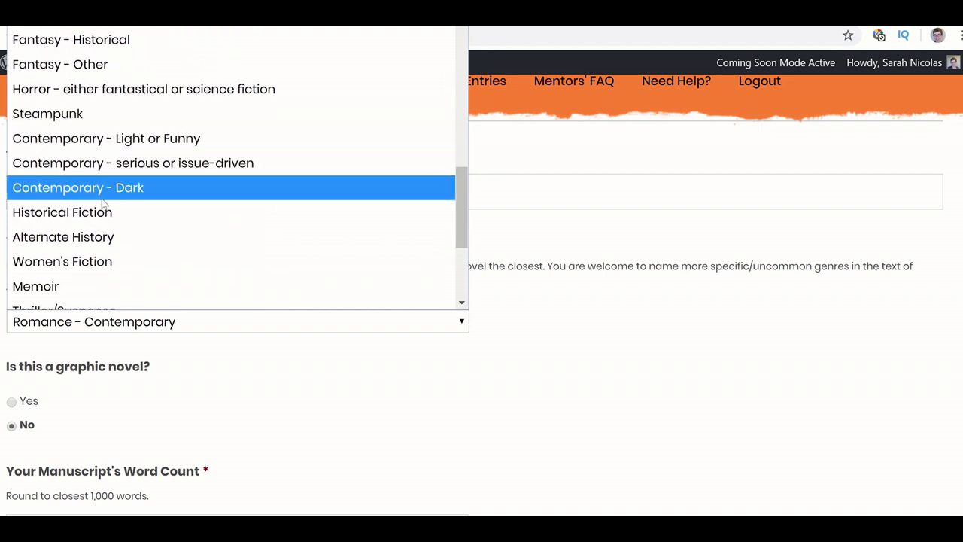
scroll(103, 203, "down", 2)
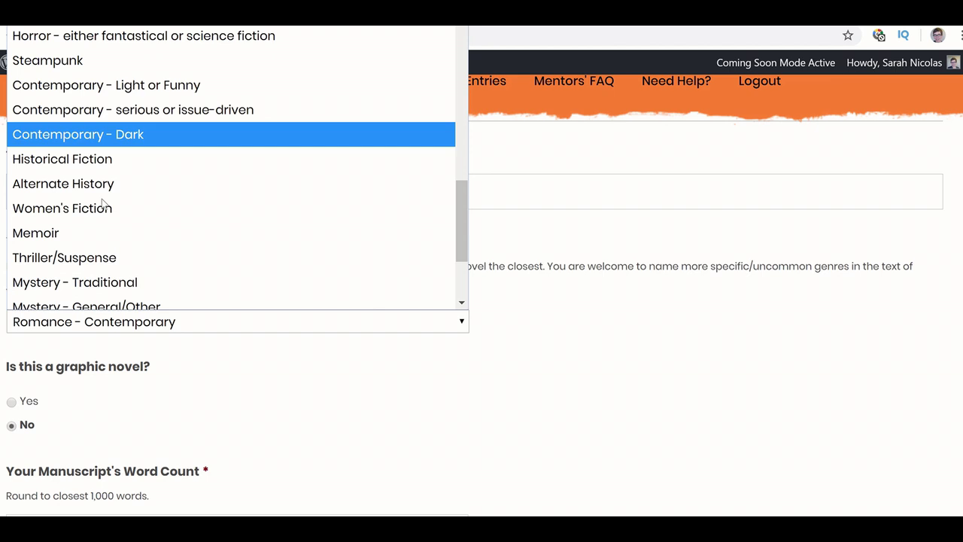
scroll(90, 144, "down", 1)
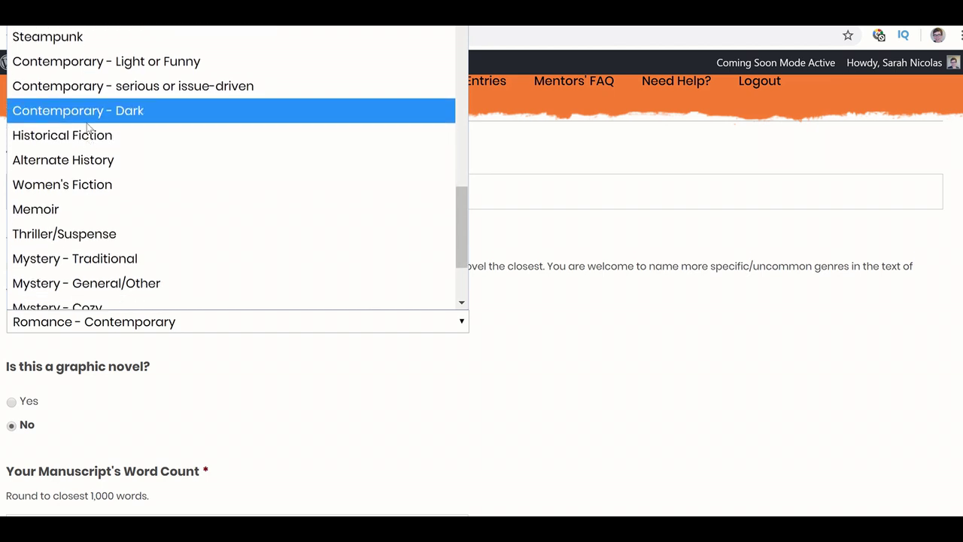
scroll(89, 128, "down", 4)
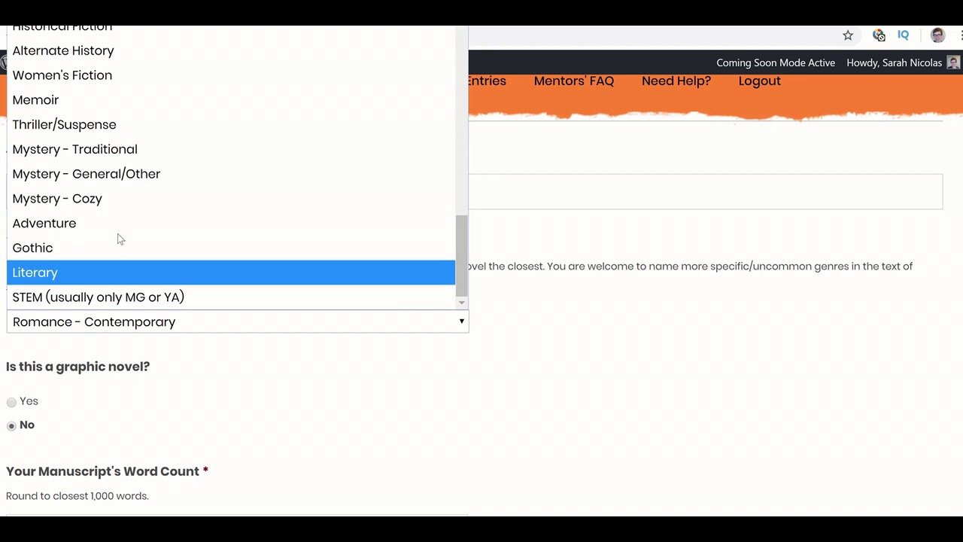
left_click(317, 359)
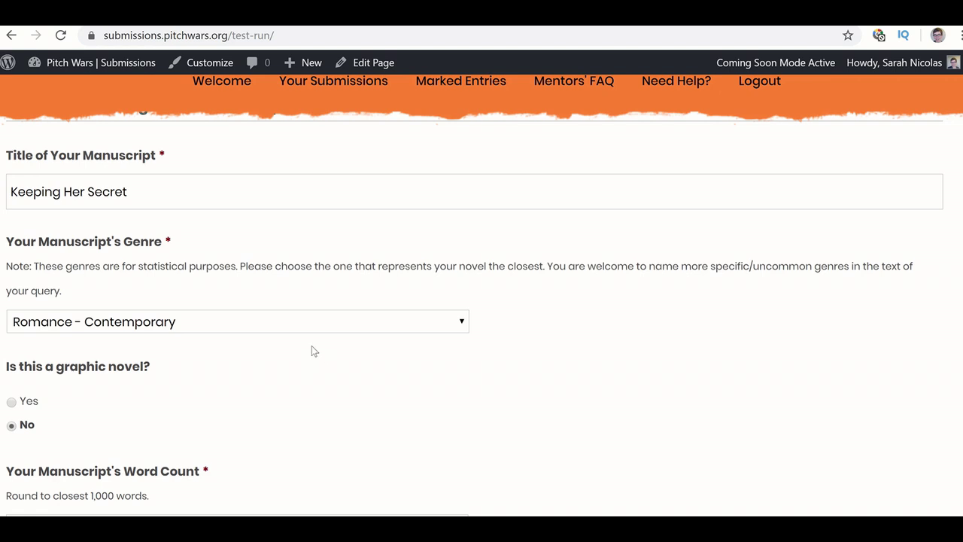
left_click(305, 329)
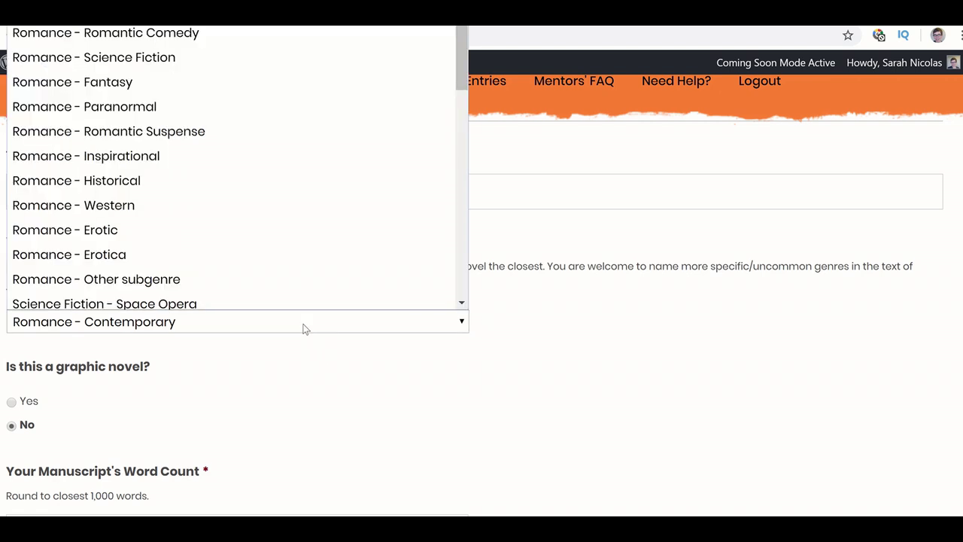
scroll(279, 194, "down", 2)
scroll(278, 193, "down", 8)
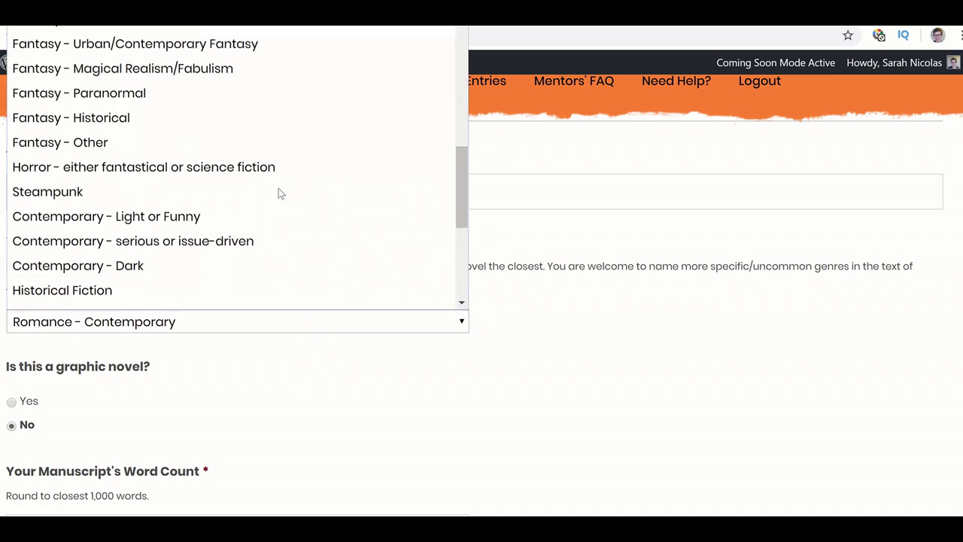
scroll(278, 194, "up", 5)
scroll(278, 193, "up", 3)
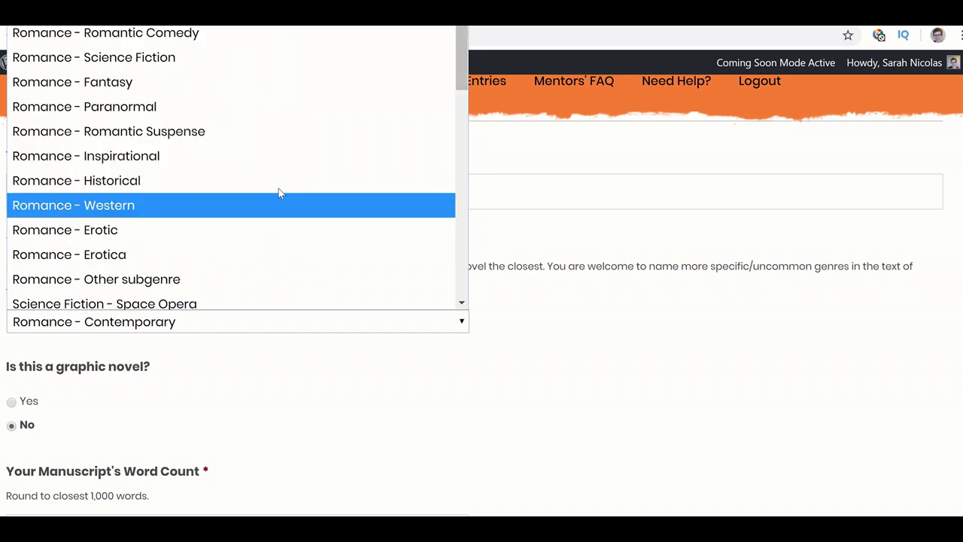
left_click(319, 407)
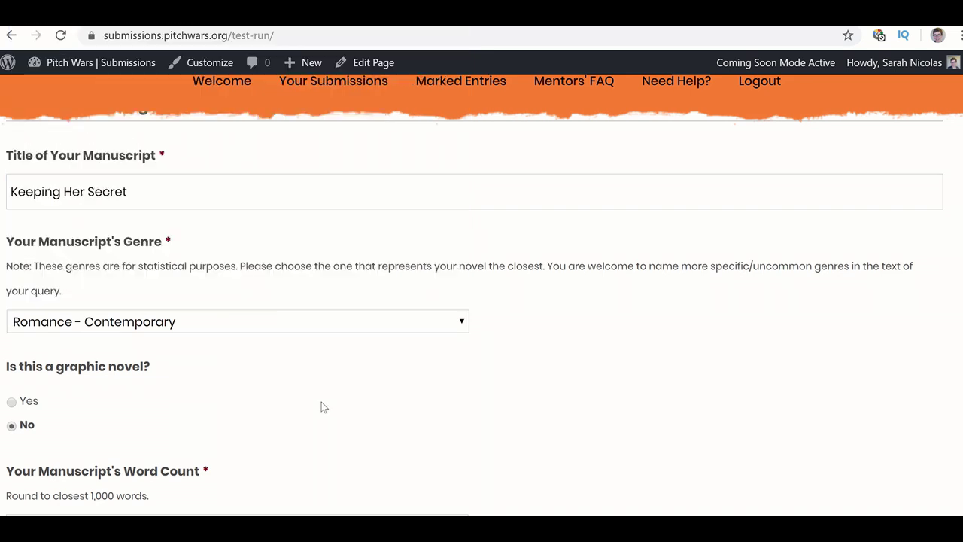
left_click(299, 322)
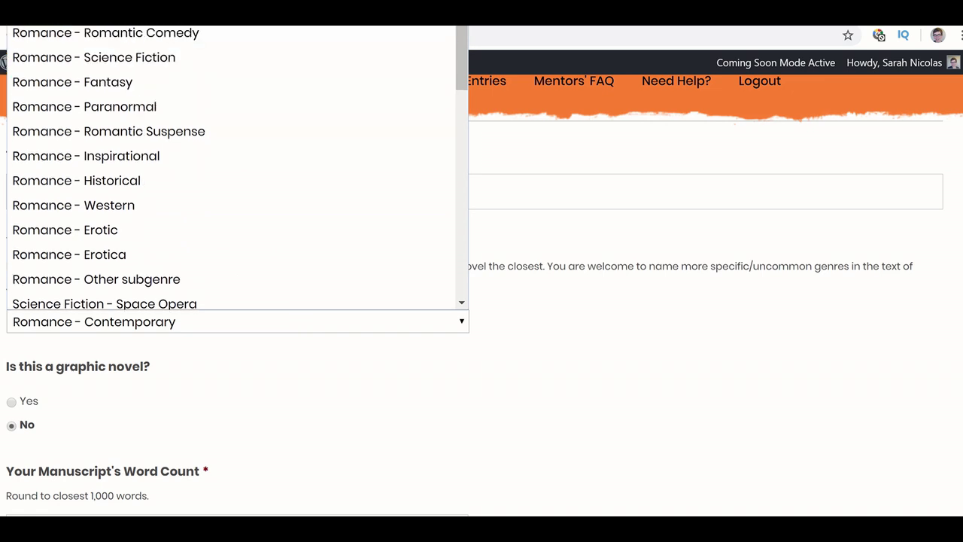
left_click(261, 4)
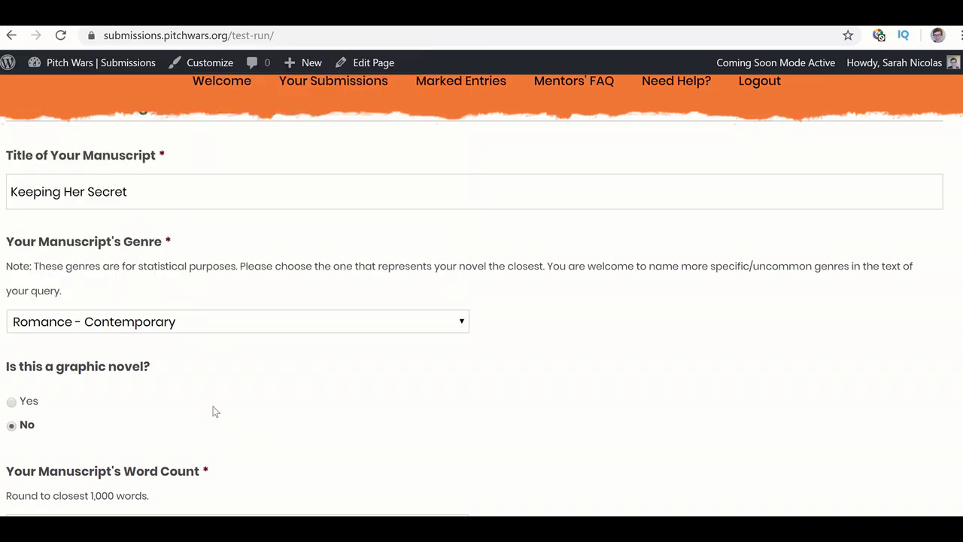
scroll(214, 411, "down", 1)
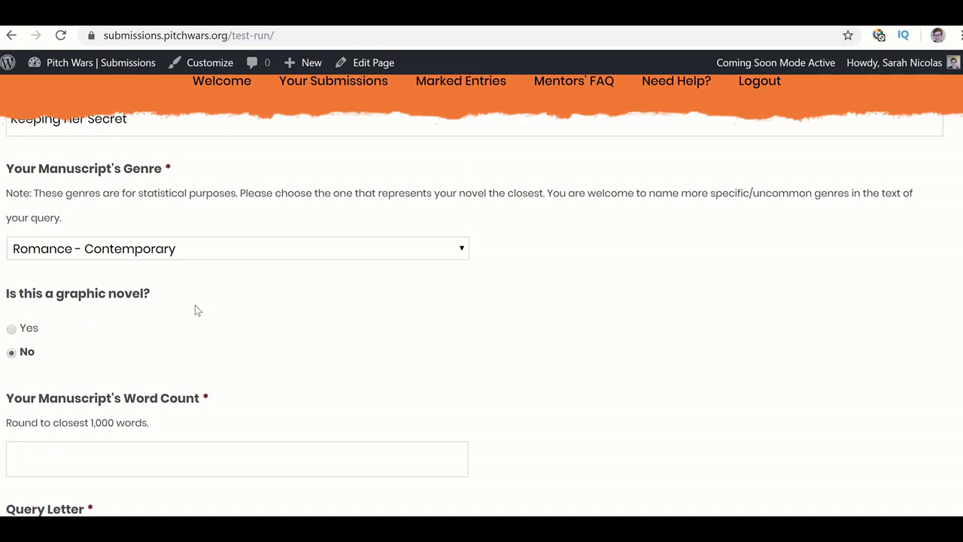
left_click(12, 329)
left_click(12, 352)
scroll(75, 359, "down", 1)
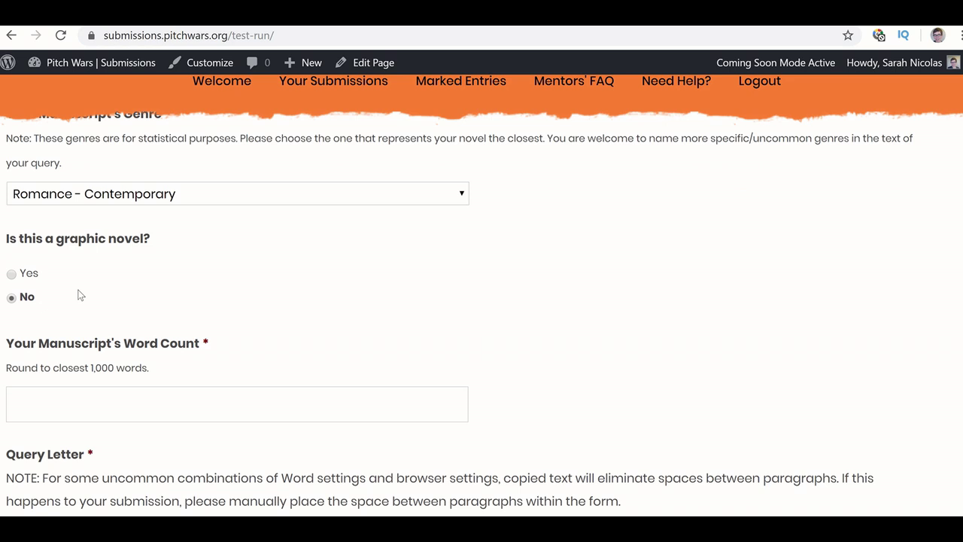
scroll(81, 295, "down", 1)
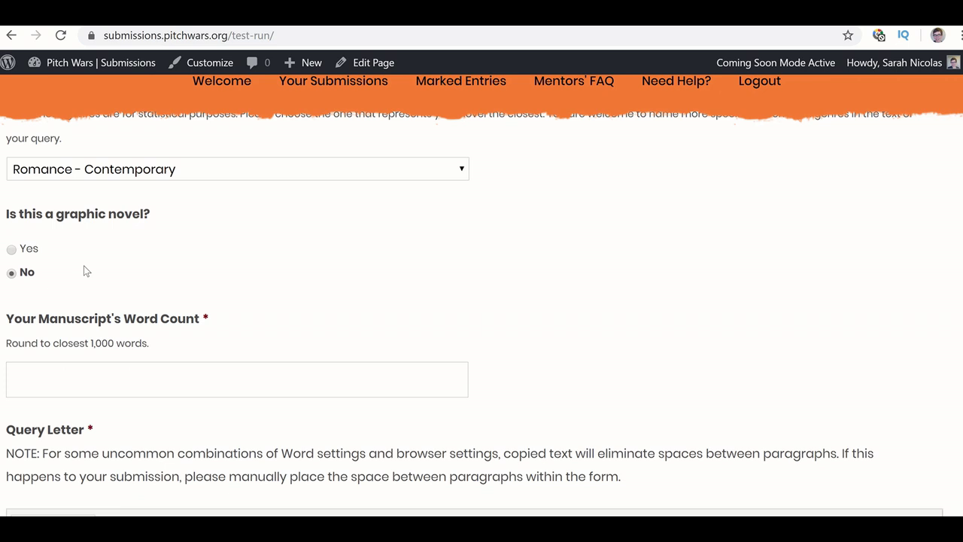
scroll(85, 271, "up", 1)
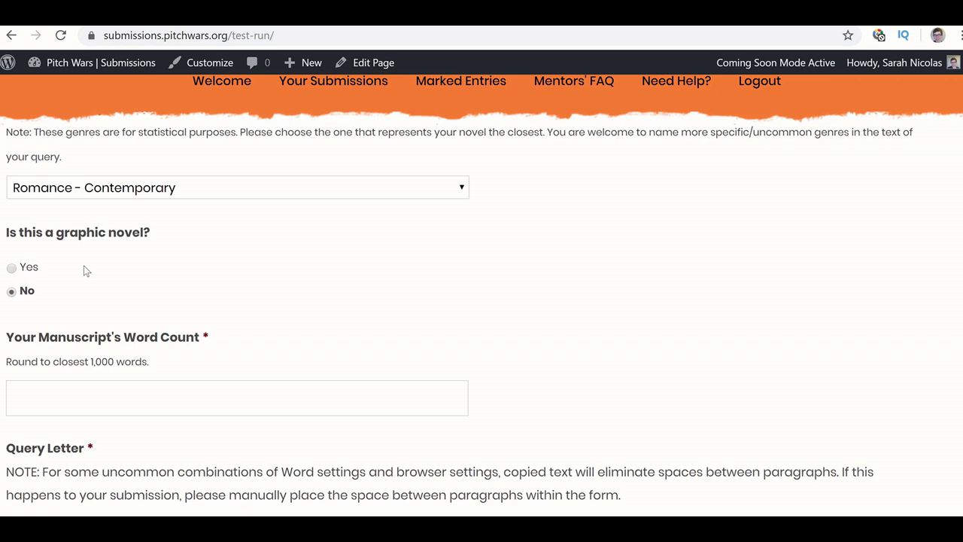
left_click(12, 269)
left_click(11, 293)
scroll(75, 257, "down", 1)
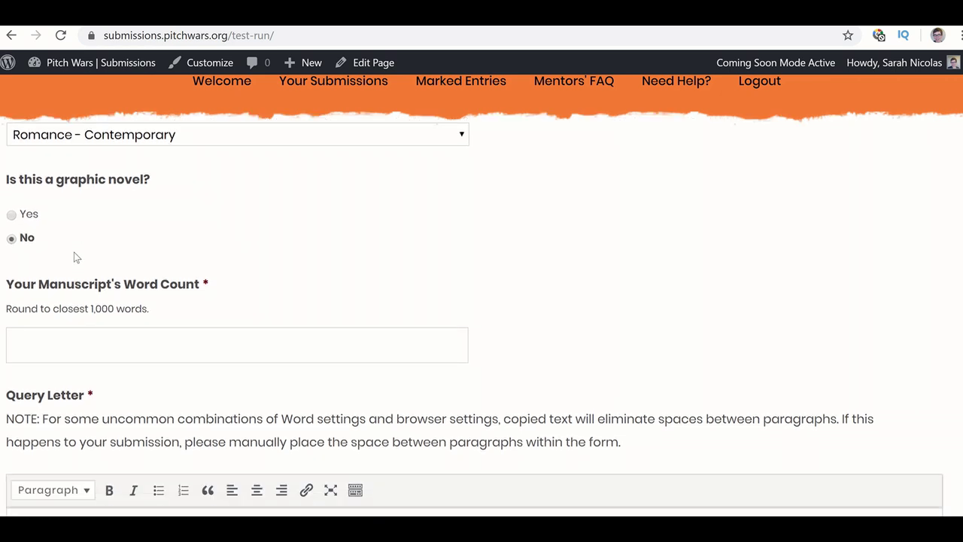
scroll(76, 257, "down", 1)
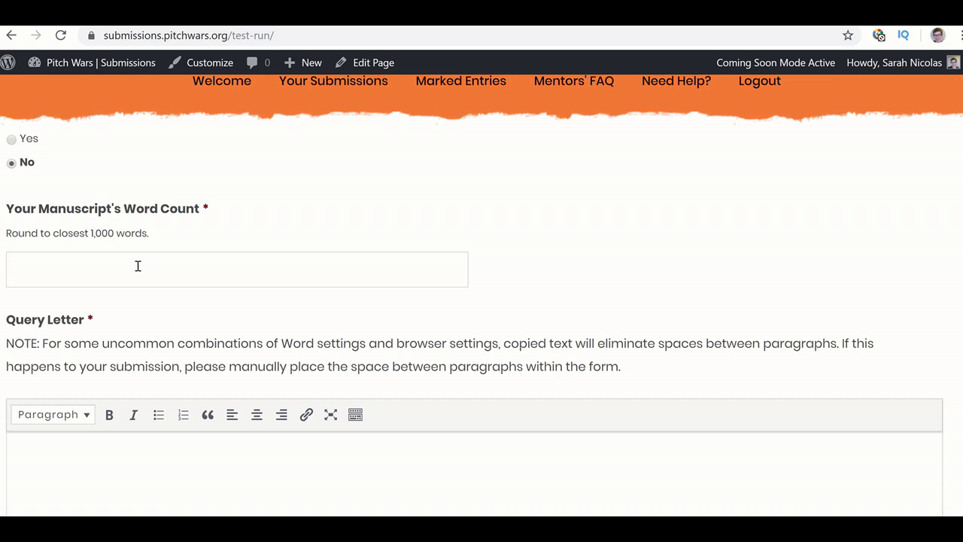
- Type 58000 as the word count and try reformatting it with a ',000' ending
scroll(138, 266, "up", 4)
scroll(138, 265, "down", 3)
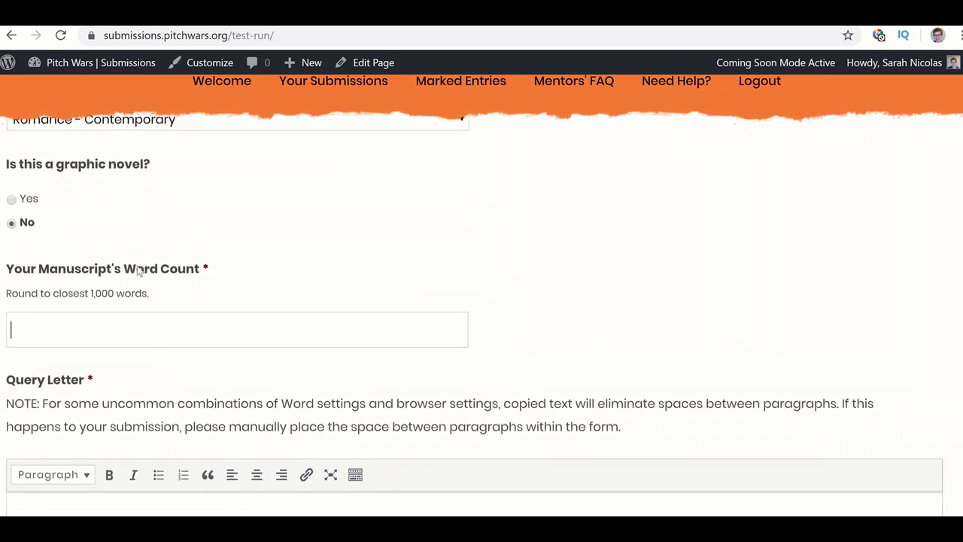
type("58,000")
left_click_drag(65, 327, 23, 330)
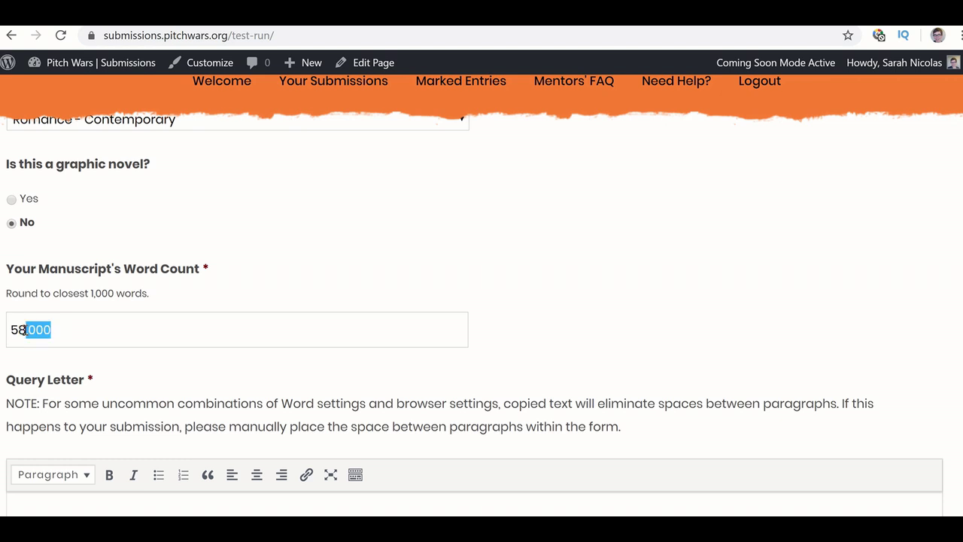
key("BackSpace")
- Try 'k' and 'thousand' endings, then settle on 58,000 as the word count
type("k")
key("BackSpace")
type("thousand")
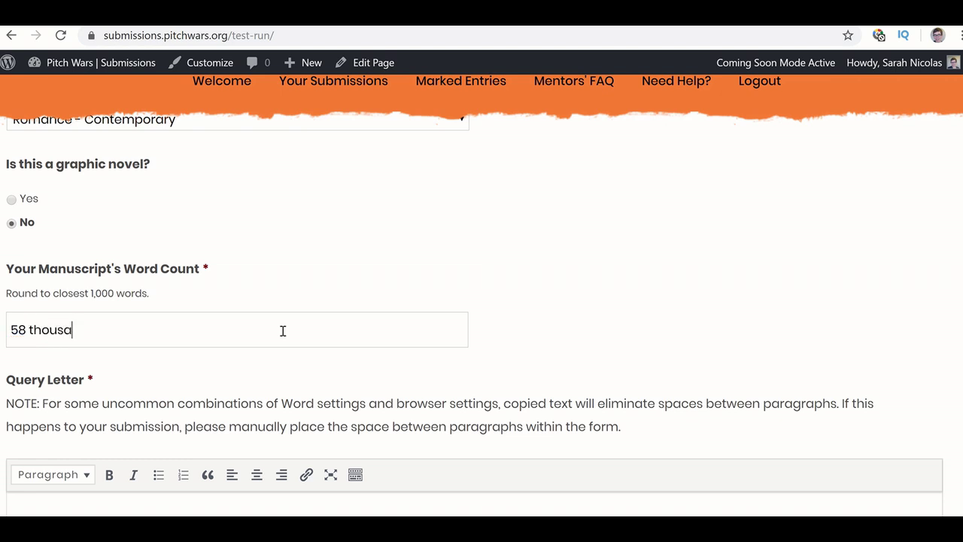
key("BackSpace")
key("BackSpace")
key("BackSpace")
key("BackSpace")
key("BackSpace")
key("BackSpace")
key("BackSpace")
key("BackSpace")
key("BackSpace")
type(",000")
scroll(65, 324, "down", 1)
scroll(64, 323, "down", 1)
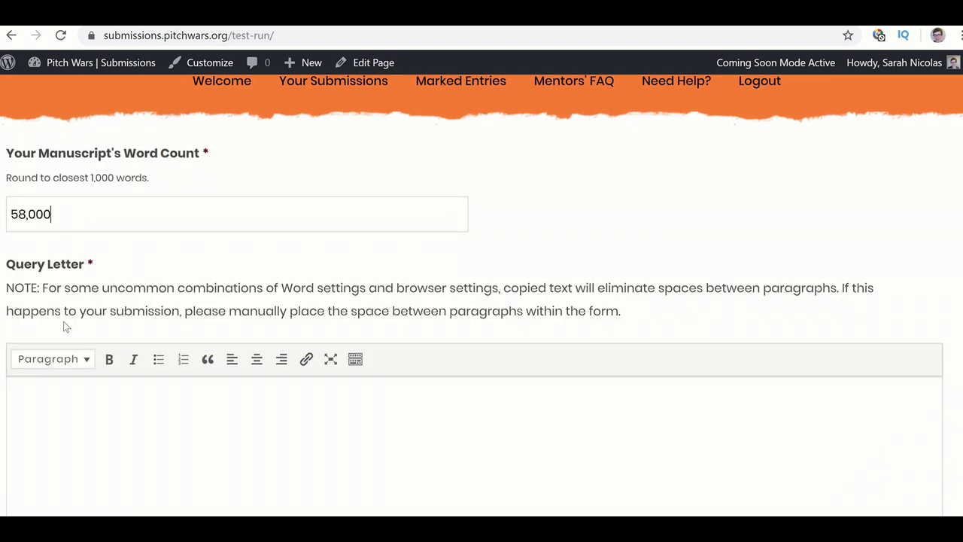
scroll(97, 264, "down", 1)
scroll(97, 265, "down", 1)
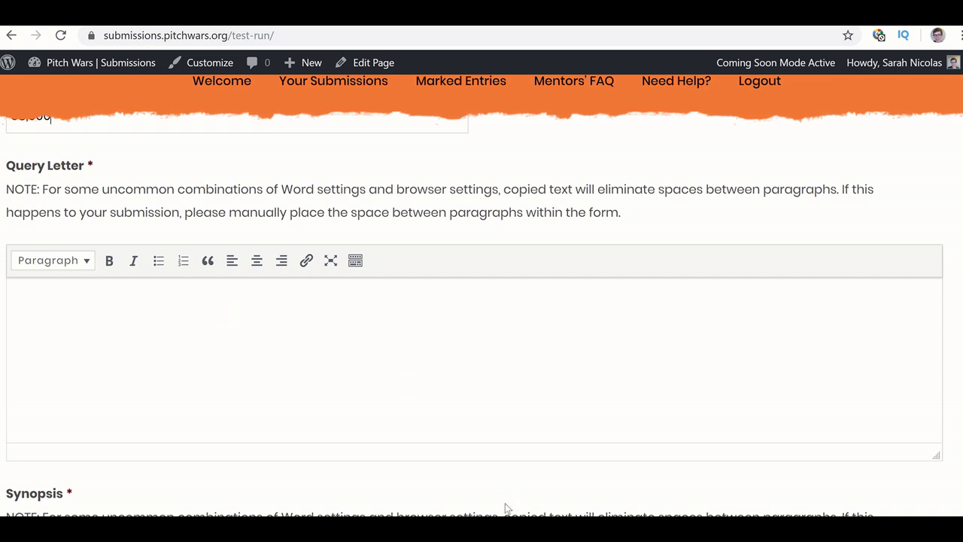
mouse_move(544, 531)
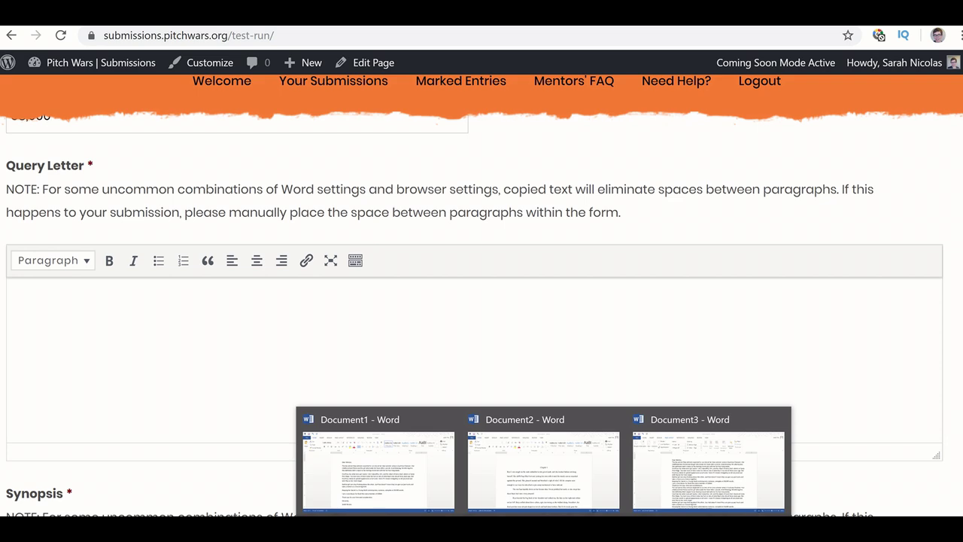
left_click(378, 463)
key("ctrl+a")
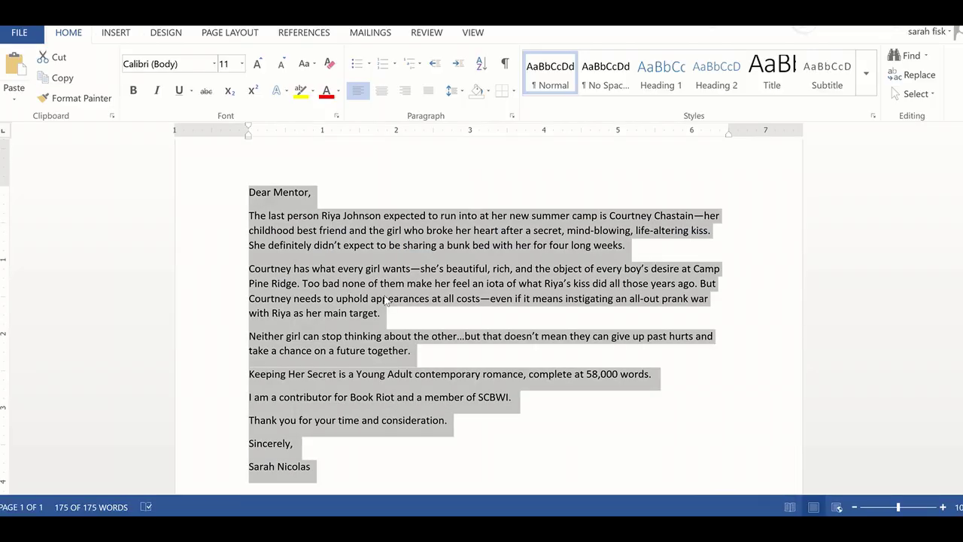
left_click(385, 299)
key("ctrl+a")
left_click(543, 527)
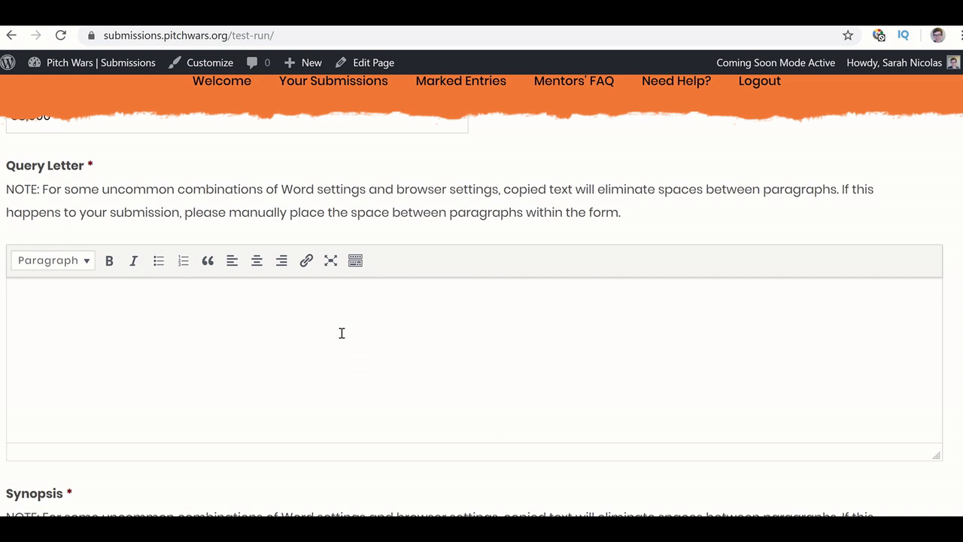
left_click(544, 526)
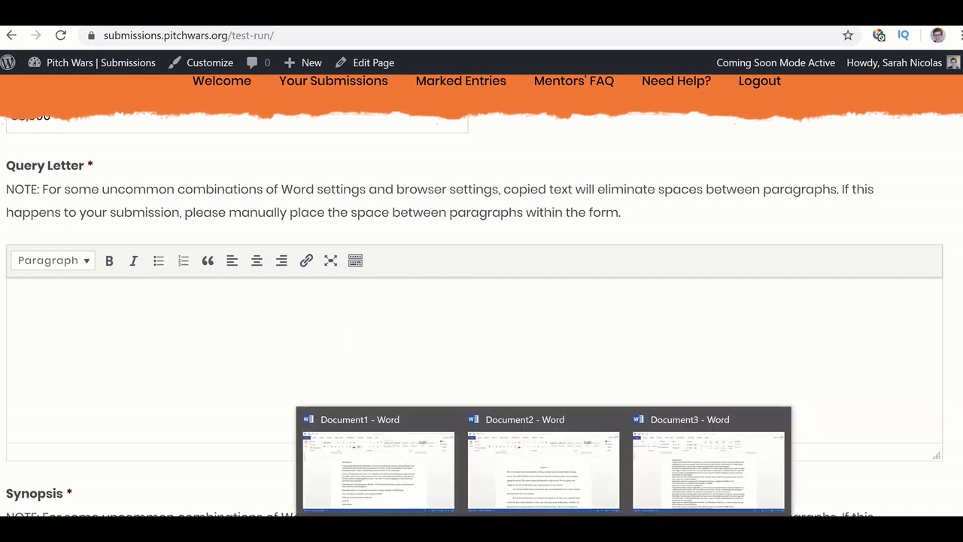
left_click(393, 465)
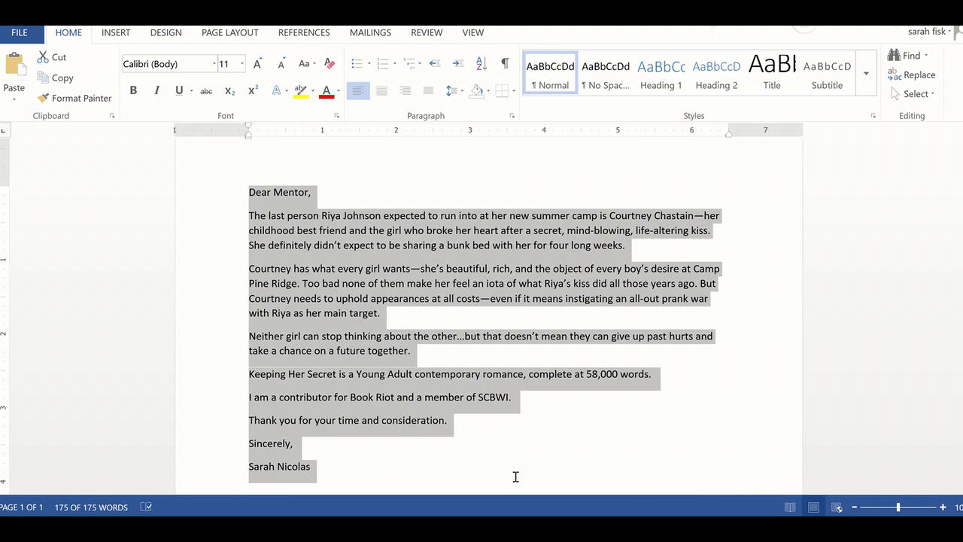
left_click(543, 527)
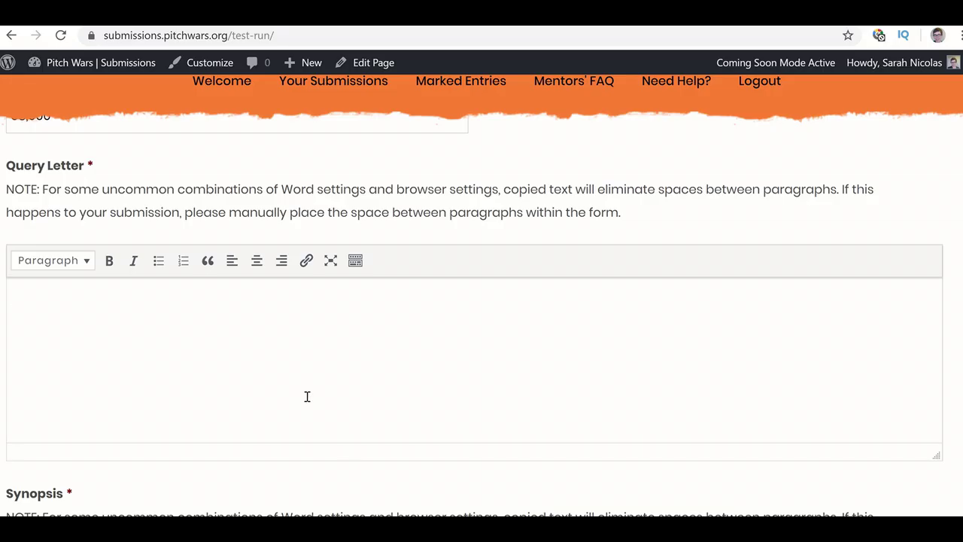
left_click(307, 397)
key("ctrl+v")
scroll(307, 396, "up", 3)
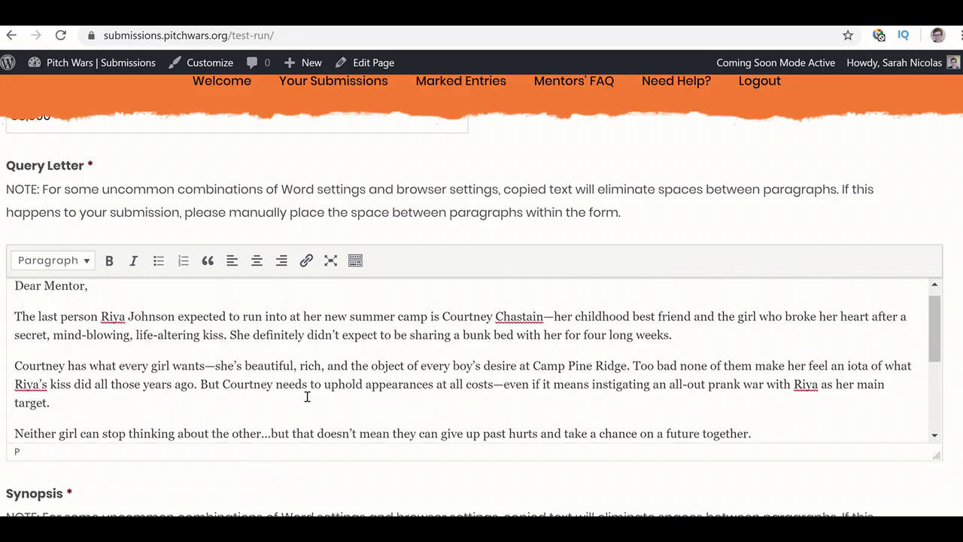
scroll(307, 397, "down", 1)
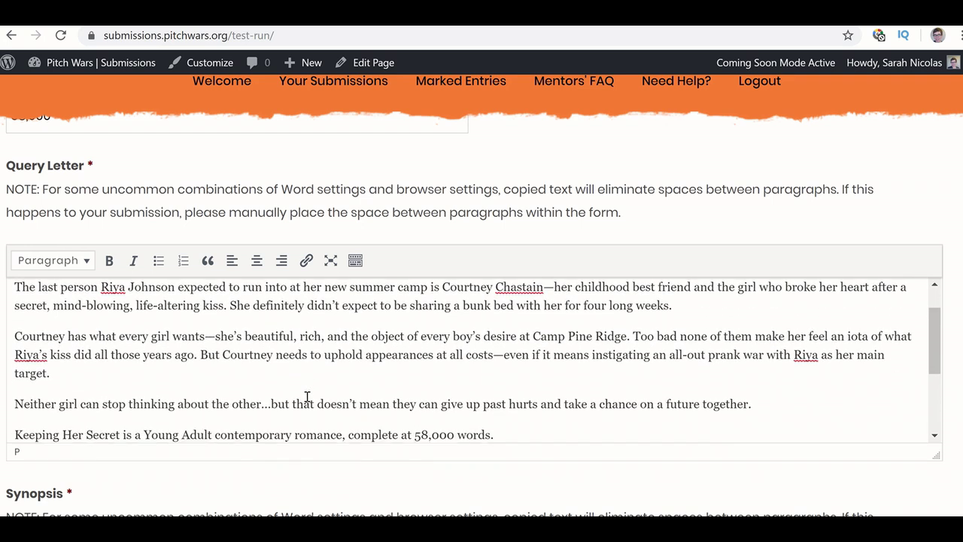
scroll(307, 397, "up", 1)
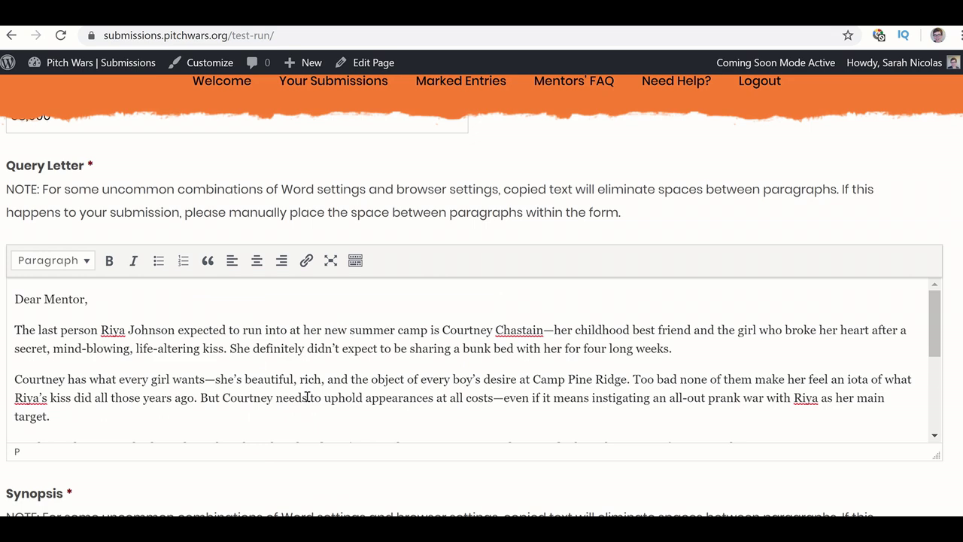
scroll(307, 397, "down", 4)
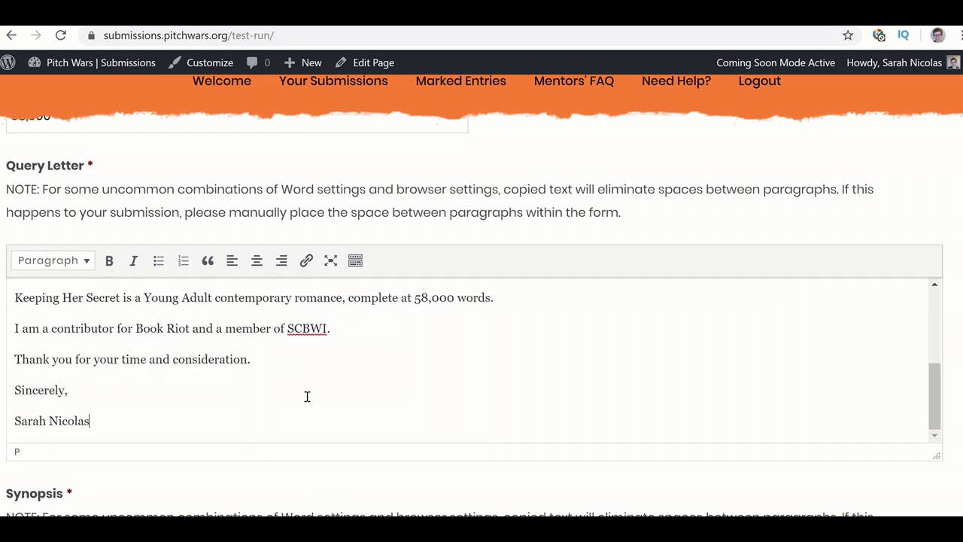
scroll(307, 396, "up", 6)
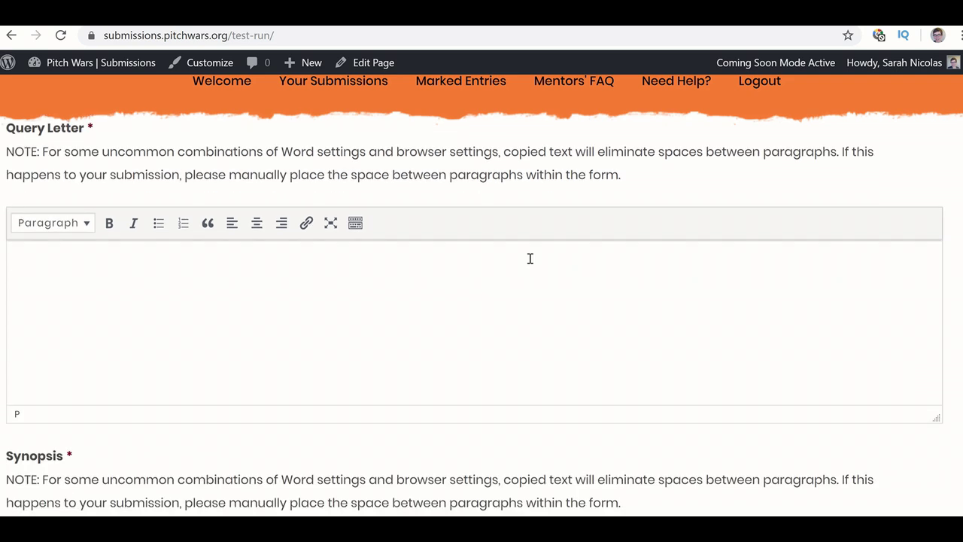
- Paste the plain-text query letter from Notepad into the empty Query Letter box
key("alt+Tab")
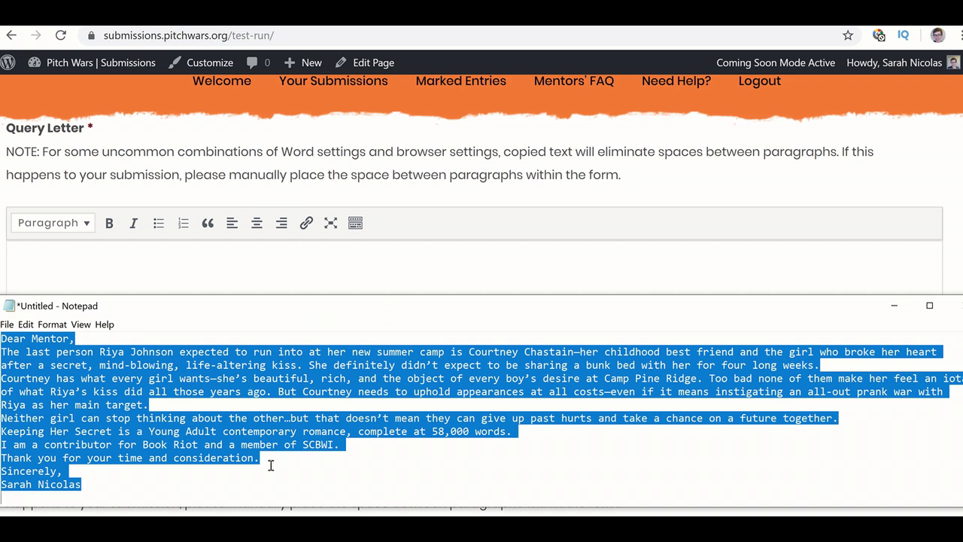
left_click(289, 258)
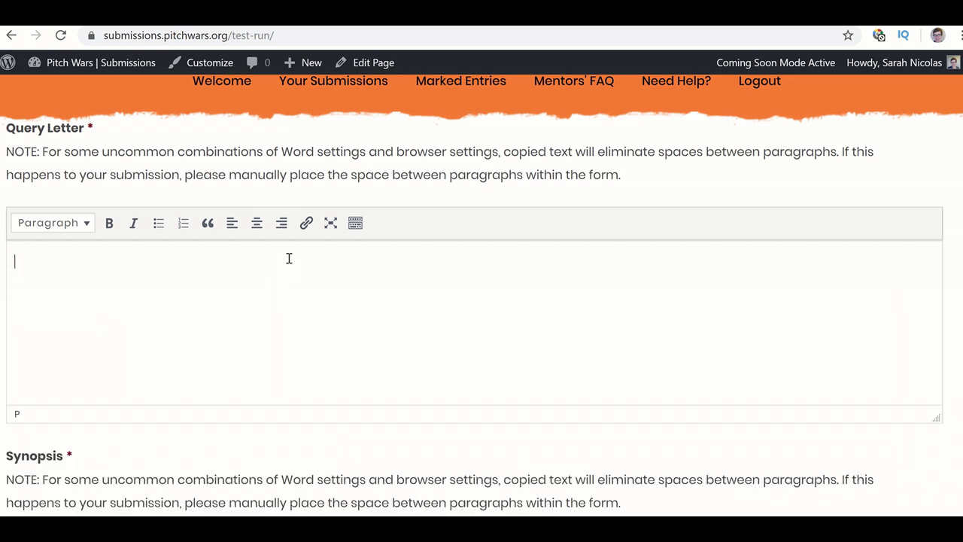
key("ctrl+v")
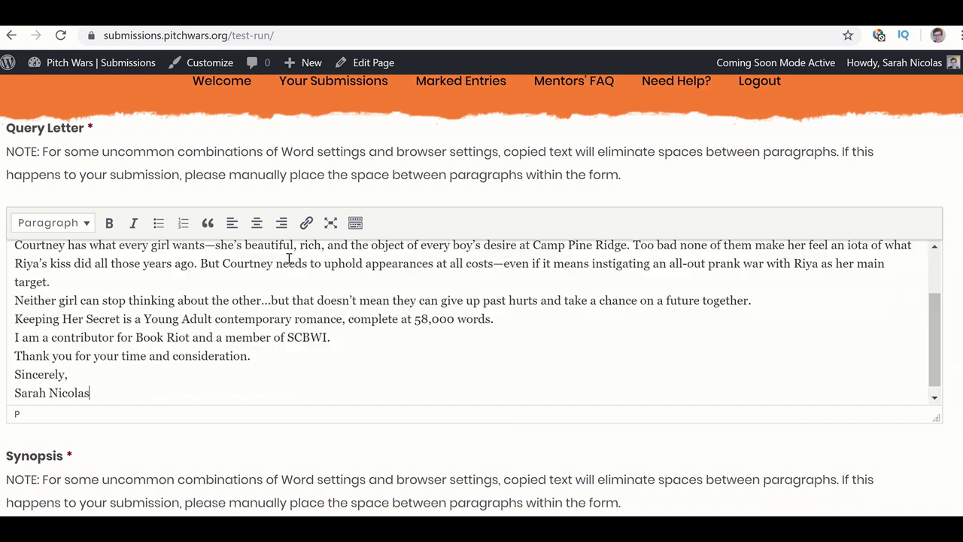
scroll(288, 259, "up", 2)
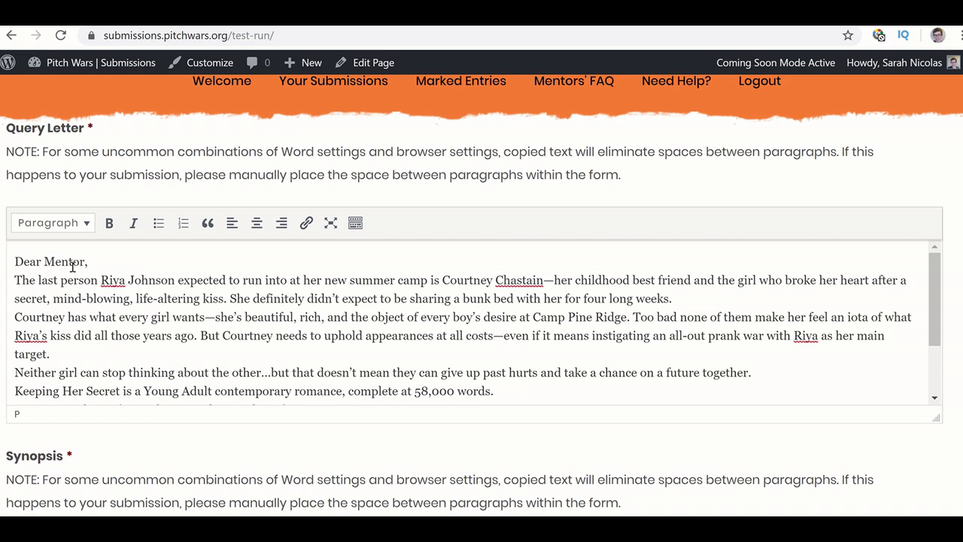
- Add blank-line breaks after the greeting and before the Courtney and Neither paragraphs
left_click(14, 281)
key("BackSpace")
key("Return")
key("Down")
key("Down")
key("Up")
key("Down")
key("BackSpace")
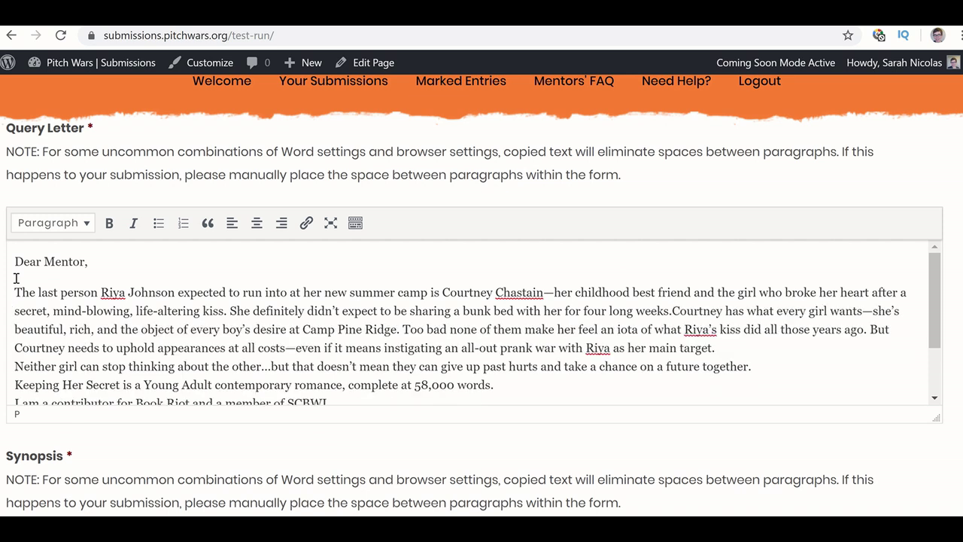
key("Return")
key("Down")
- Space out the Keeping Her Secret, contributor, Thank you and Sincerely paragraphs
key("Down")
key("BackSpace")
key("Return")
key("Down")
key("Down")
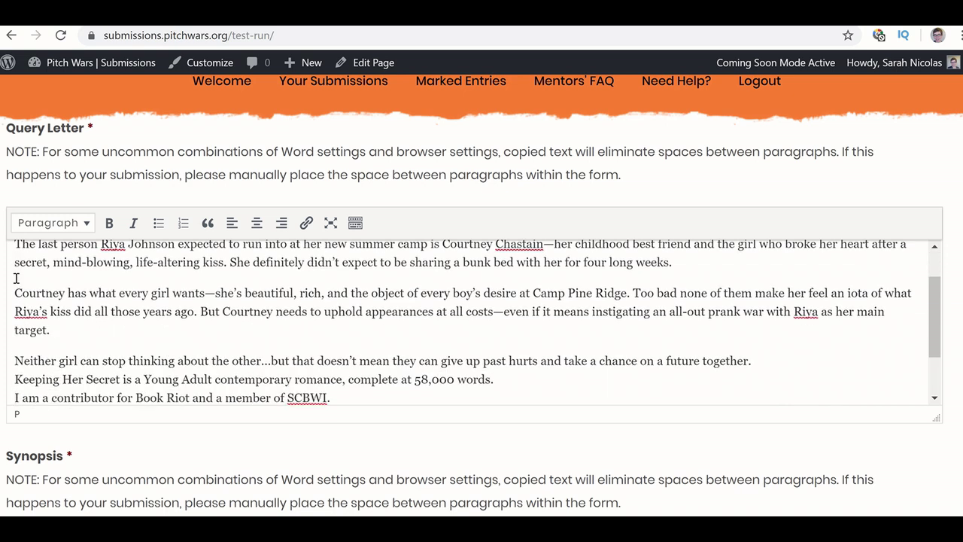
key("Up")
key("Return")
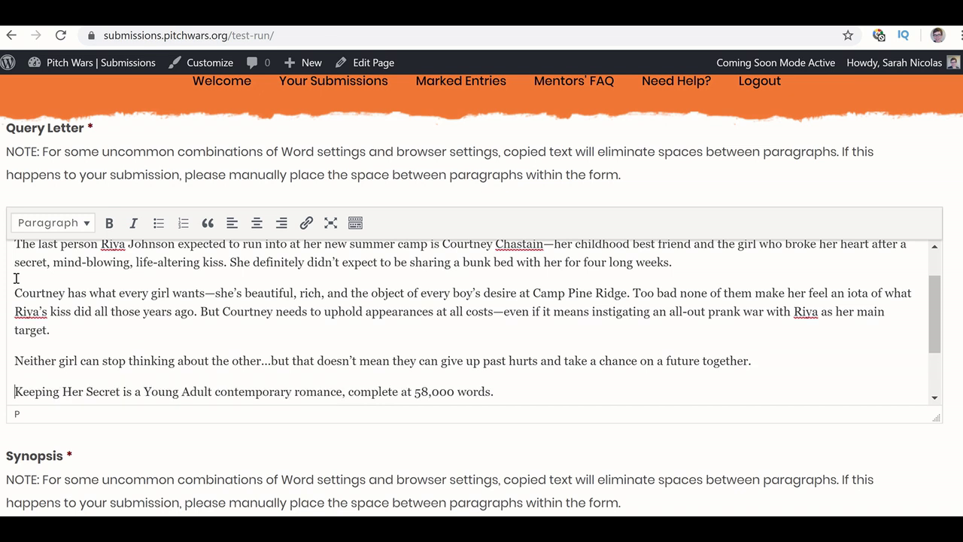
key("Down")
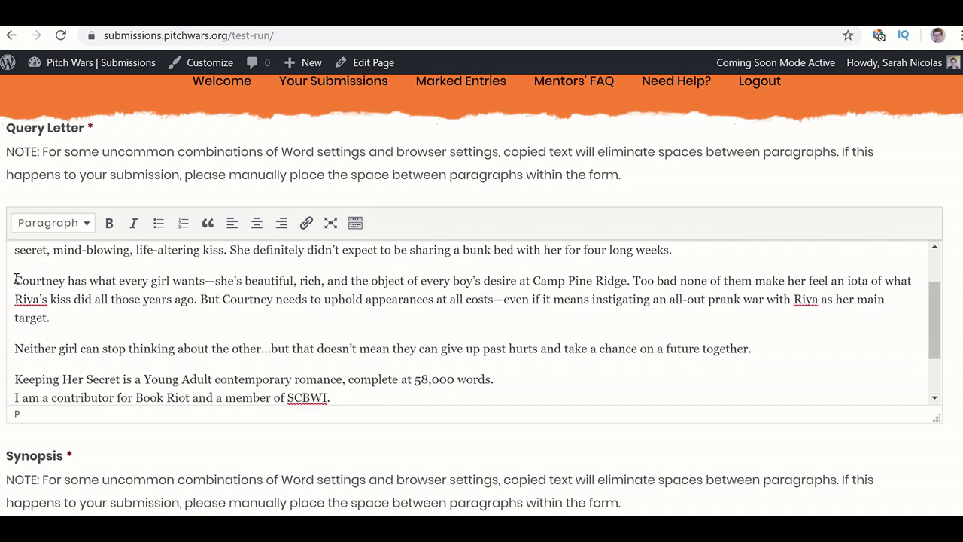
key("Return")
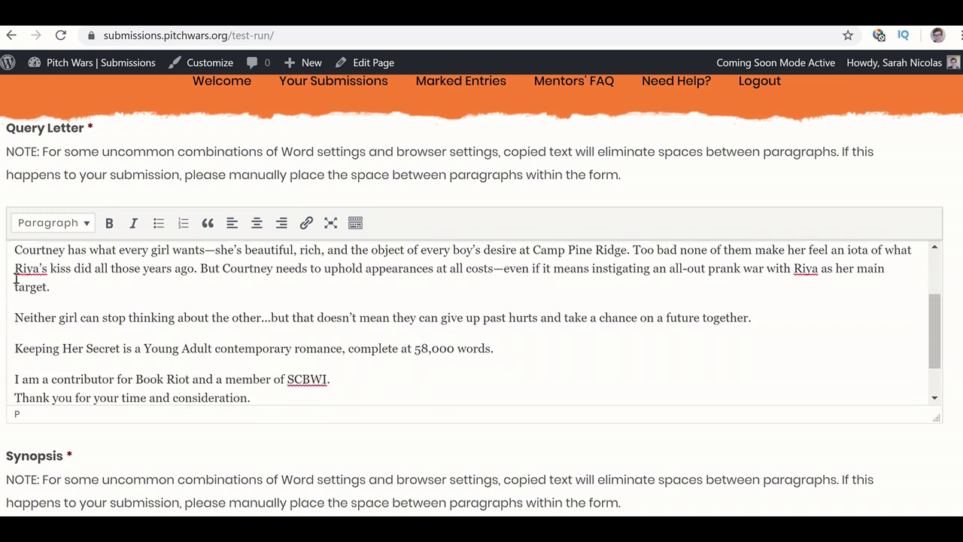
key("BackSpace")
key("Return")
key("Down")
key("BackSpace")
key("Return")
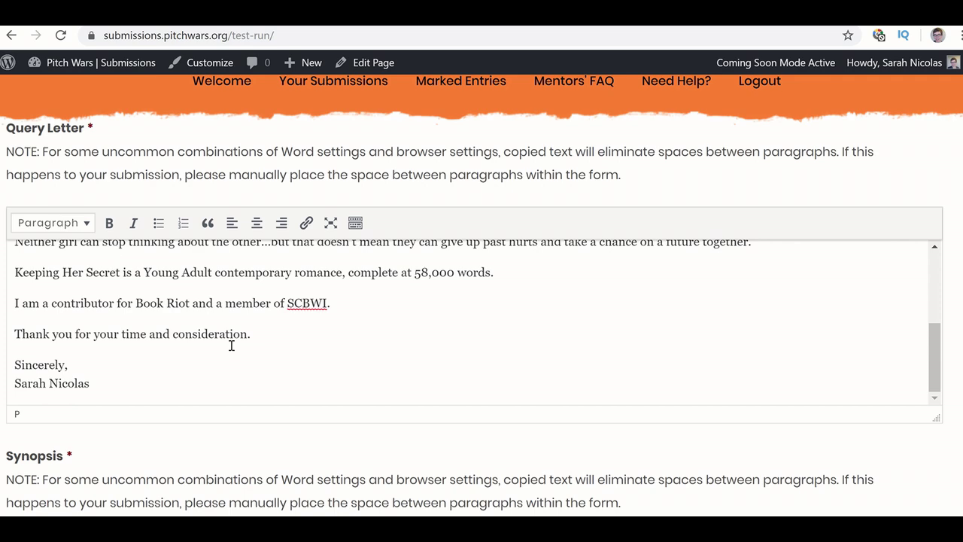
scroll(185, 257, "up", 5)
- Scroll to the Synopsis field, then bring up the 592-word Document3 in Word
scroll(184, 257, "up", 2)
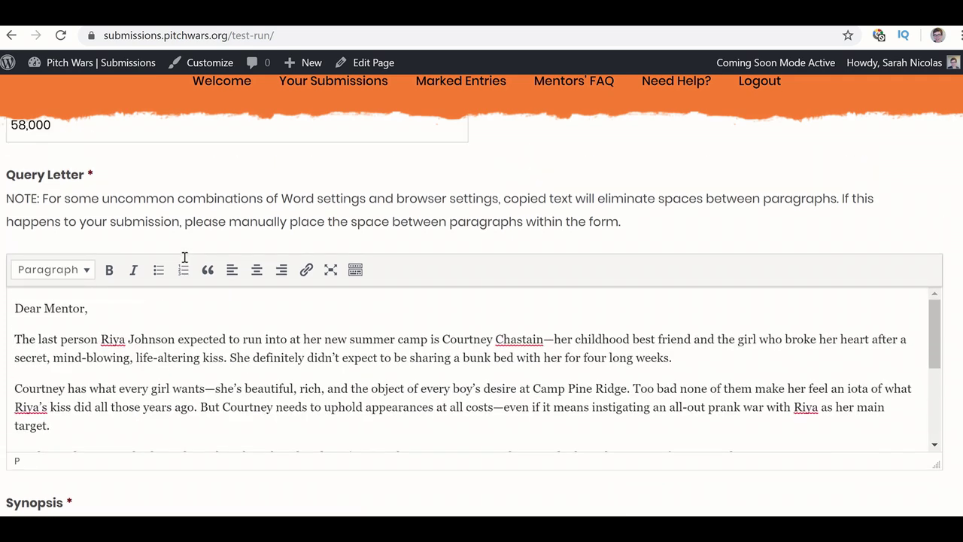
scroll(166, 416, "down", 1)
scroll(167, 420, "down", 6)
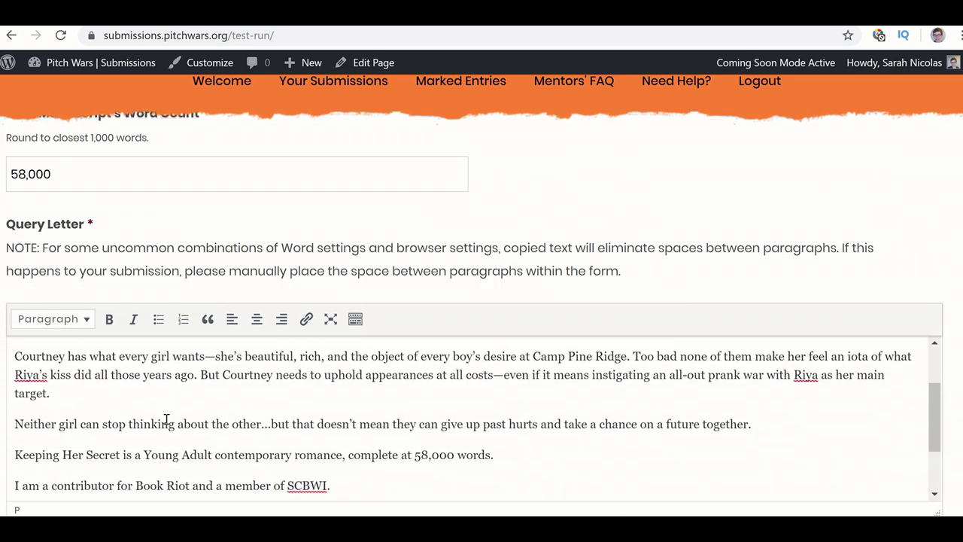
scroll(166, 418, "down", 3)
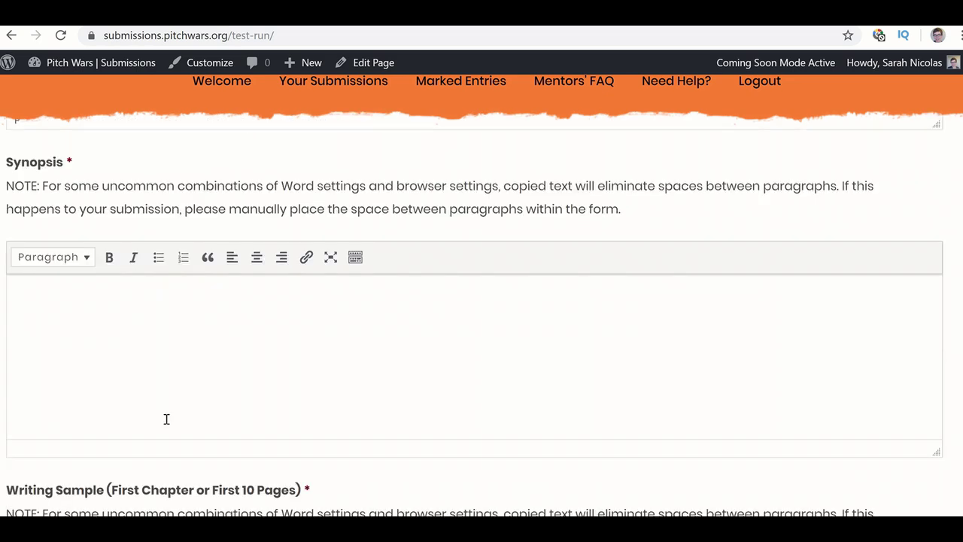
scroll(178, 293, "up", 1)
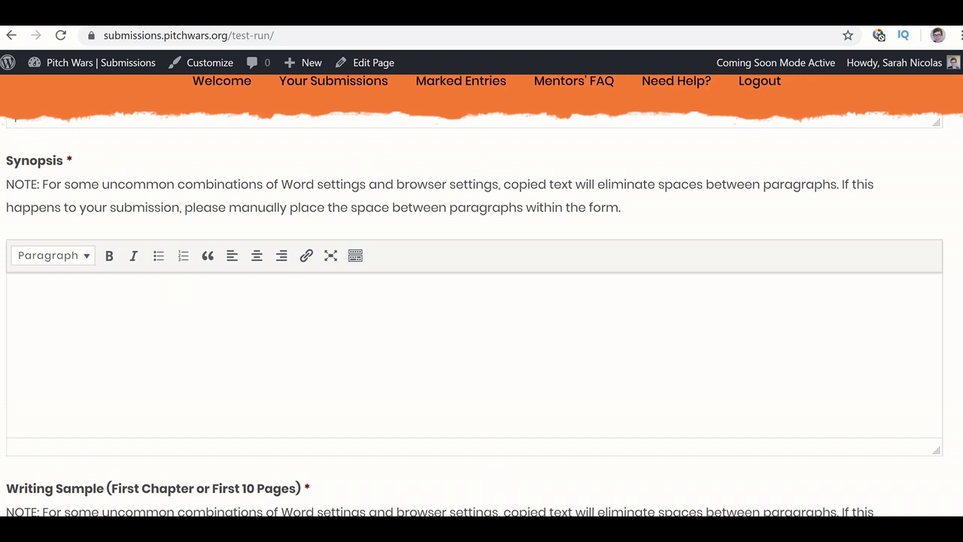
mouse_move(544, 526)
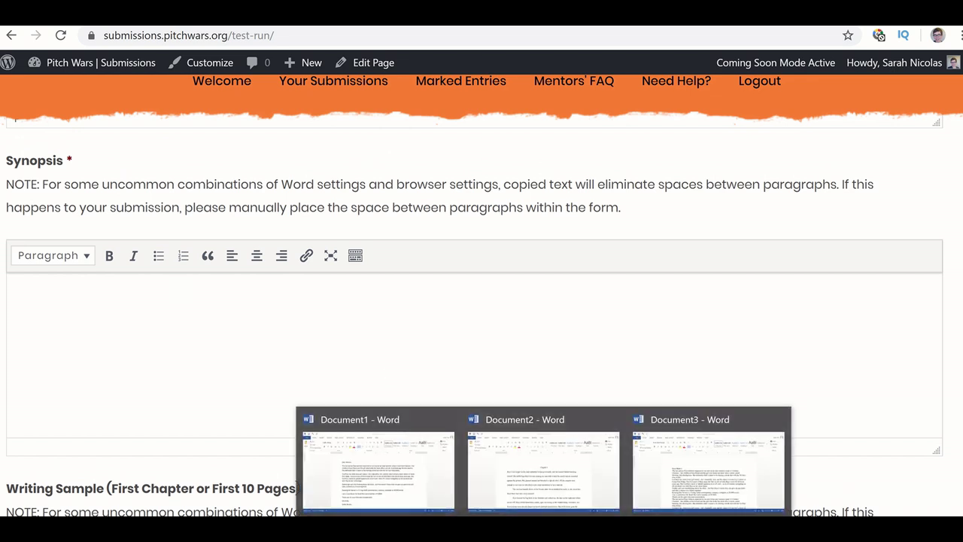
left_click(712, 465)
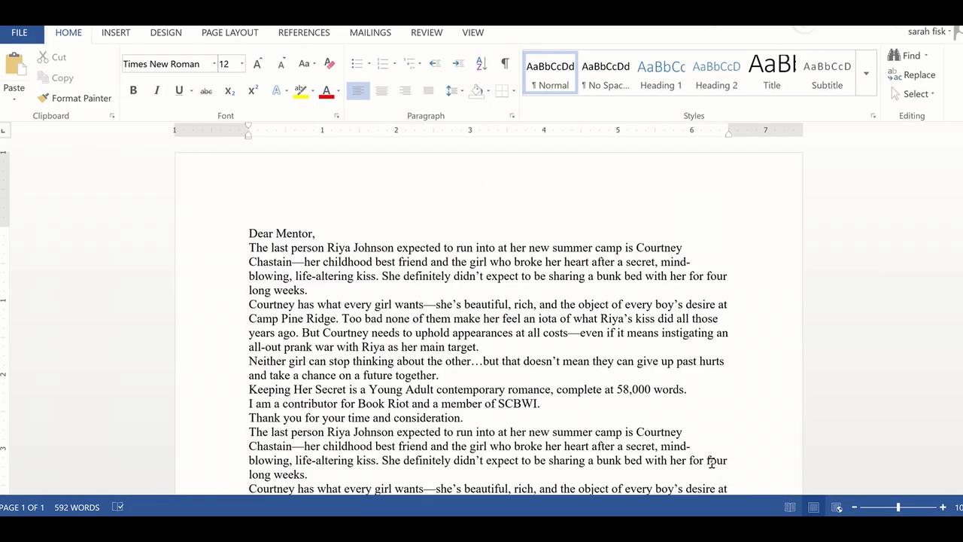
scroll(429, 249, "down", 10)
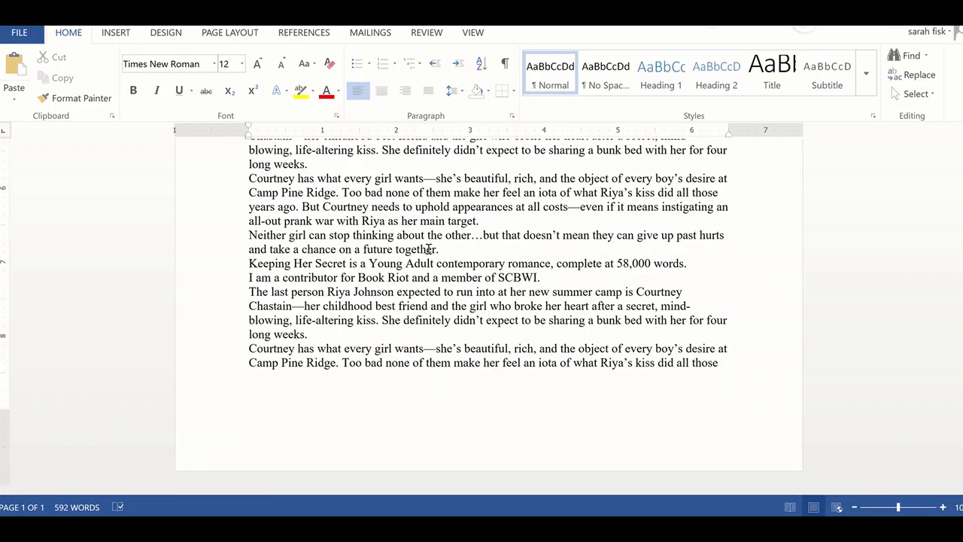
scroll(429, 248, "up", 6)
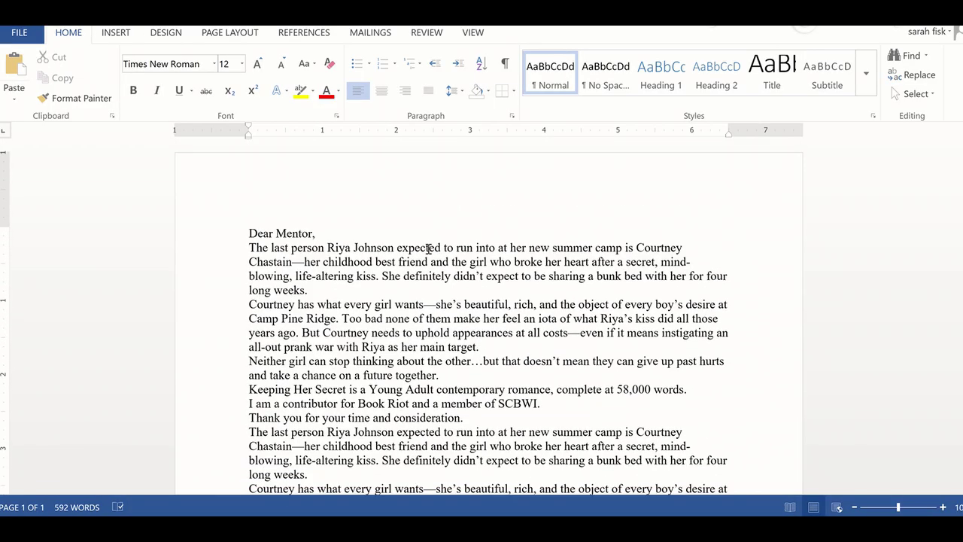
scroll(429, 248, "down", 3)
scroll(429, 248, "up", 3)
scroll(429, 248, "down", 4)
scroll(429, 249, "down", 5)
scroll(429, 248, "up", 10)
- Select all of Document3 and confirm its Paragraph spacing settings
key("ctrl+a")
right_click(404, 367)
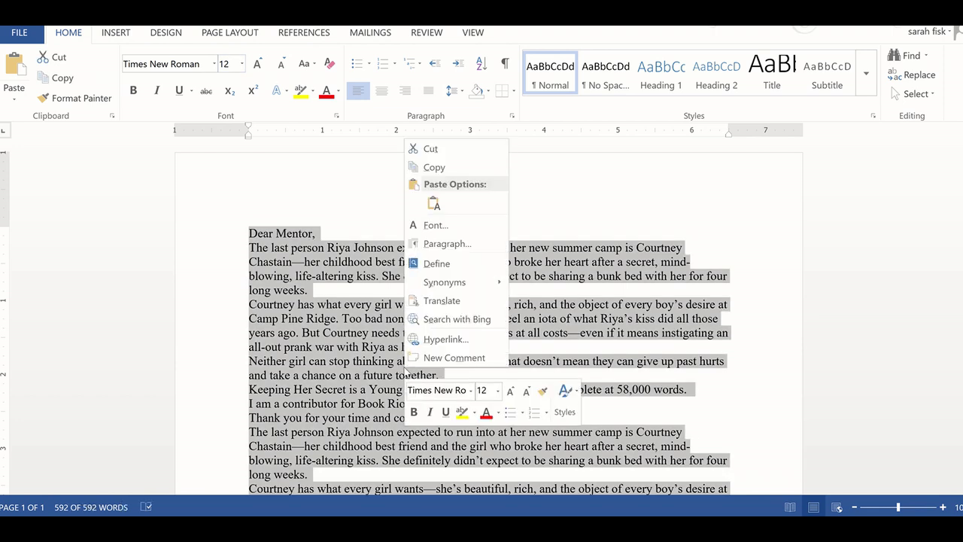
left_click(448, 244)
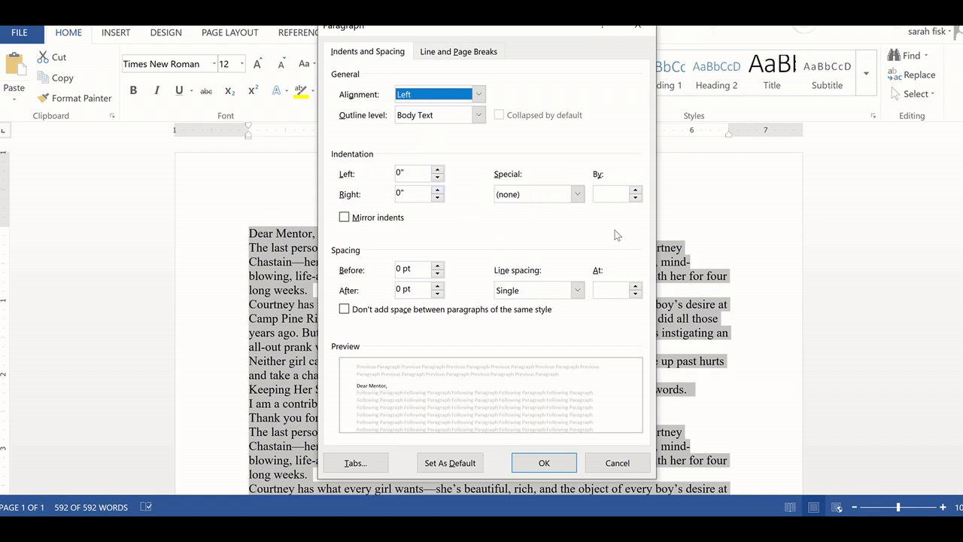
left_click(543, 464)
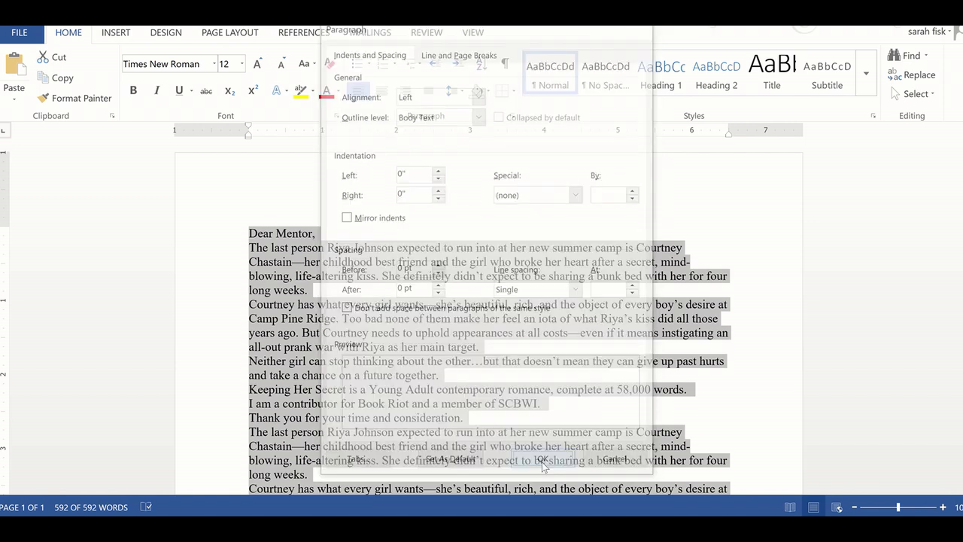
- View the Page Layout margin presets and close them without changing the margins
left_click(125, 35)
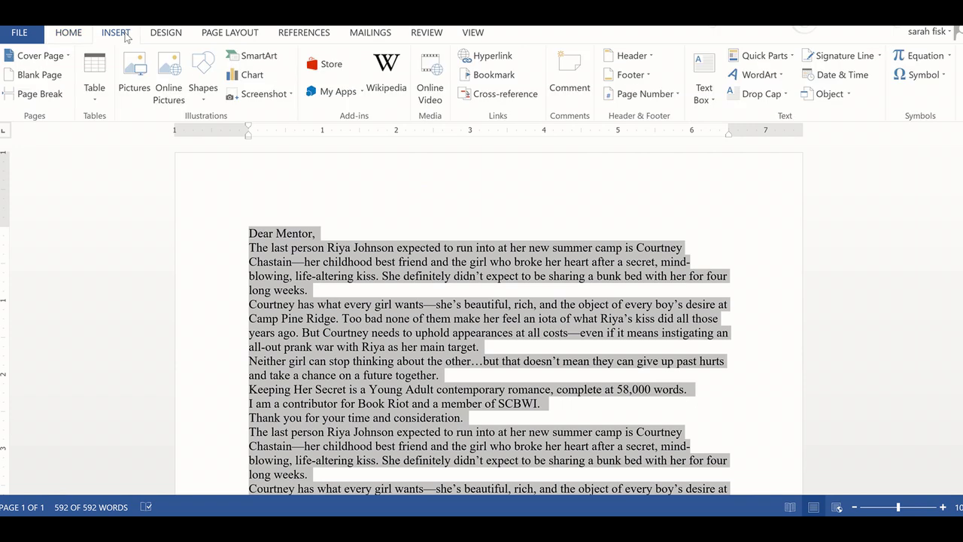
left_click(156, 34)
left_click(197, 38)
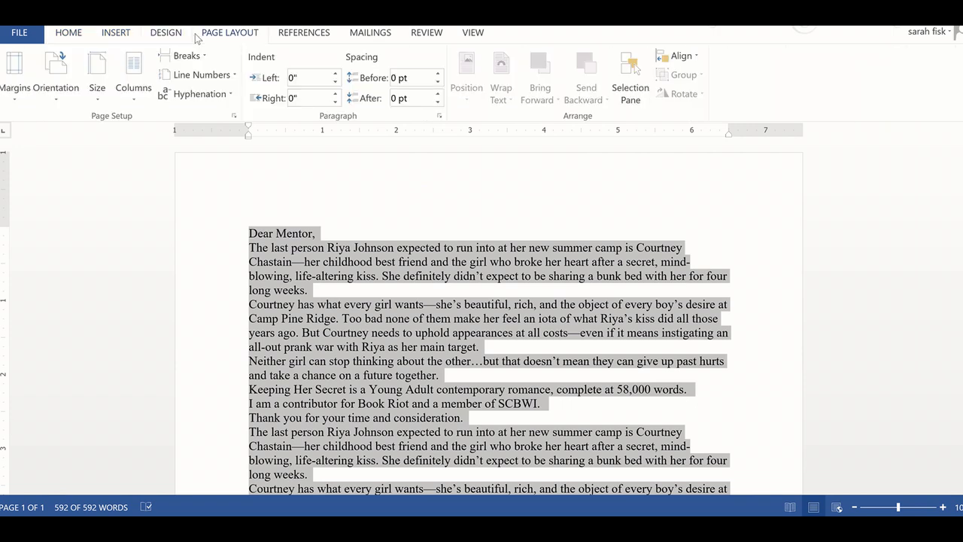
left_click(22, 81)
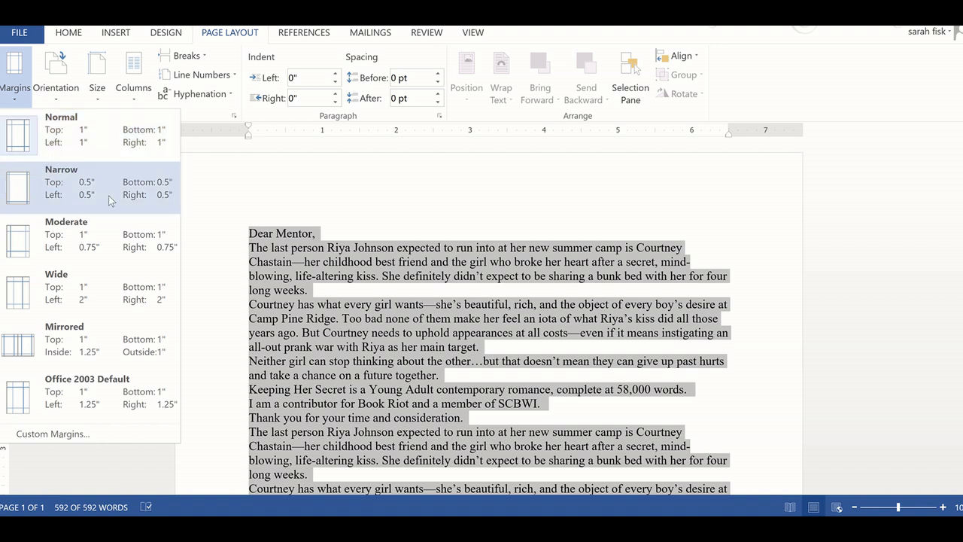
left_click(112, 150)
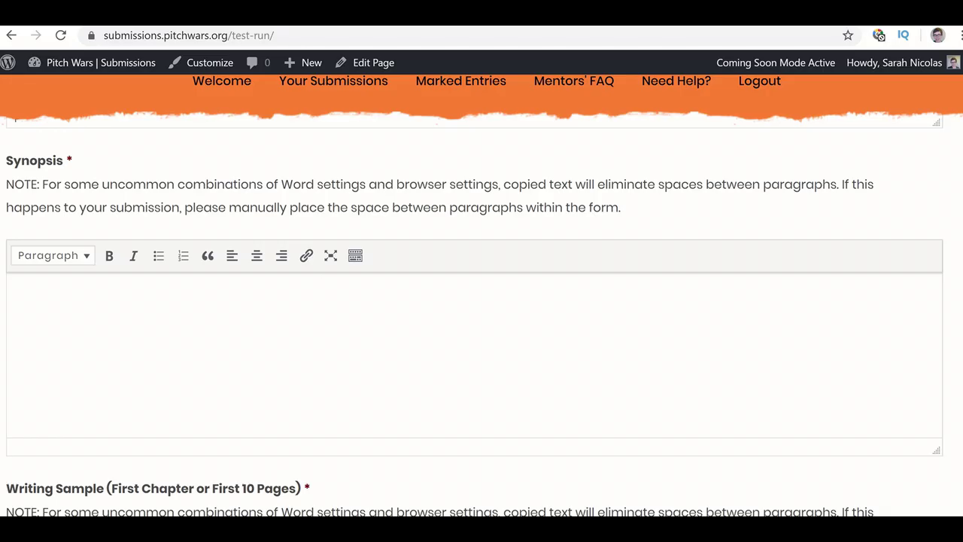
- Paste the copied letter text into the empty Synopsis field
left_click(336, 349)
key("ctrl+v")
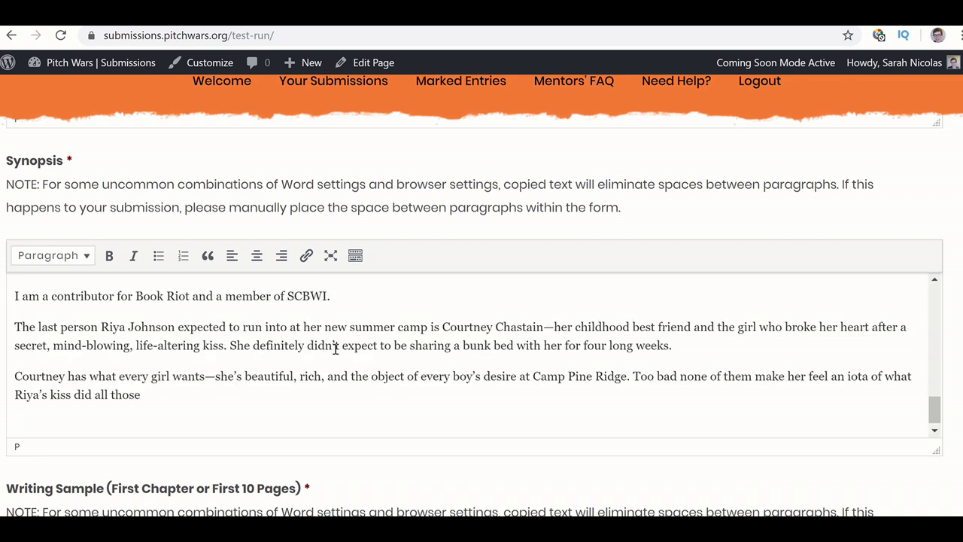
scroll(336, 349, "up", 4)
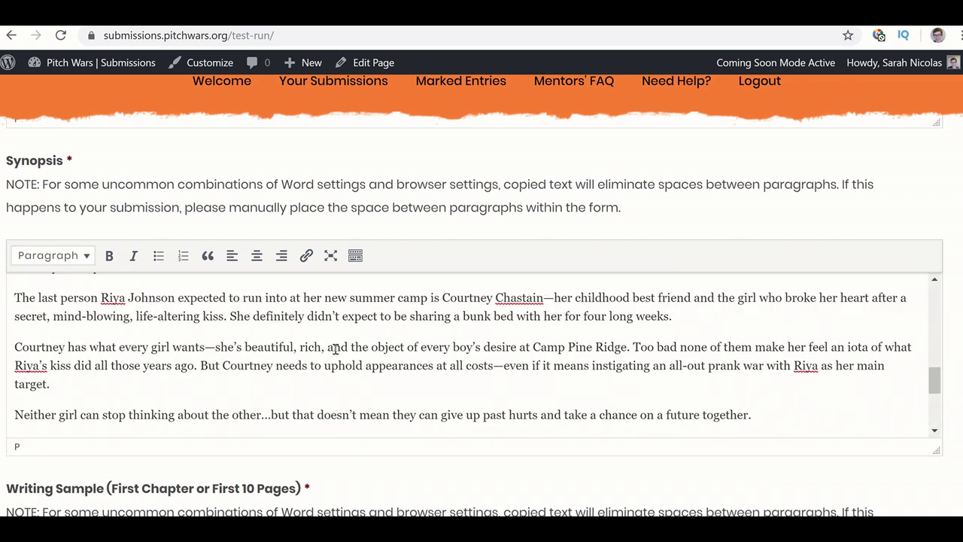
scroll(335, 349, "up", 3)
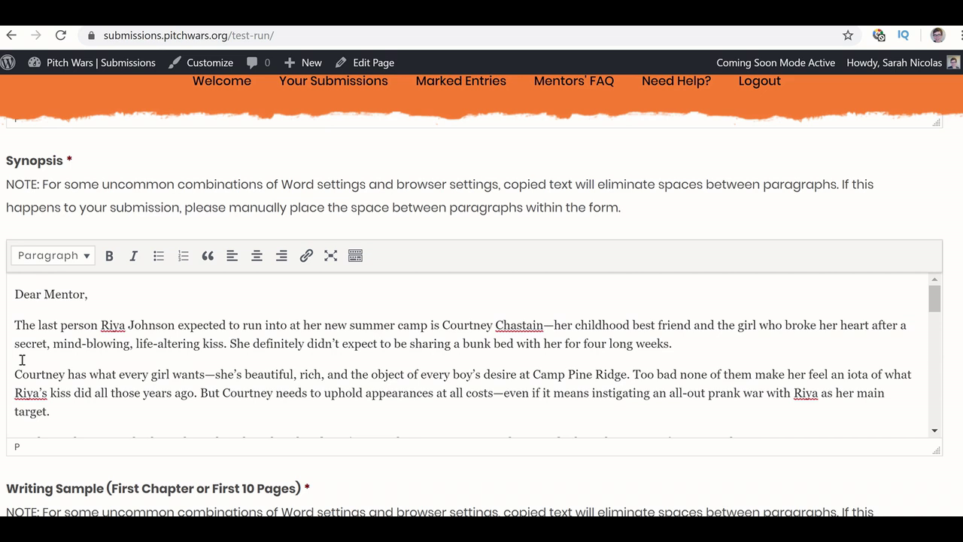
- Strip the Synopsis formatting through Notepad and replace the field's contents with the plain text
key("ctrl+a")
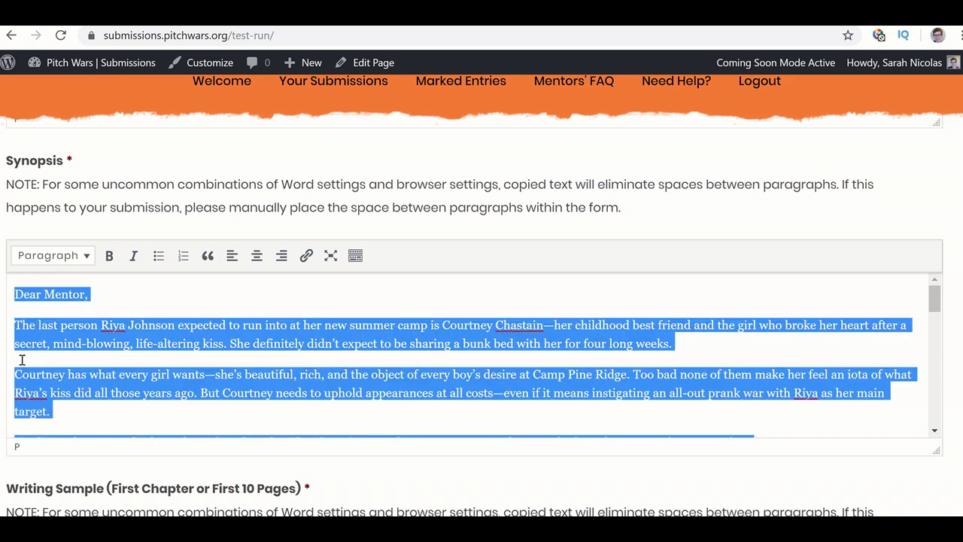
key("alt+Tab")
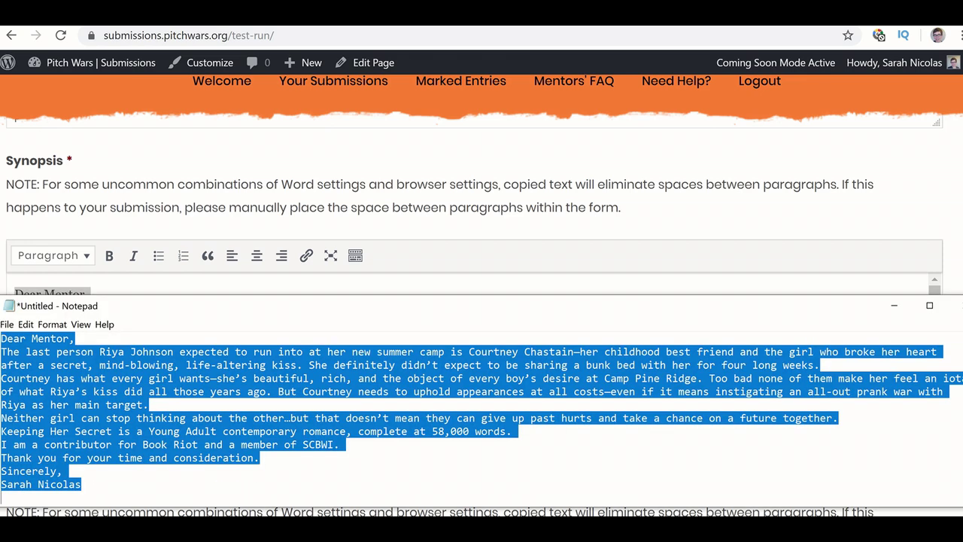
key("ctrl+v")
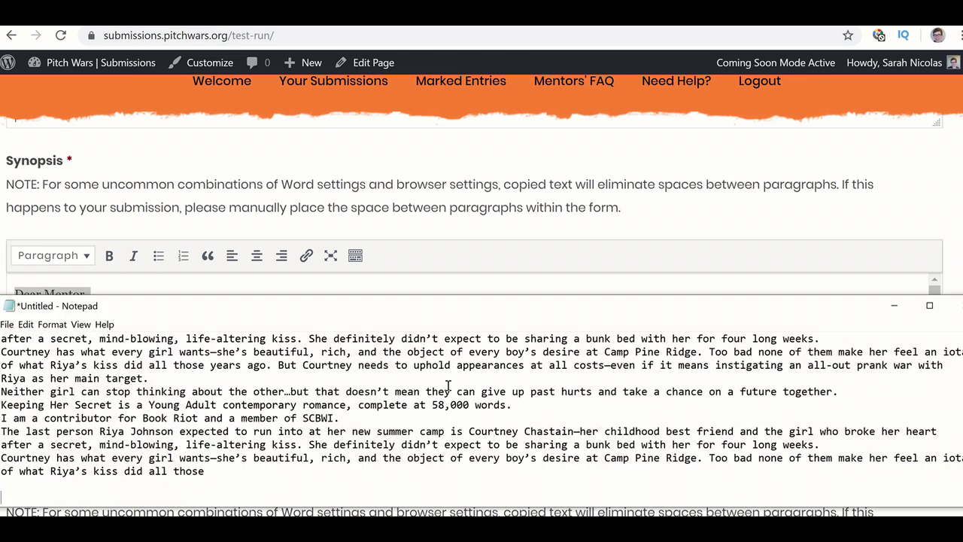
key("ctrl+a")
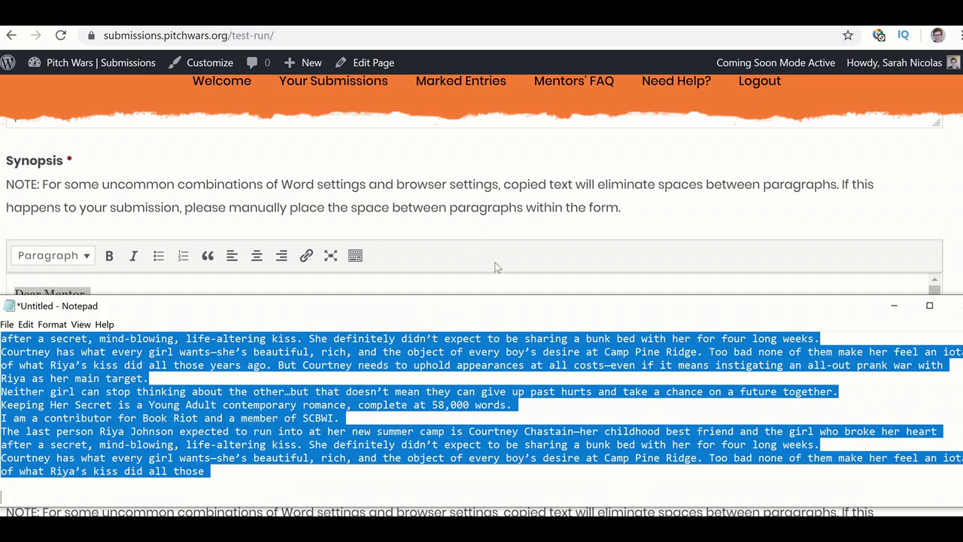
key("alt+Tab")
left_click(493, 289)
key("ctrl+a")
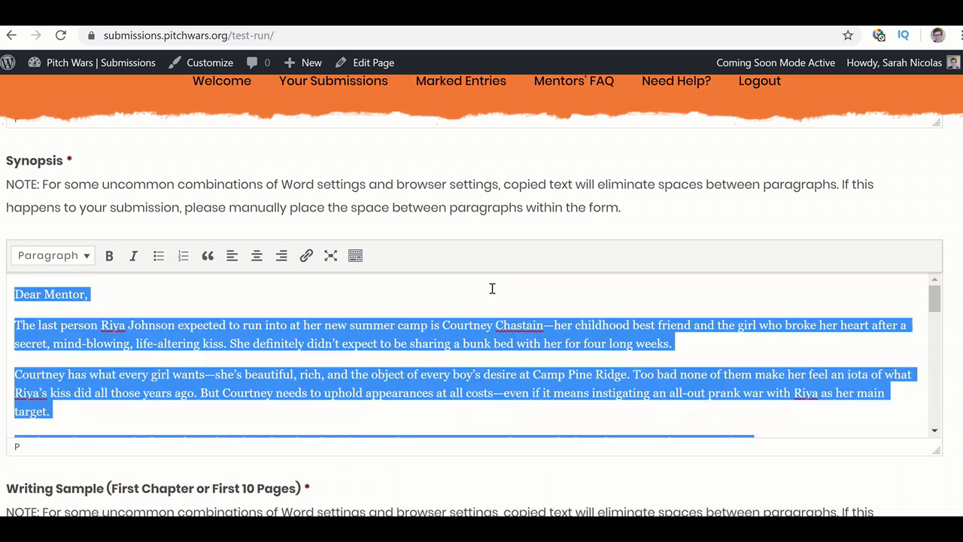
key("ctrl+v")
scroll(303, 325, "up", 3)
scroll(303, 325, "up", 2)
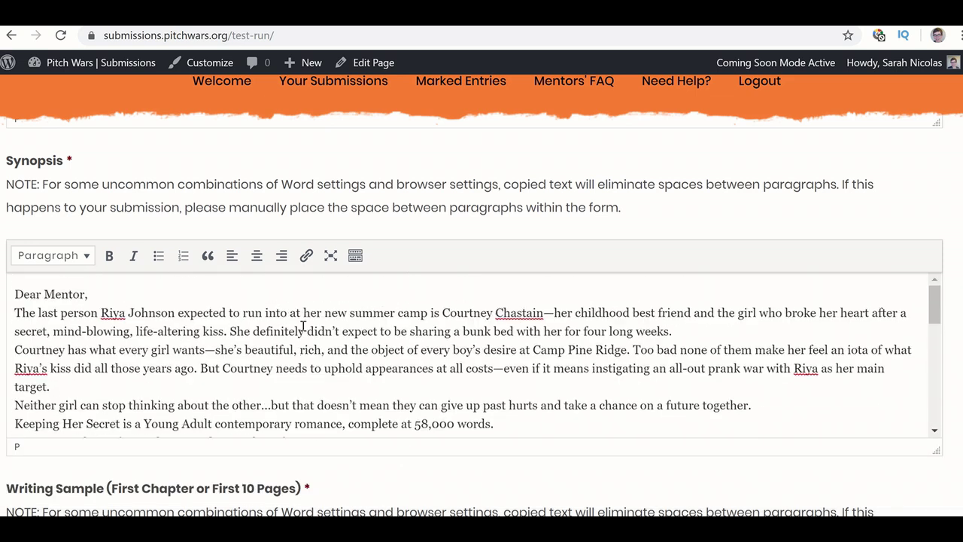
- Add blank-line spacing before the opening, Courtney and Neither girl synopsis paragraphs
left_click(12, 312)
key("BackSpace")
key("Return")
key("Down")
key("Down")
key("BackSpace")
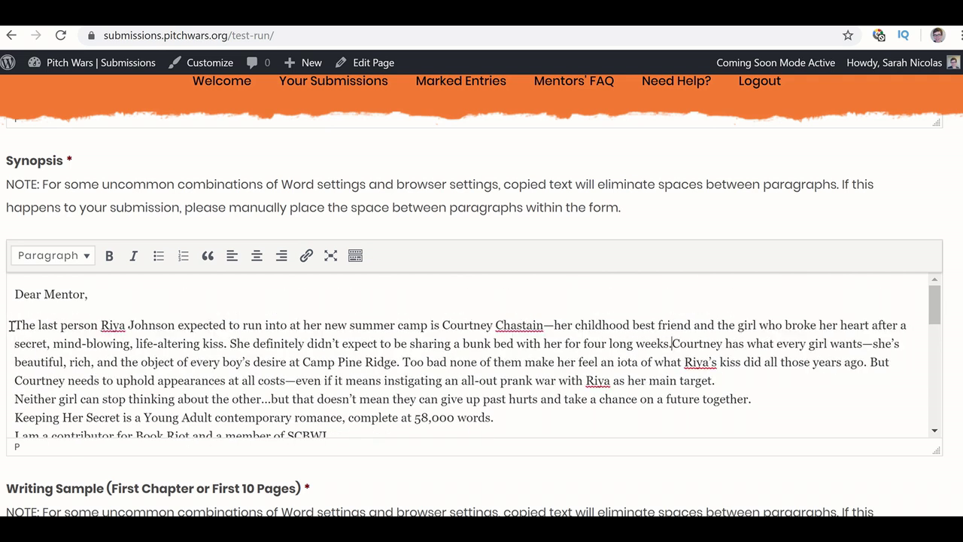
key("Return")
key("Down")
key("Down")
key("Down")
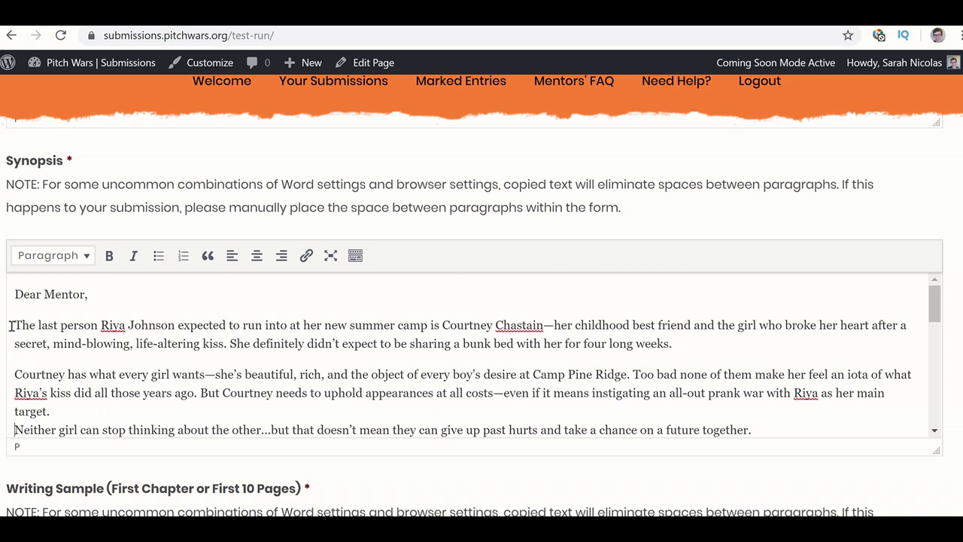
key("BackSpace")
key("Return")
key("Down")
key("Down")
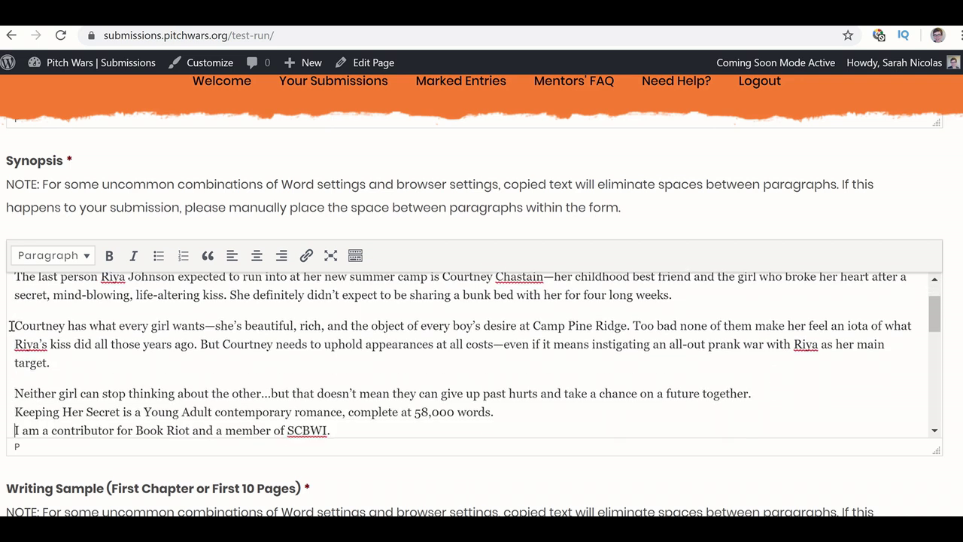
key("Up")
- Undo the Synopsis spacing edits and scroll down to the Writing Sample editor
scroll(11, 325, "up", 1)
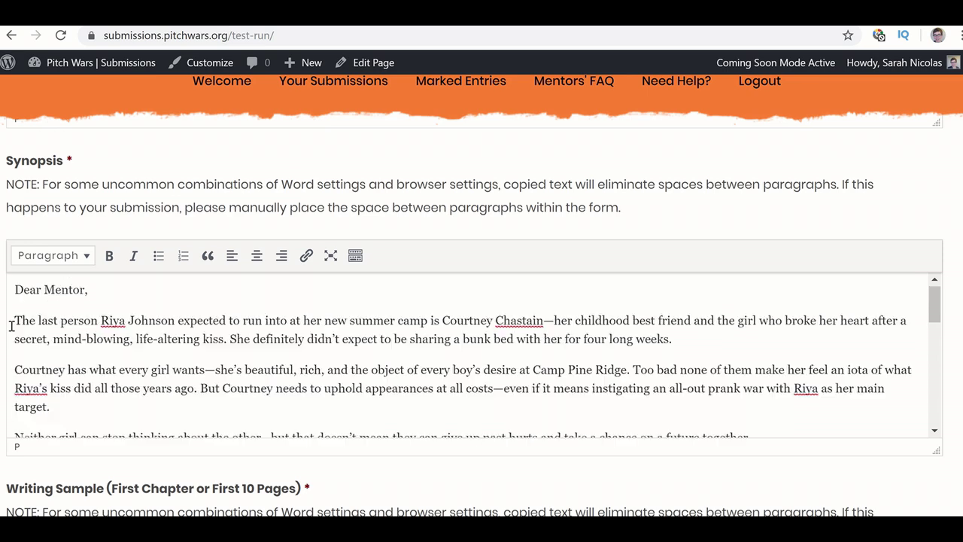
key("ctrl+z")
key("ctrl+z")
key("ctrl+z")
key("ctrl+z")
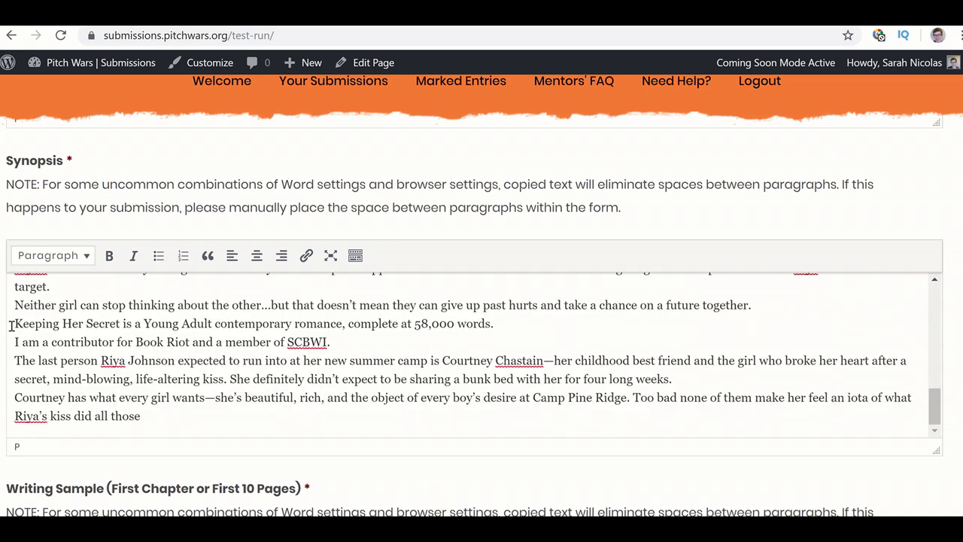
scroll(11, 325, "down", 5)
scroll(11, 325, "up", 2)
scroll(11, 325, "down", 1)
scroll(11, 325, "down", 1)
scroll(12, 325, "up", 4)
scroll(81, 394, "up", 1)
scroll(83, 395, "up", 1)
scroll(82, 394, "down", 5)
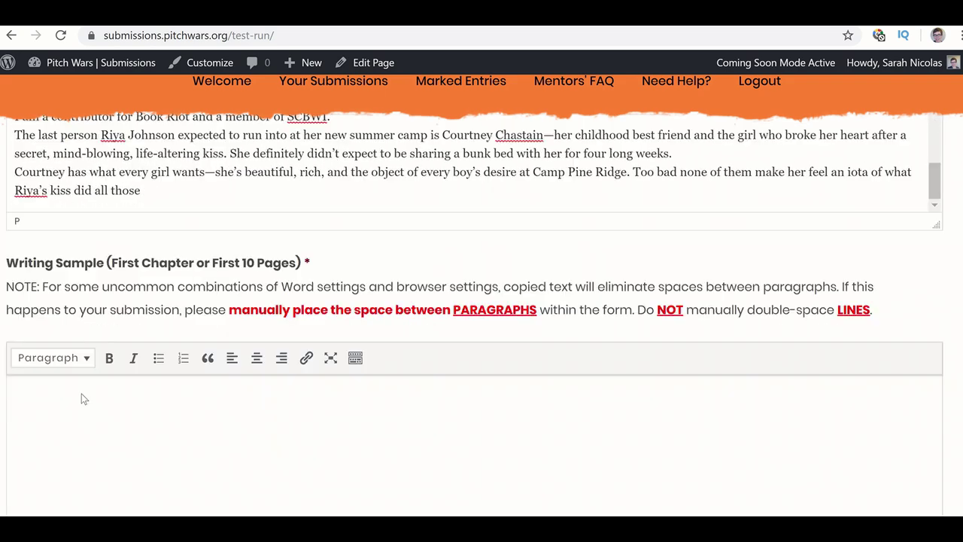
- Copy the whole 2,890-word Chapter 1 text from Document2 in Word for the Writing Sample field
scroll(81, 394, "down", 2)
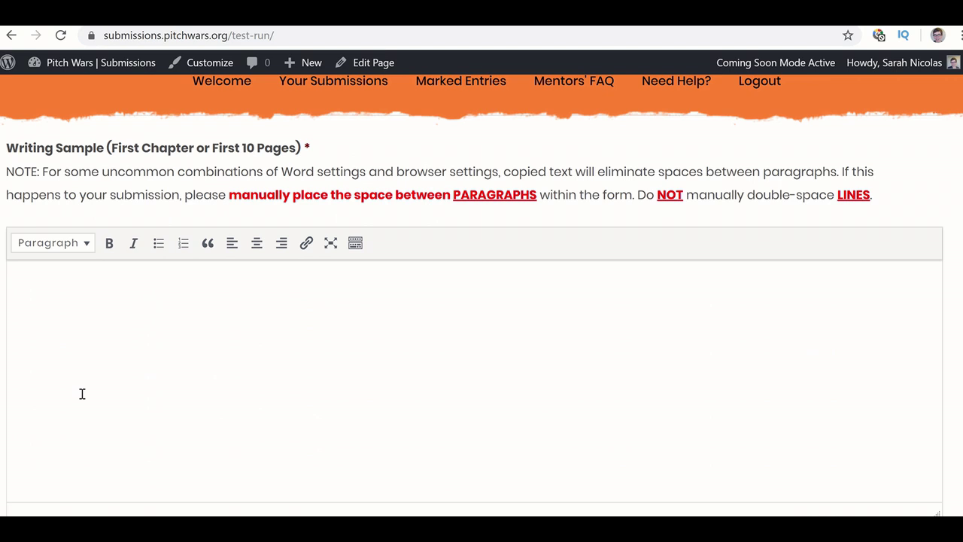
scroll(82, 394, "down", 1)
scroll(82, 394, "down", 1)
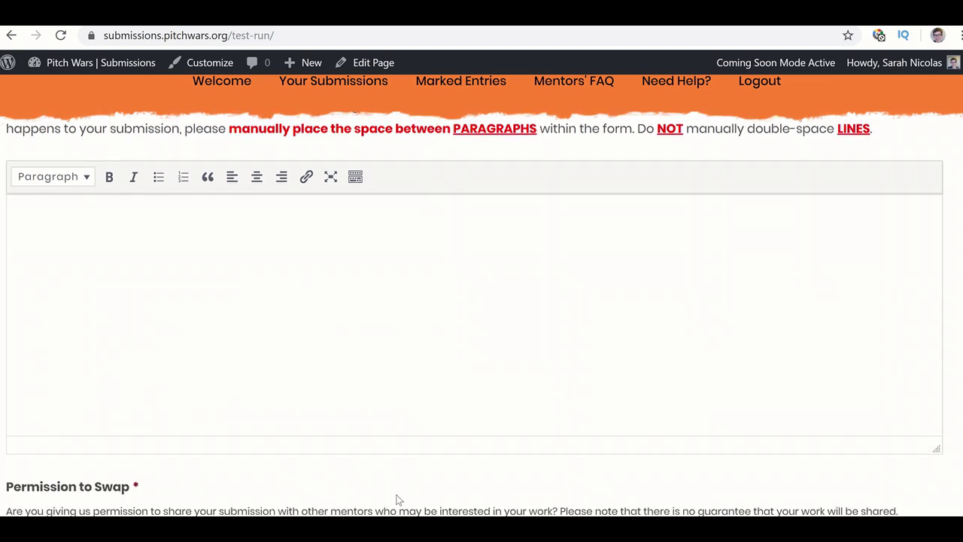
mouse_move(544, 529)
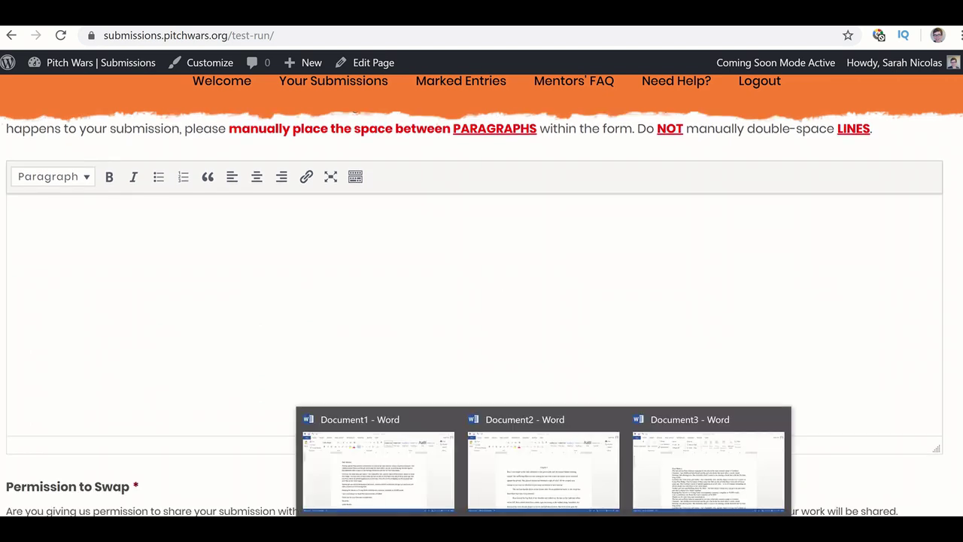
left_click(504, 281)
scroll(504, 282, "up", 2)
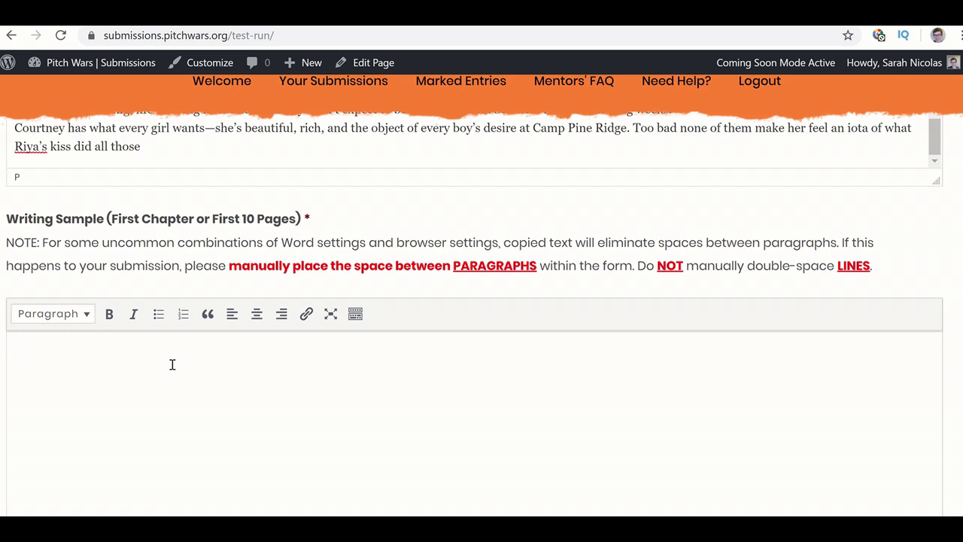
left_click(181, 367)
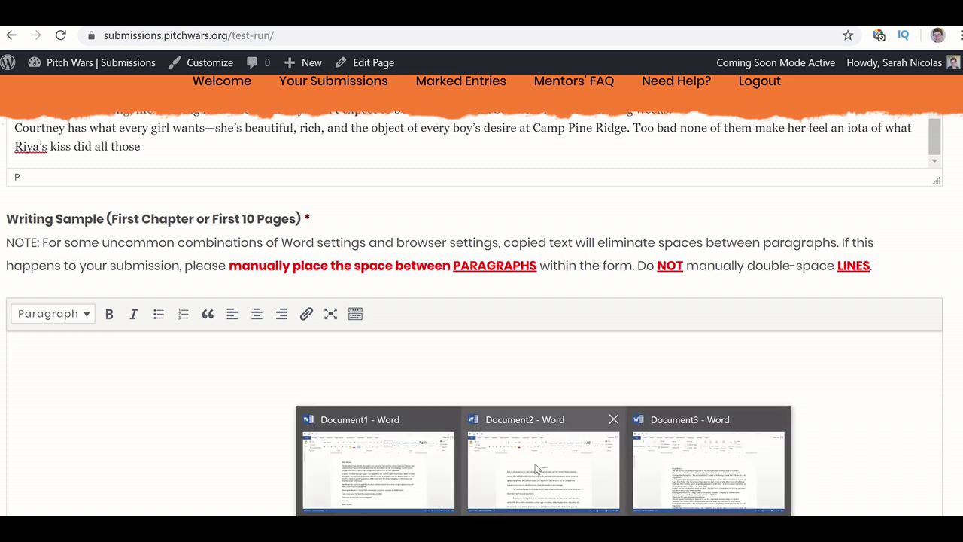
left_click(537, 469)
left_click(467, 286)
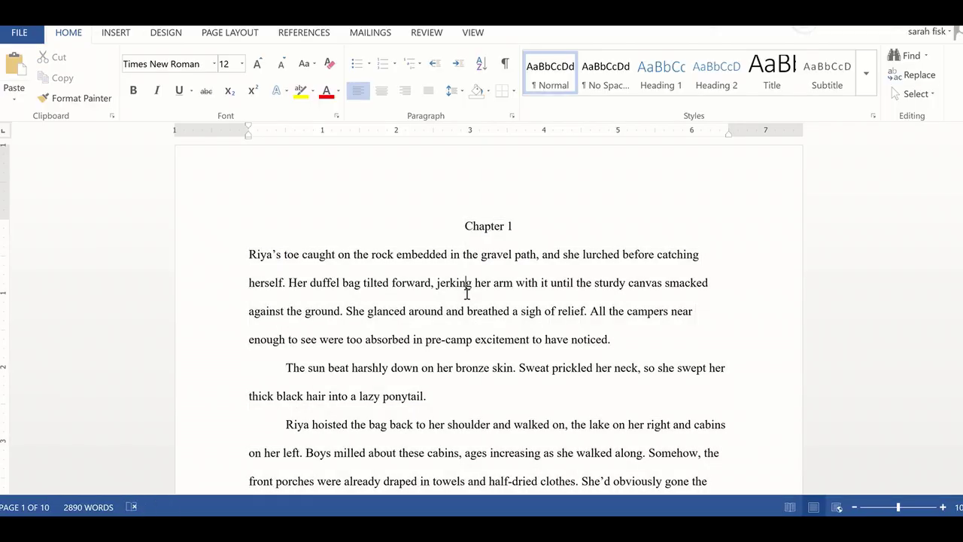
key("ctrl+a")
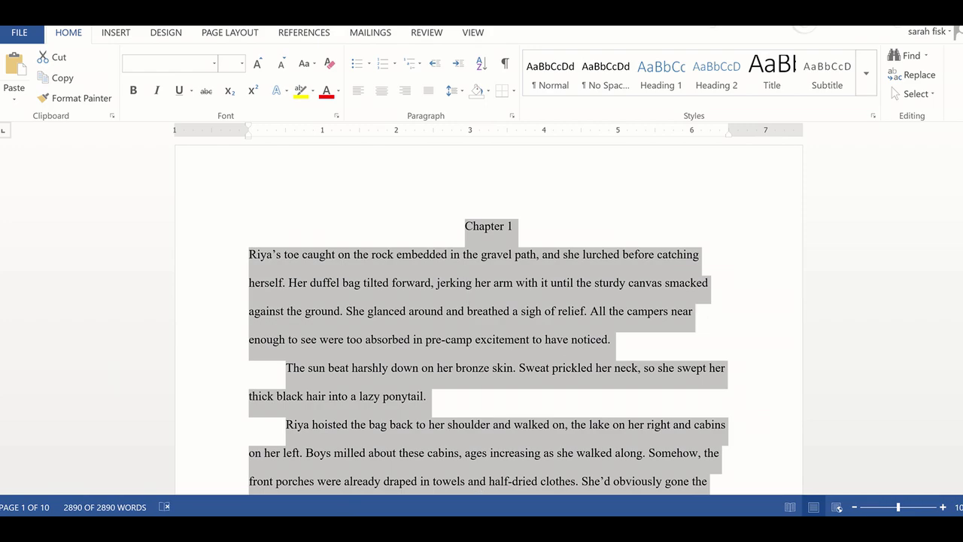
key("alt+Tab")
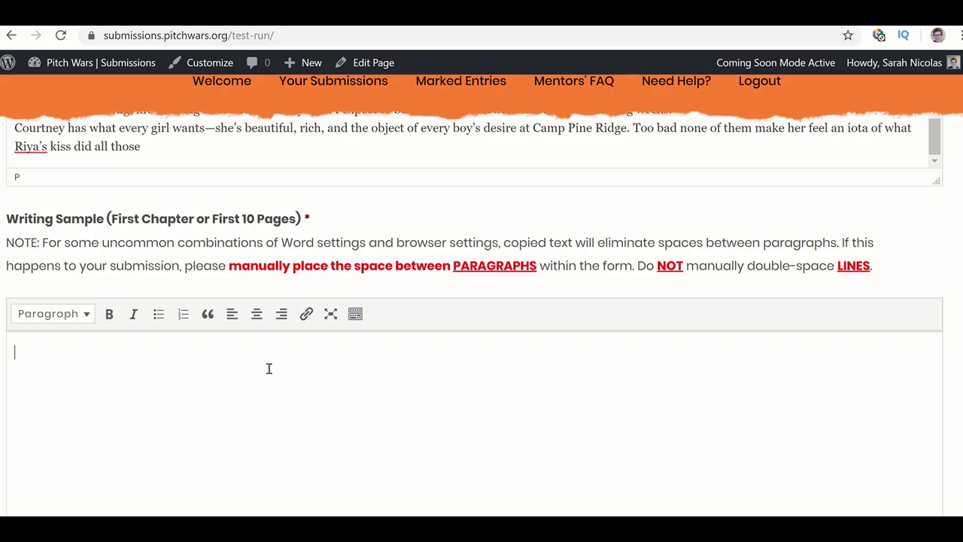
key("ctrl+v")
scroll(268, 368, "up", 10)
scroll(269, 368, "up", 10)
scroll(268, 369, "up", 10)
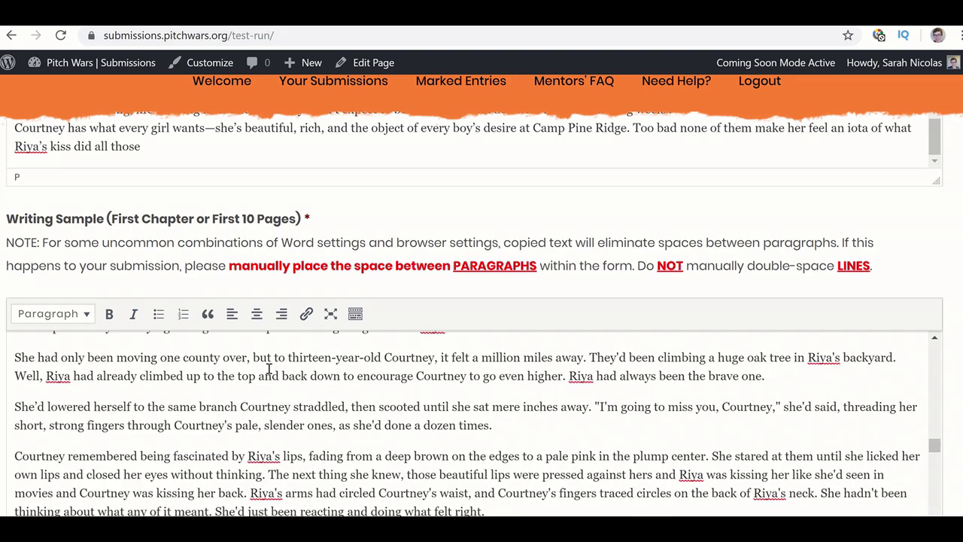
scroll(268, 368, "down", 10)
scroll(268, 368, "down", 5)
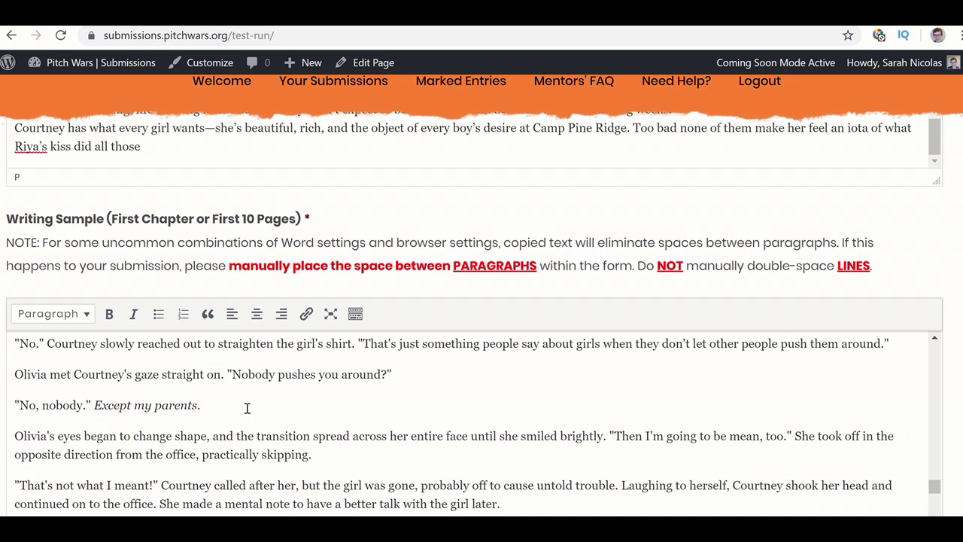
scroll(246, 408, "down", 3)
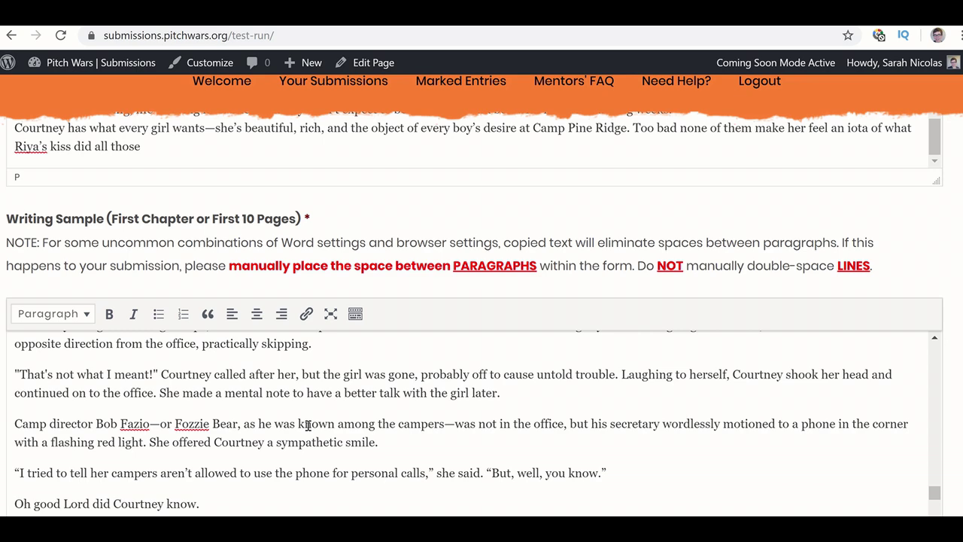
scroll(308, 426, "up", 1)
scroll(308, 425, "down", 10)
scroll(308, 425, "down", 7)
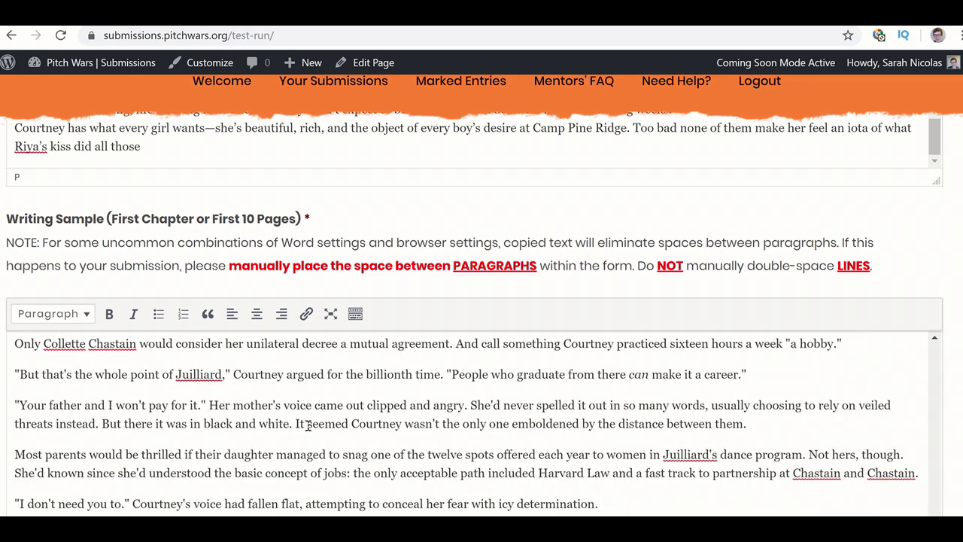
scroll(308, 425, "up", 3)
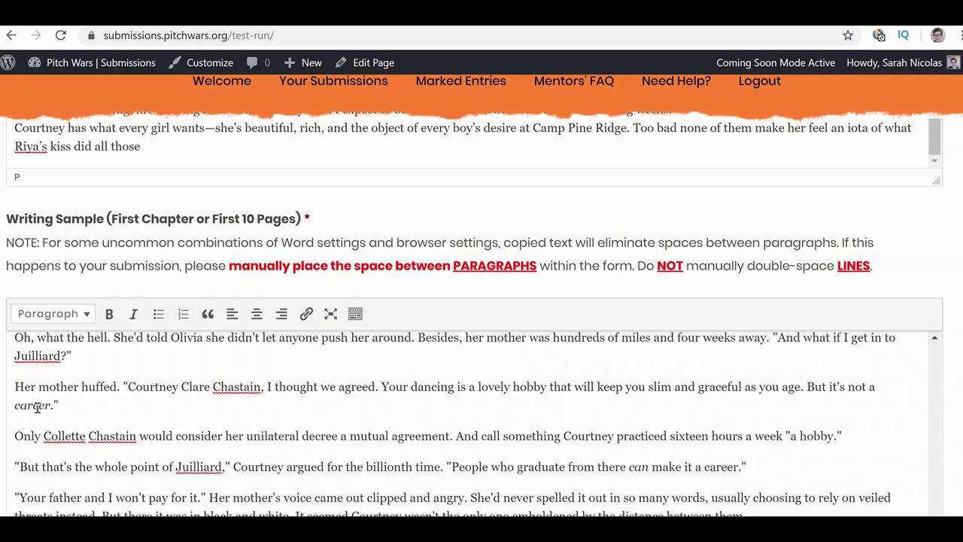
scroll(115, 401, "up", 15)
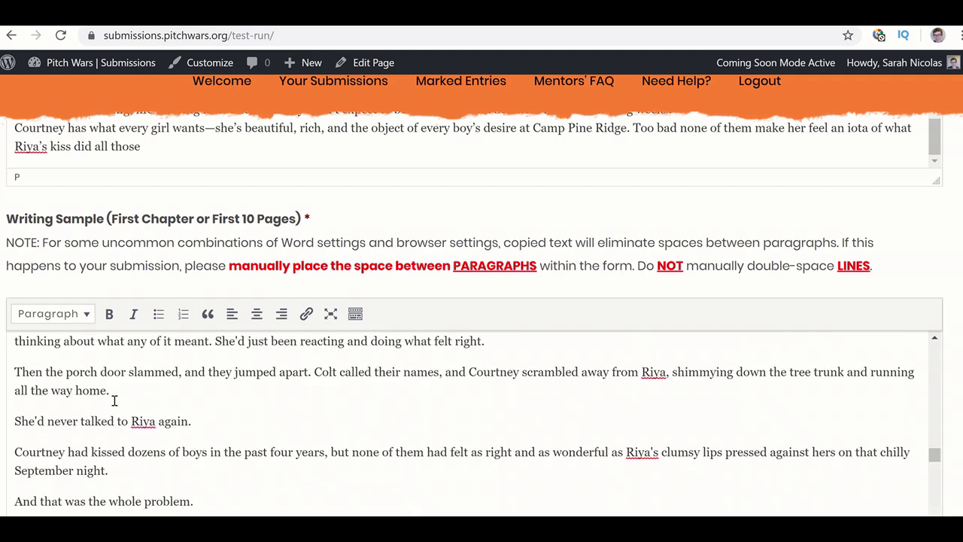
scroll(114, 401, "down", 15)
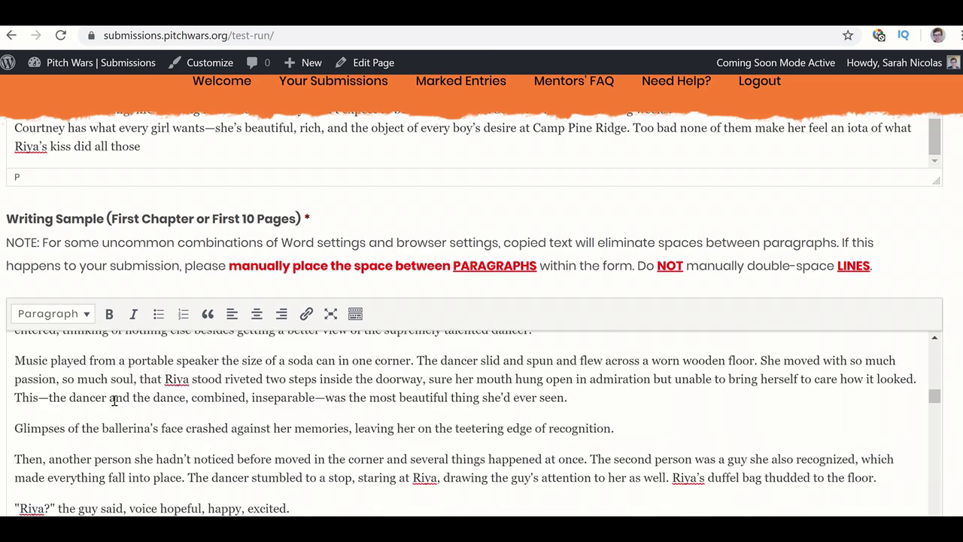
scroll(115, 401, "up", 10)
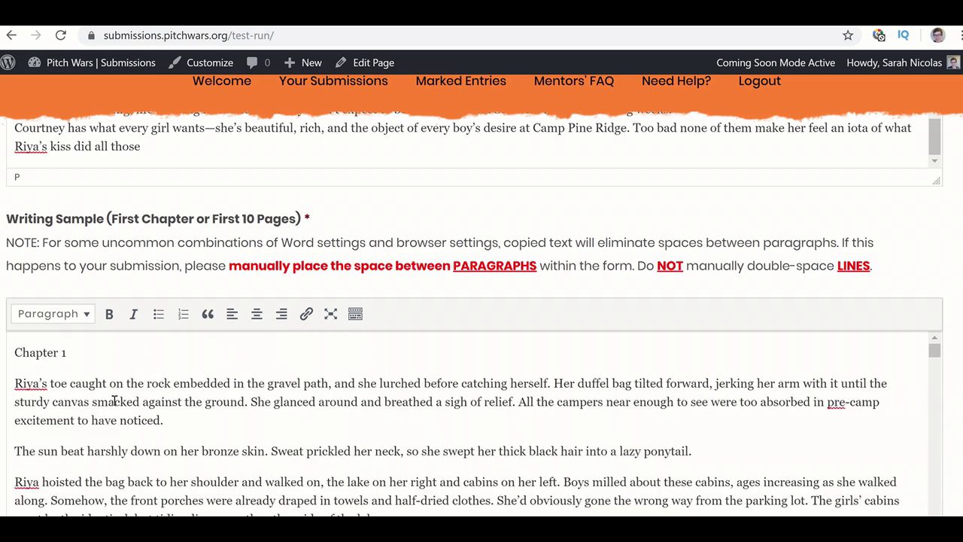
- Toggle italics on 'smacked' on and off, then add a blank paragraph after 'noticed.'
left_click_drag(140, 401, 90, 404)
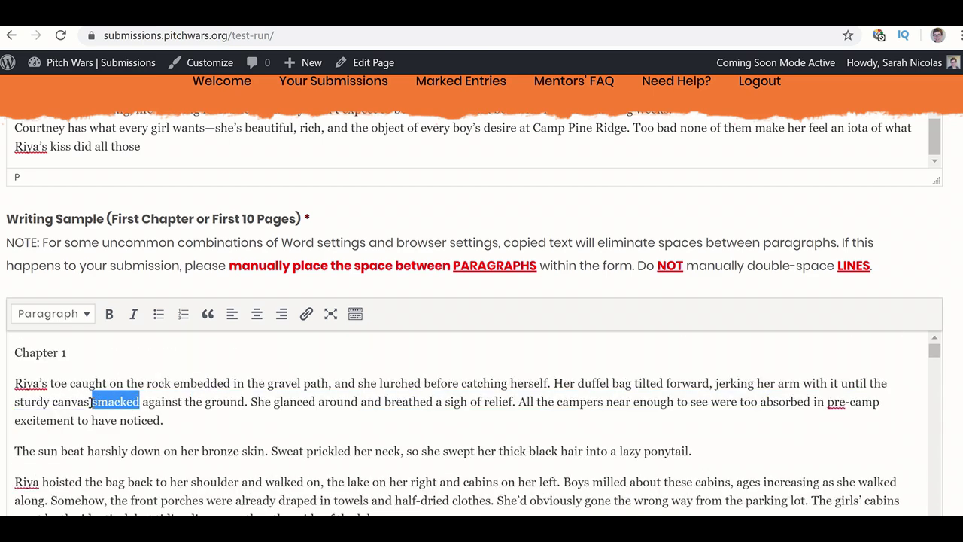
left_click(134, 314)
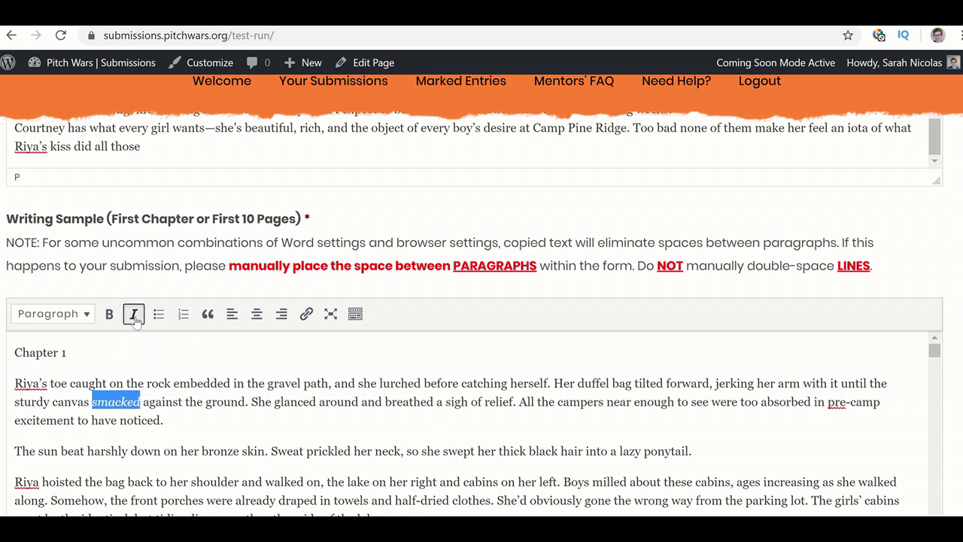
left_click(134, 315)
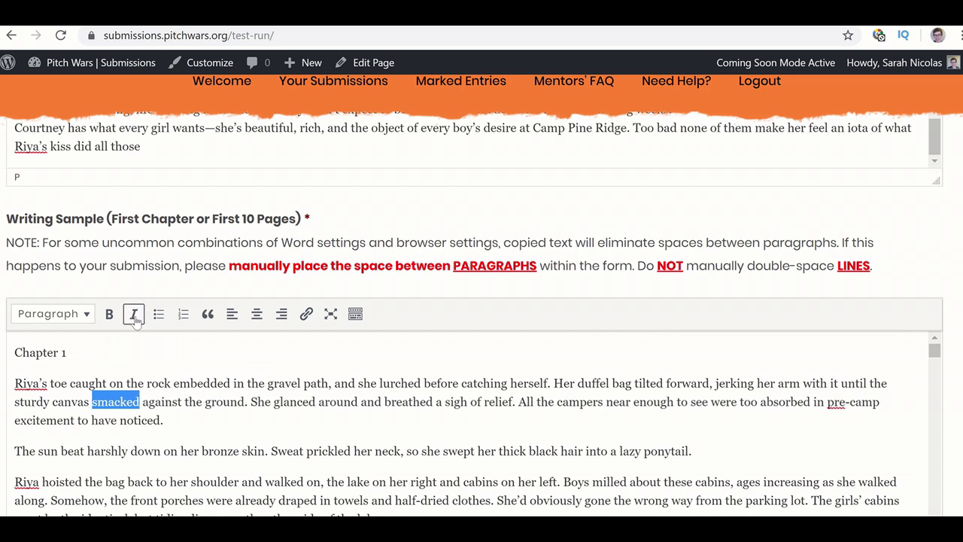
left_click(188, 420)
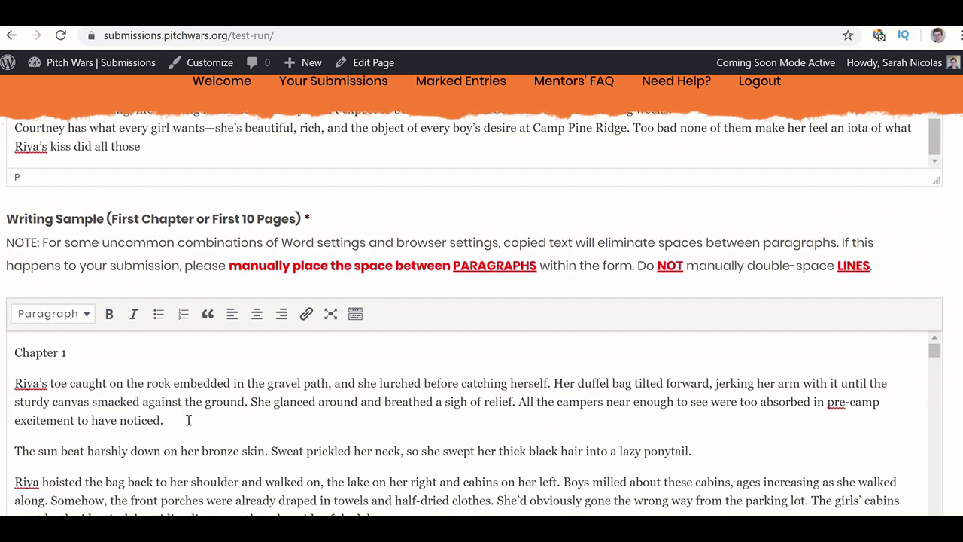
key("Return")
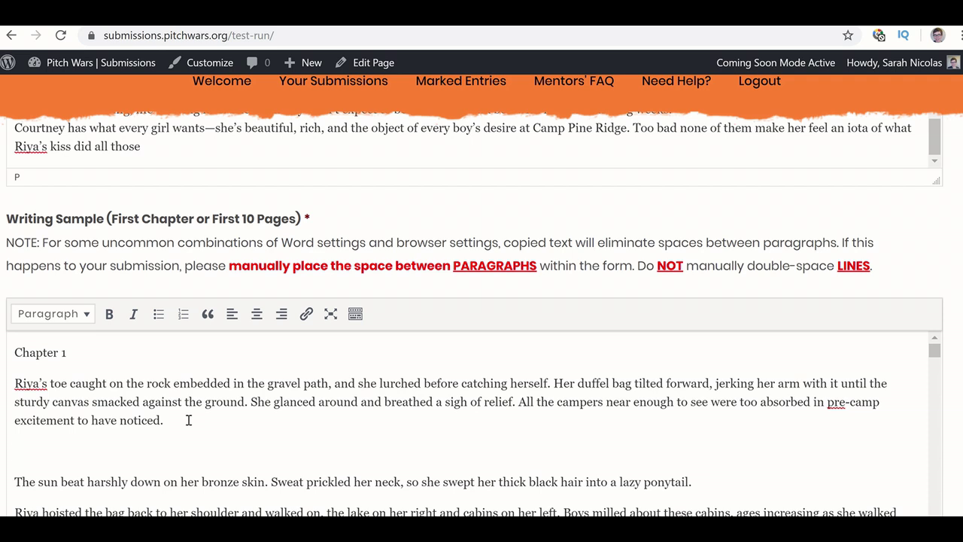
- Type 'This is supposed to be a different font' on the new line after the first paragraph
type("This is supposed to be a")
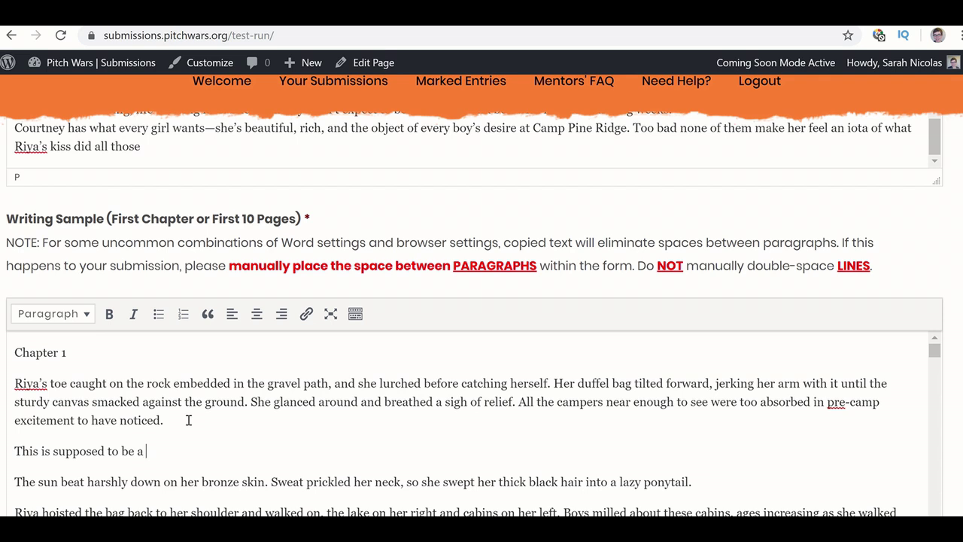
type(" different font")
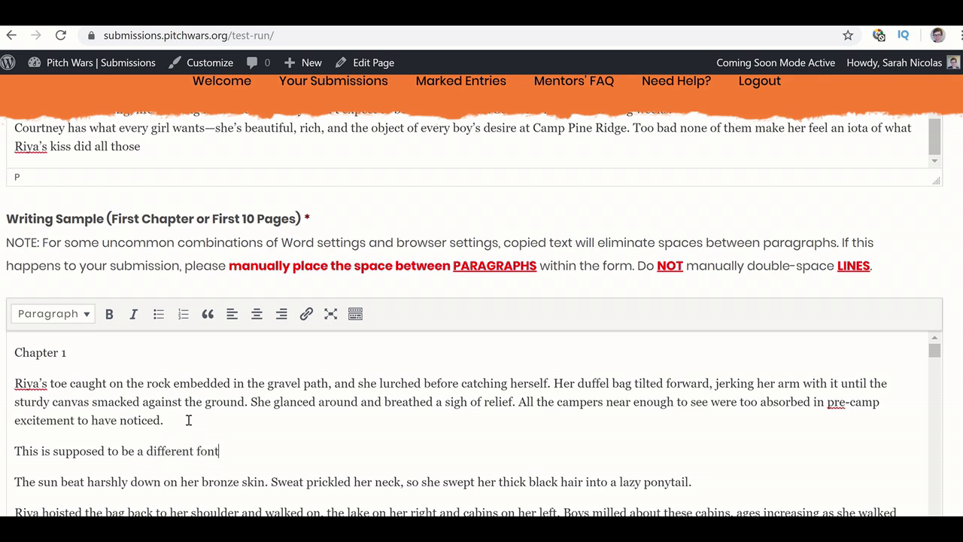
left_click(18, 450)
type("[")
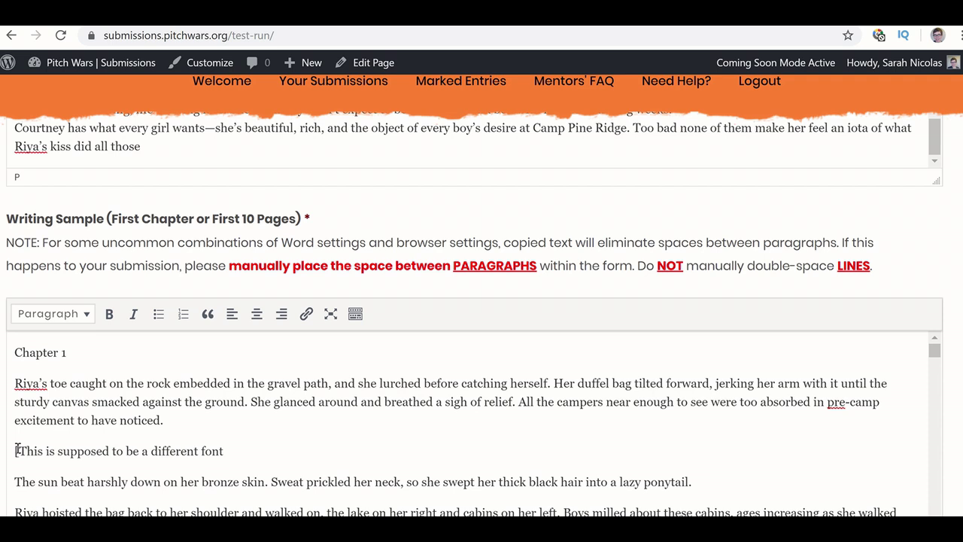
key("BackSpace")
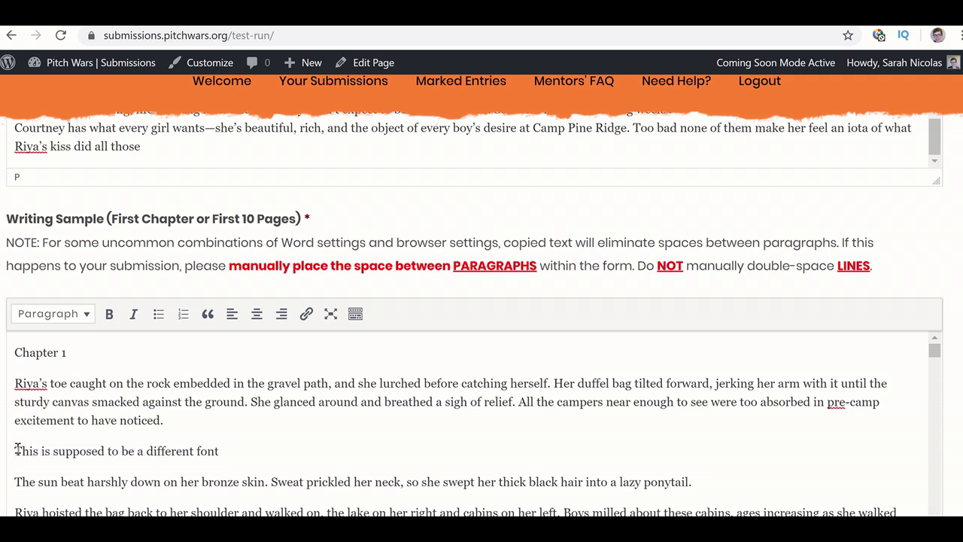
- Wrap the test sentence in brackets, remove the opening bracket, then select the sentence
type("[")
left_click(225, 450)
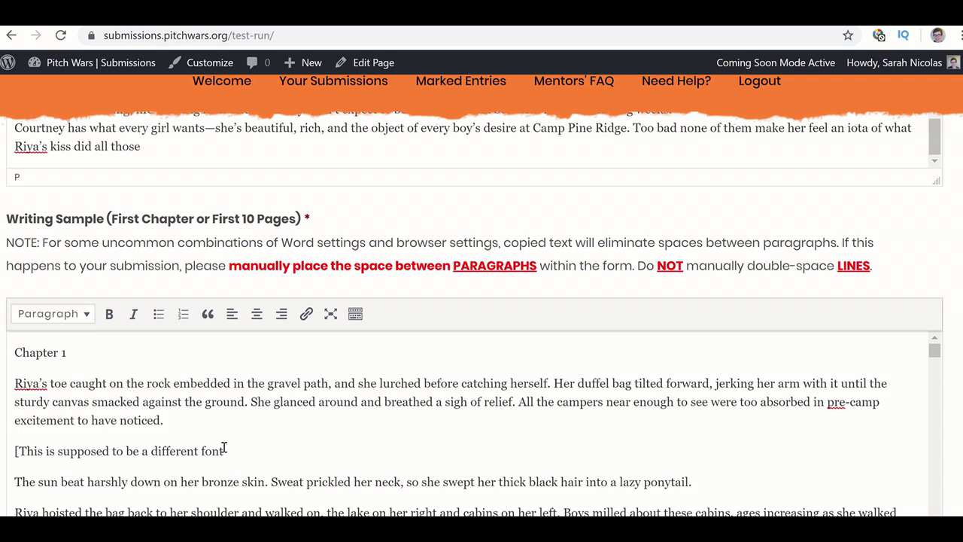
type("]")
left_click(18, 450)
key("BackSpace")
left_click_drag(224, 453, 3, 452)
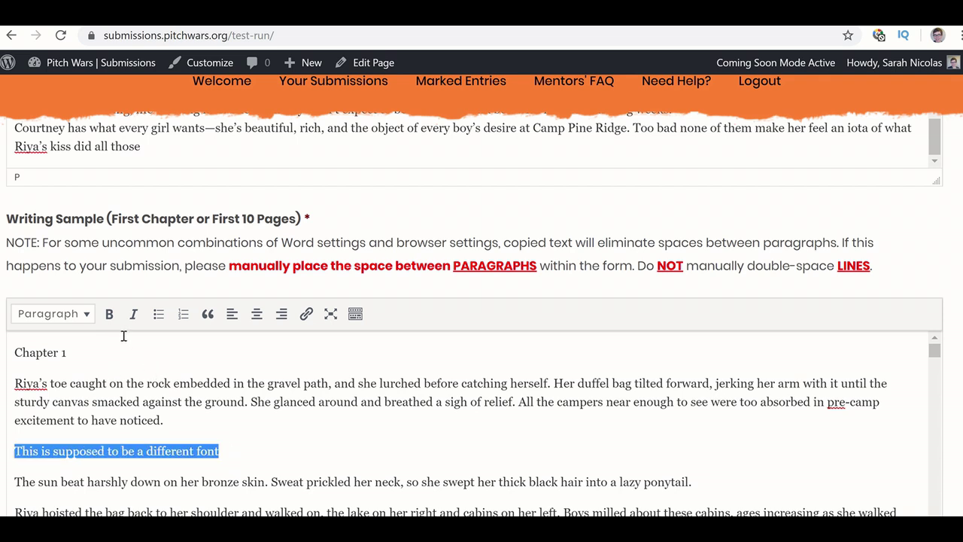
- Toggle bold on and off for the test sentence and reveal the extra formatting row
left_click(109, 315)
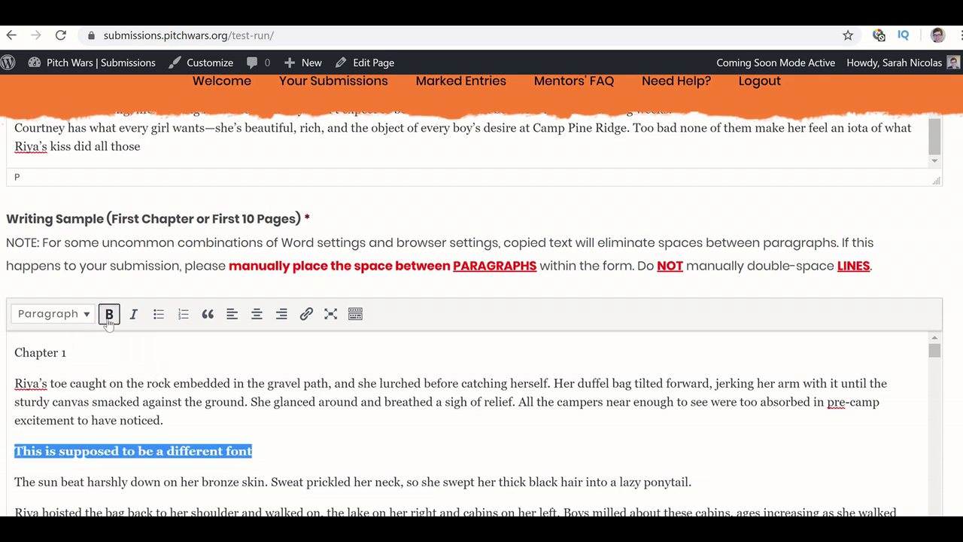
left_click(109, 317)
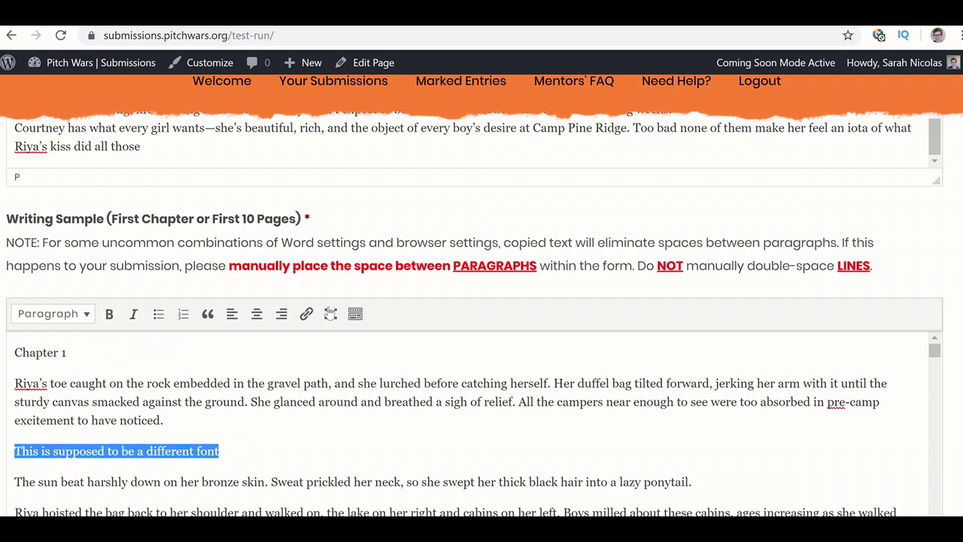
left_click(355, 315)
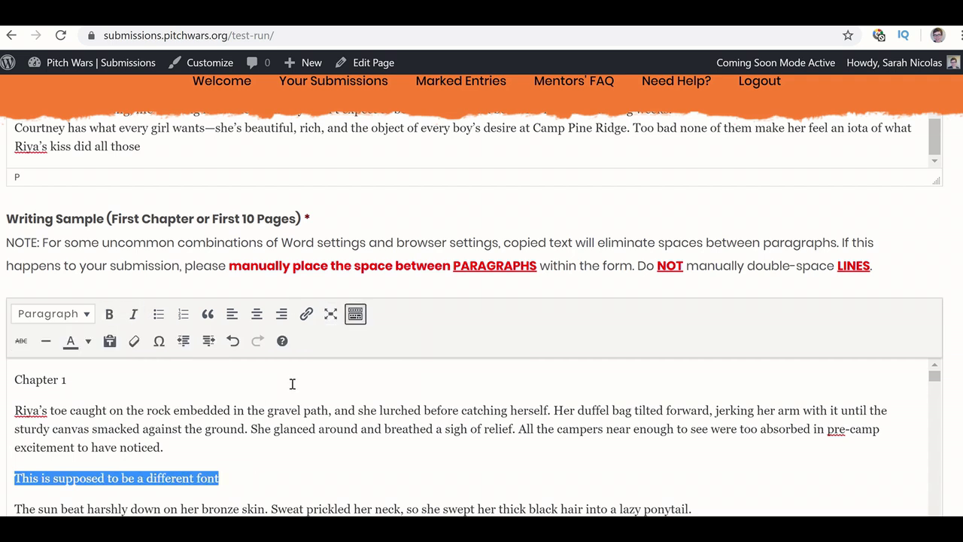
scroll(268, 404, "down", 1)
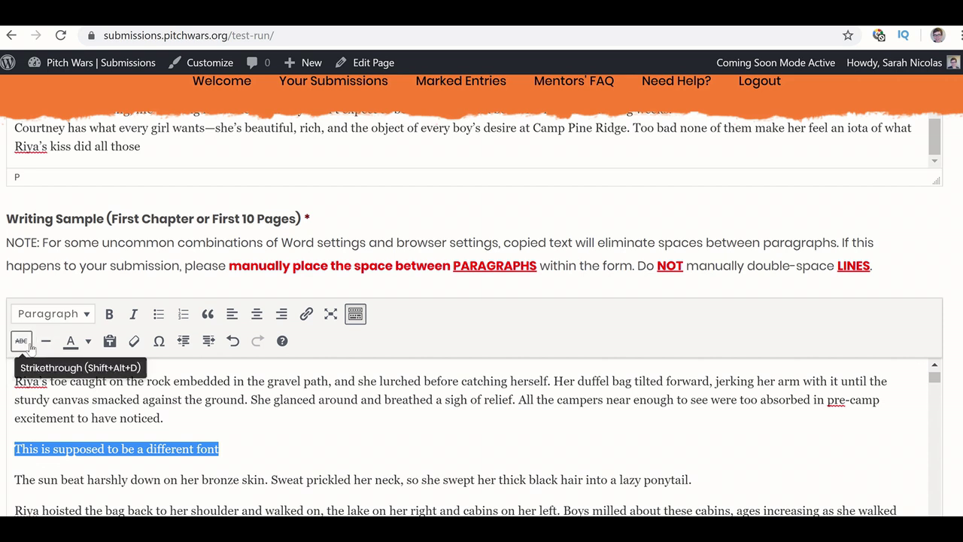
- Colour the test sentence plum, then change it back to black
left_click(88, 343)
left_click(114, 411)
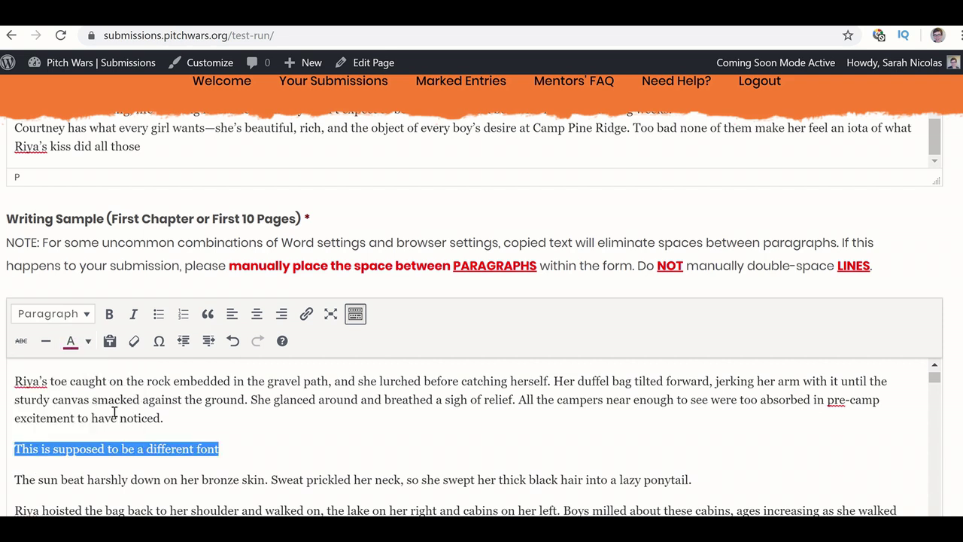
left_click(169, 431)
left_click_drag(223, 449, 2, 439)
left_click(87, 341)
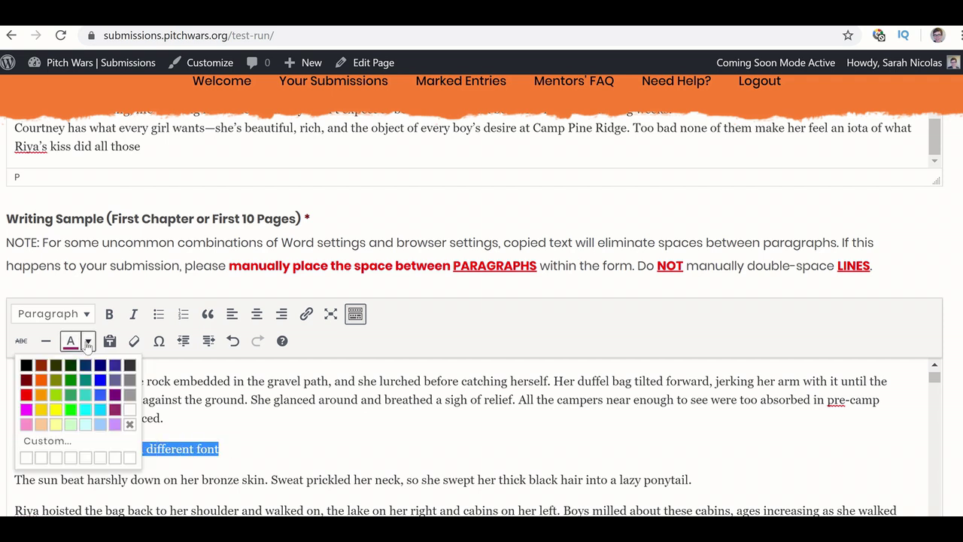
left_click(26, 366)
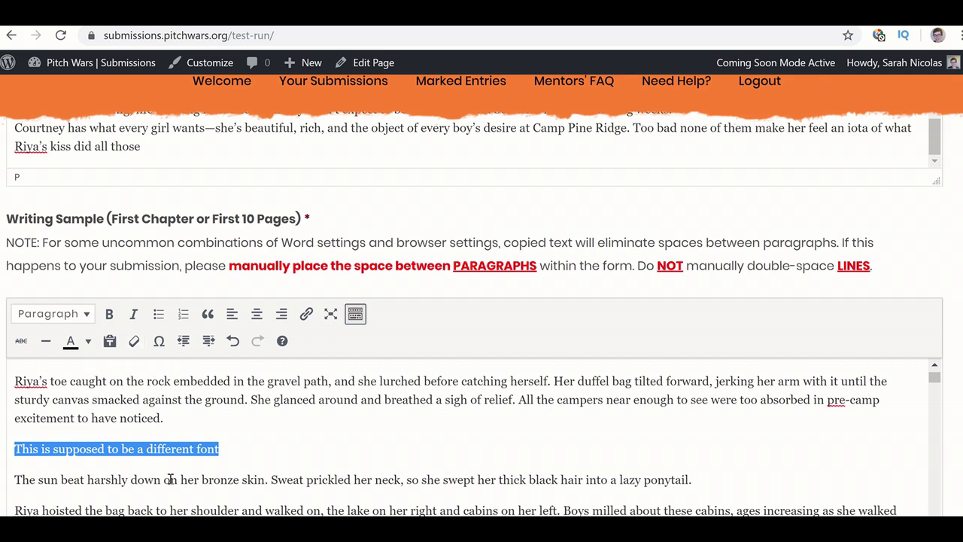
- Select the entire writing sample with Ctrl+A and clear all its formatting
scroll(171, 480, "down", 1)
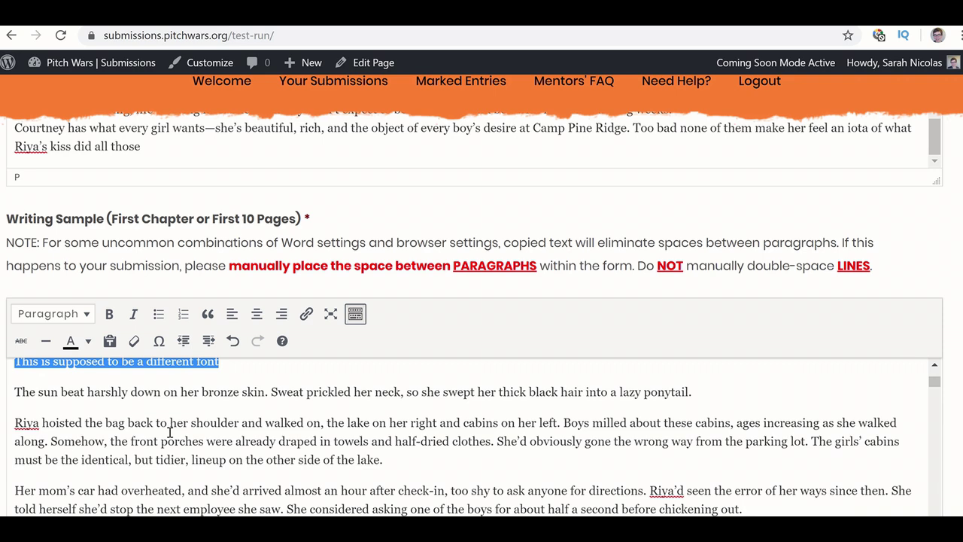
key("ctrl+a")
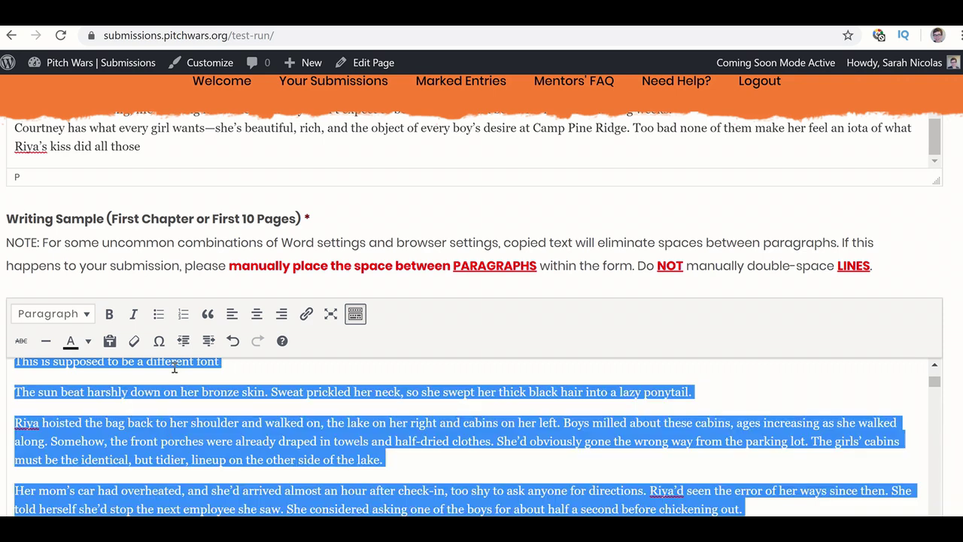
left_click(134, 342)
right_click(183, 459)
key("Escape")
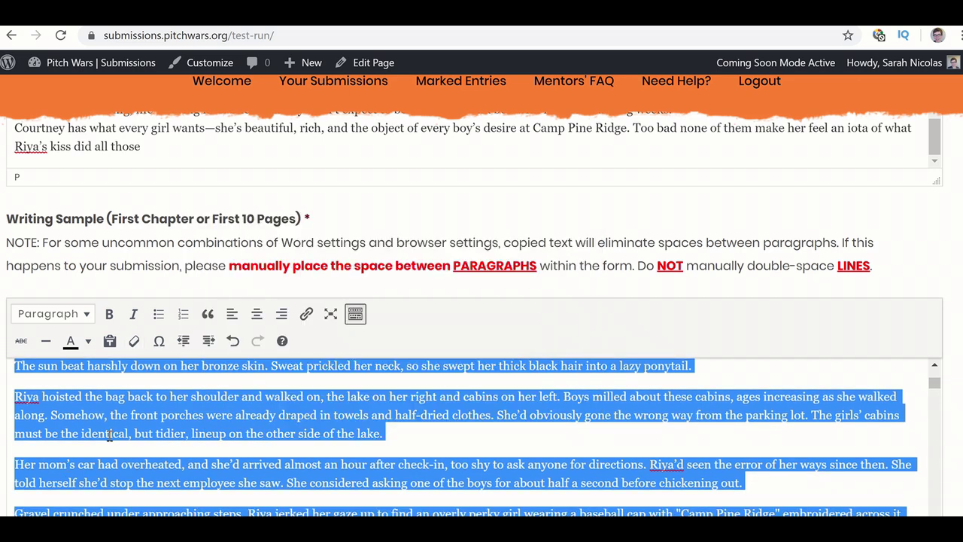
left_click(128, 431)
scroll(128, 431, "up", 2)
scroll(128, 431, "down", 5)
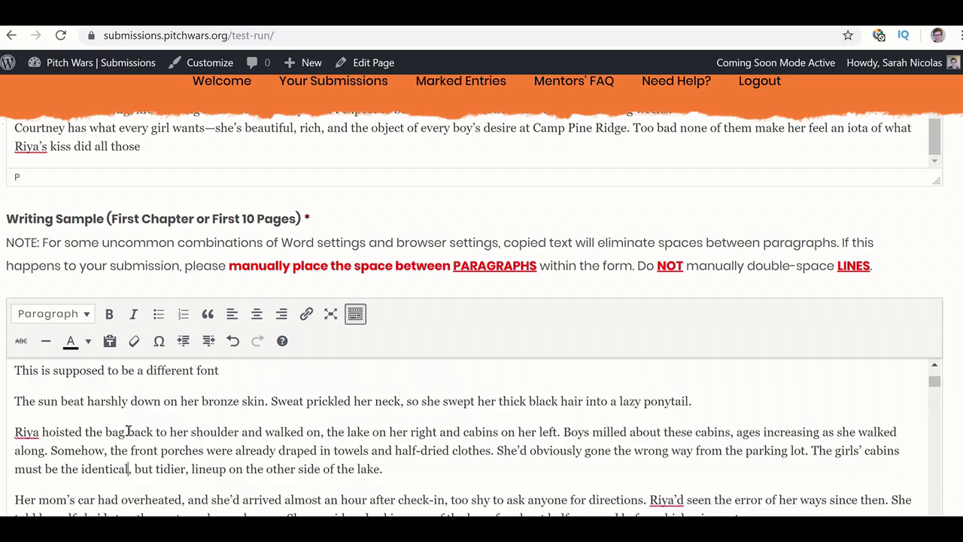
scroll(128, 430, "down", 8)
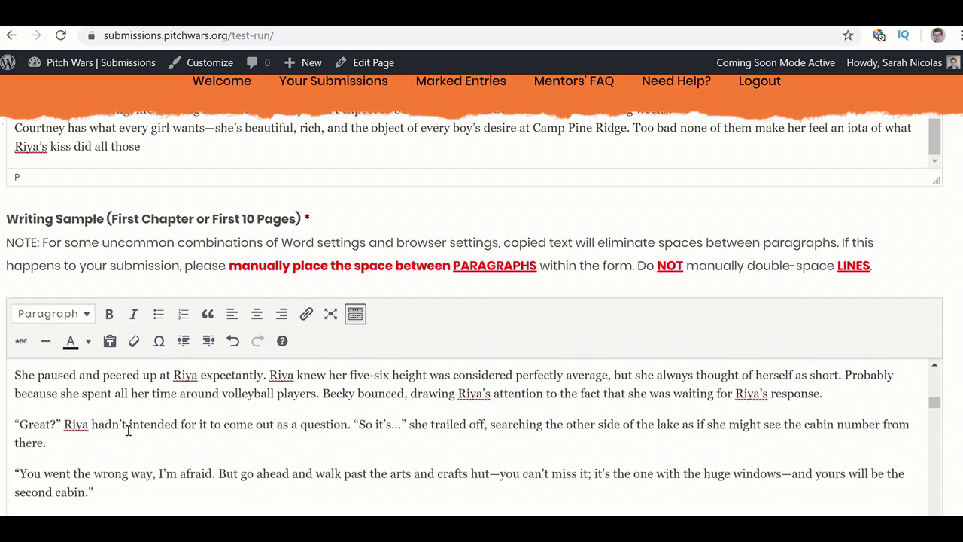
scroll(128, 431, "down", 8)
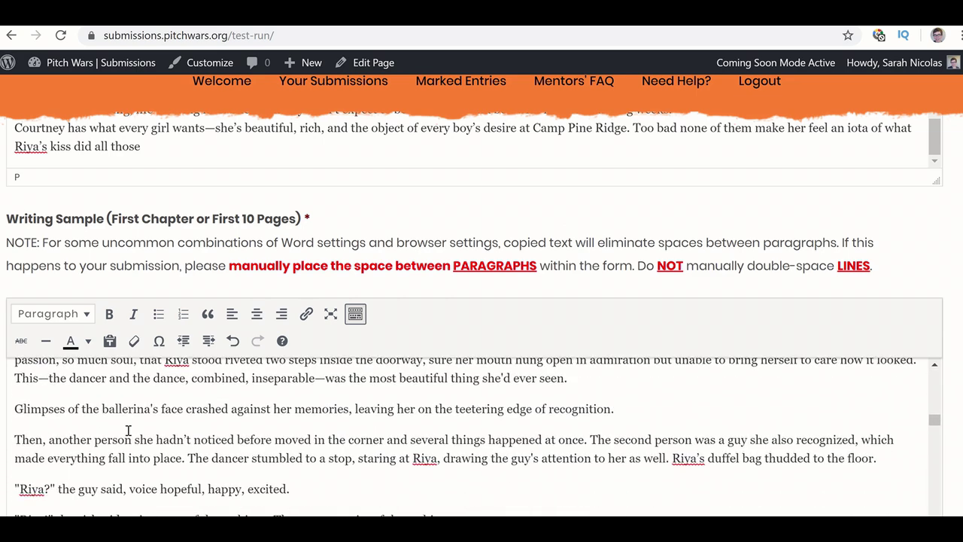
scroll(128, 432, "down", 8)
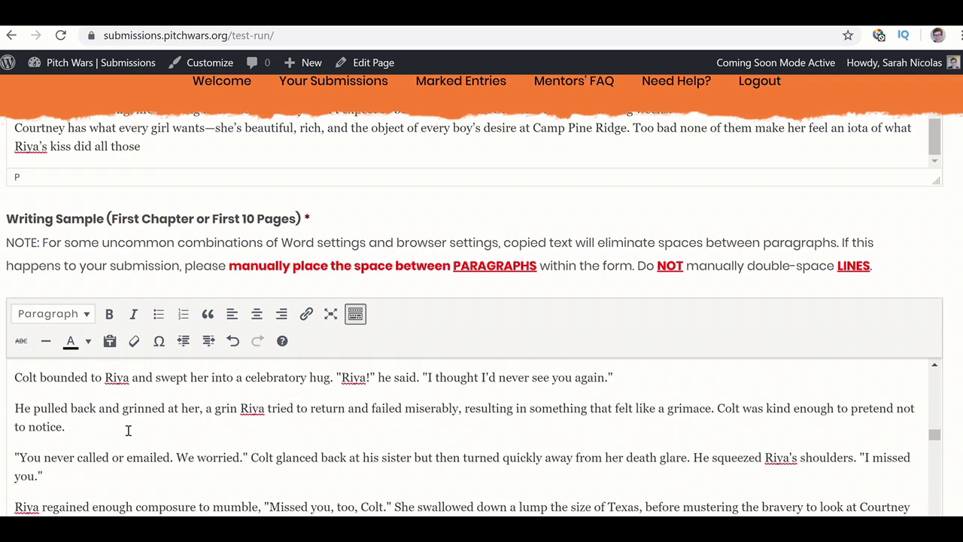
scroll(128, 429, "down", 8)
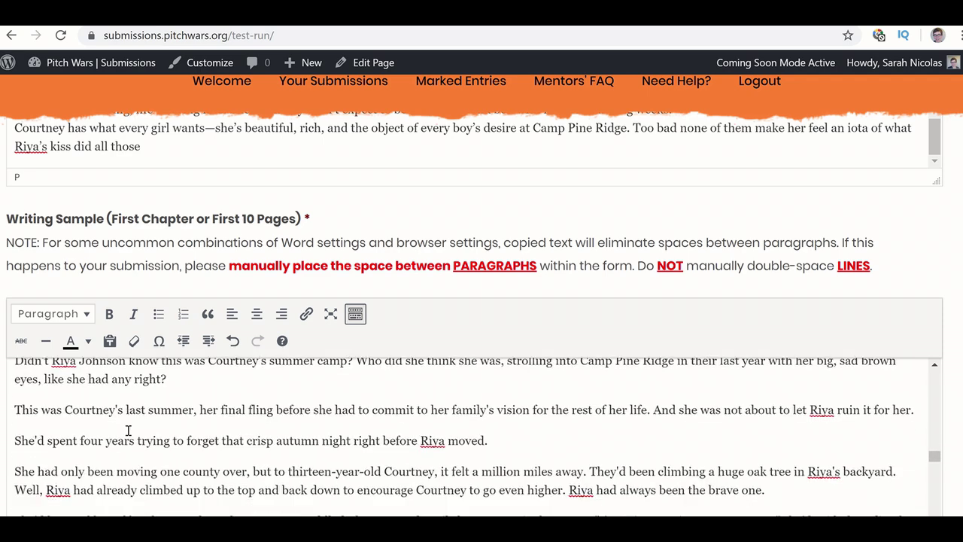
scroll(128, 431, "down", 8)
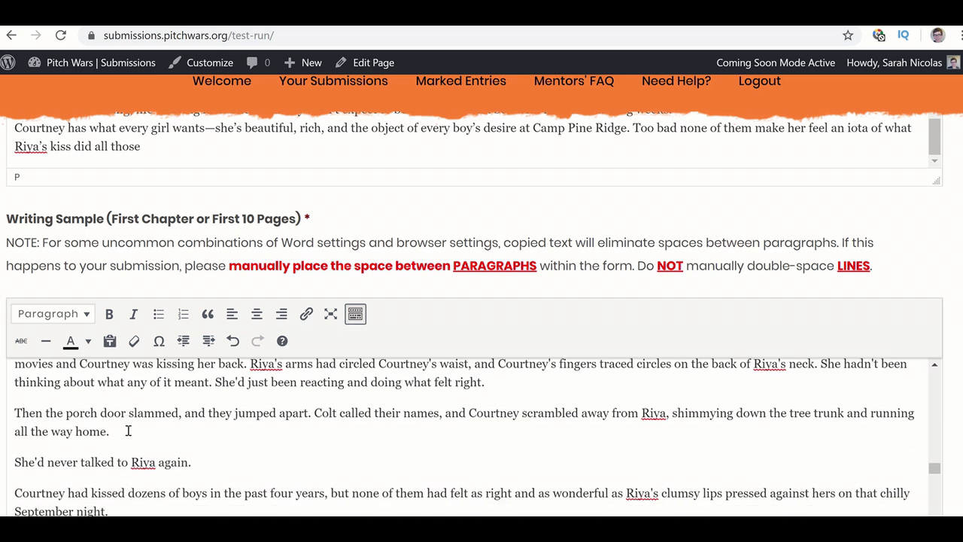
scroll(128, 432, "down", 8)
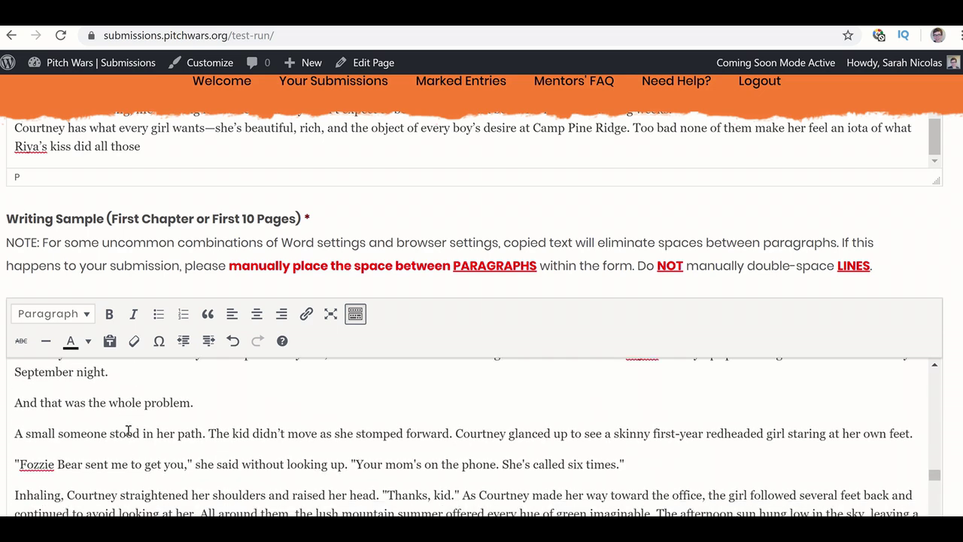
scroll(128, 431, "down", 8)
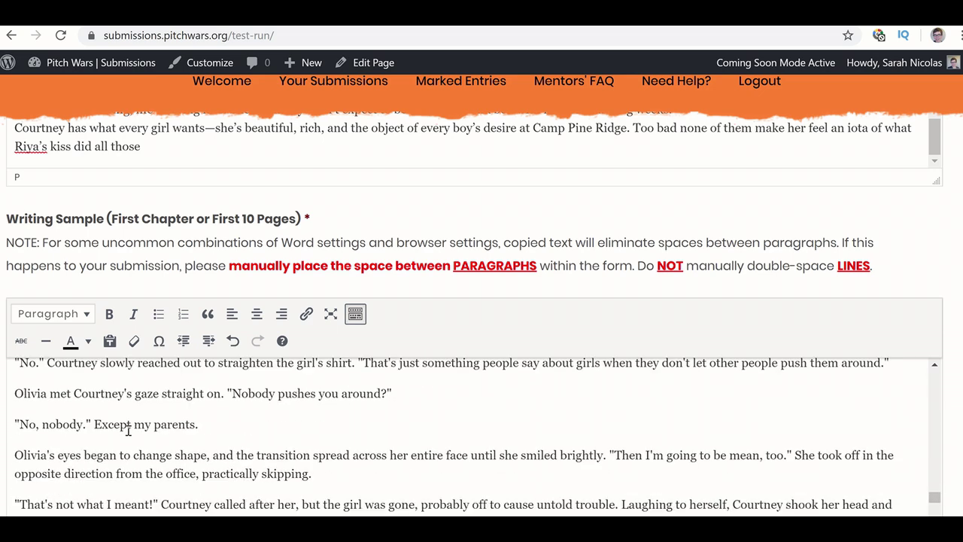
scroll(128, 431, "up", 10)
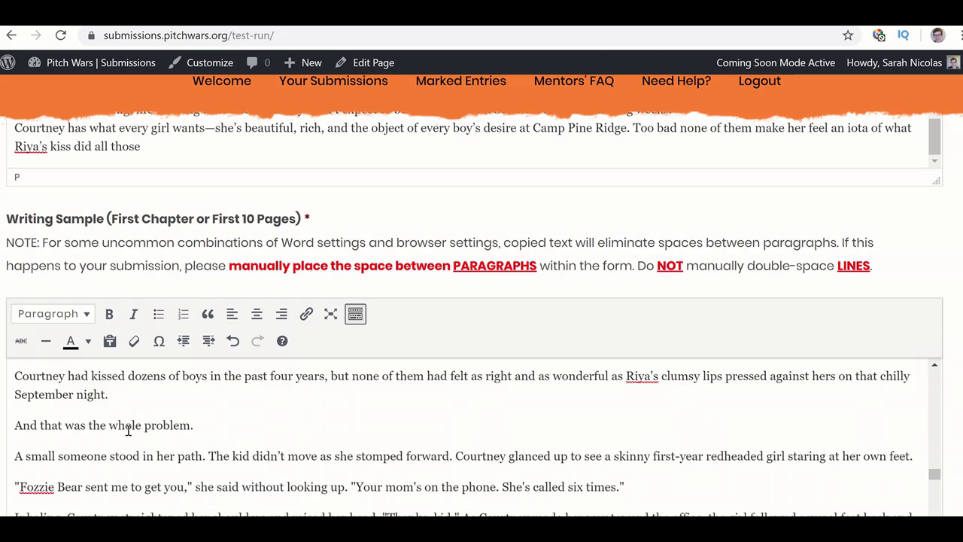
scroll(127, 432, "up", 3)
scroll(128, 431, "up", 10)
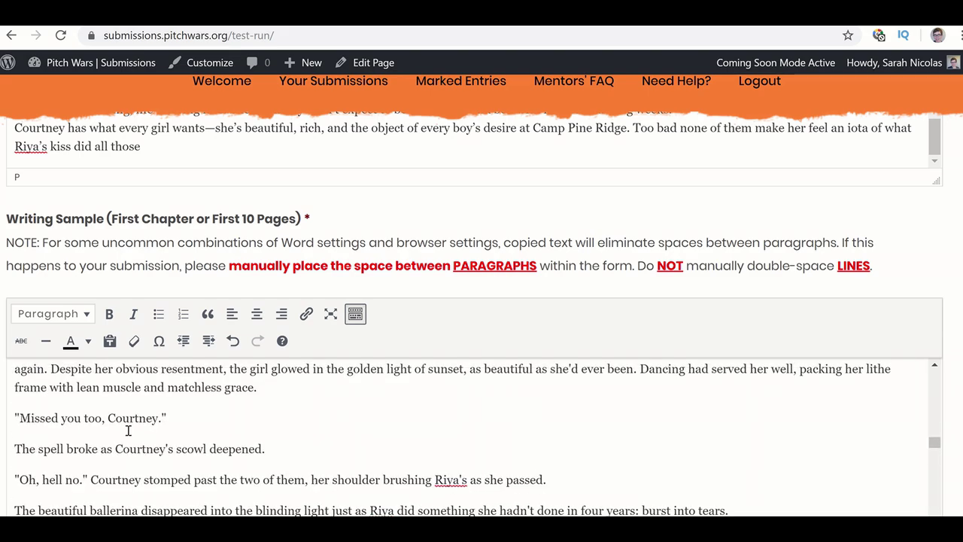
scroll(128, 430, "up", 3)
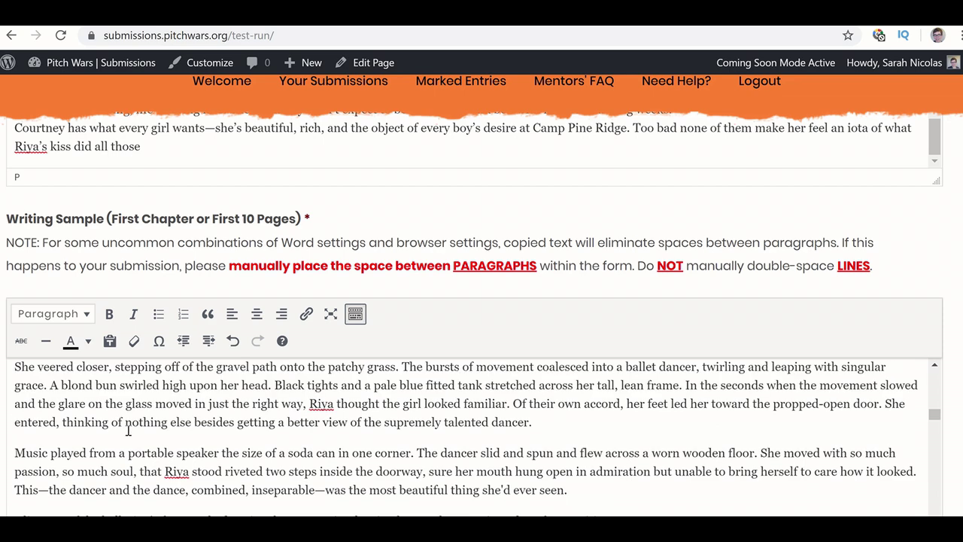
scroll(128, 431, "down", 3)
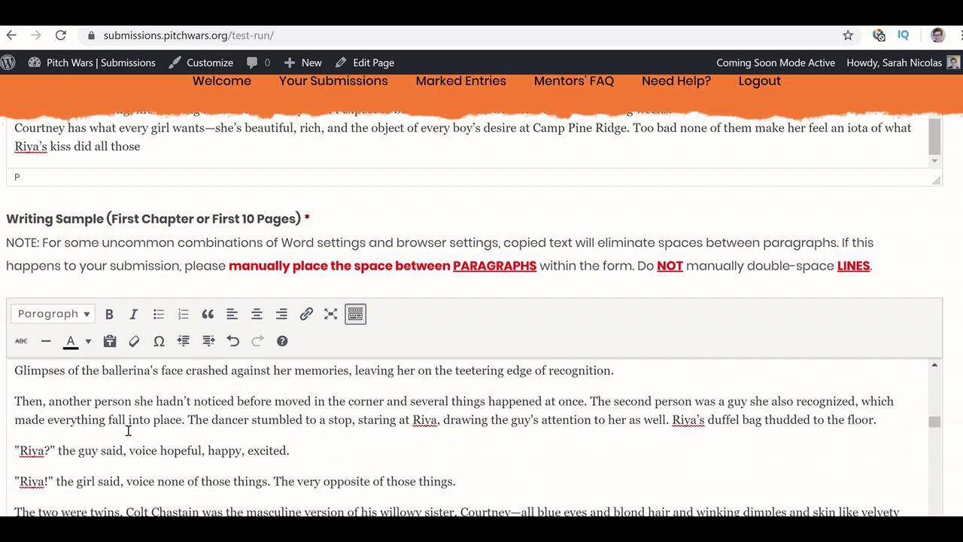
scroll(128, 430, "down", 10)
scroll(128, 430, "up", 15)
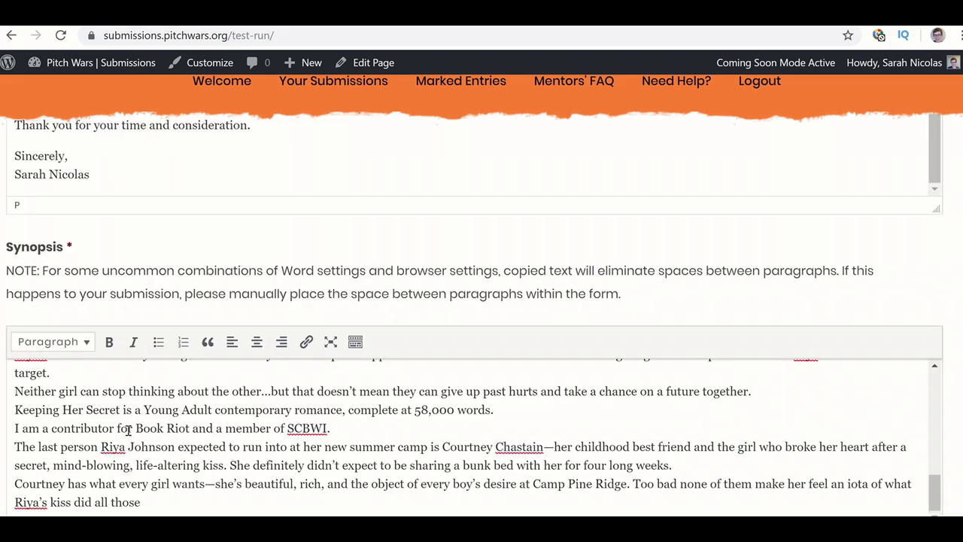
scroll(128, 430, "down", 6)
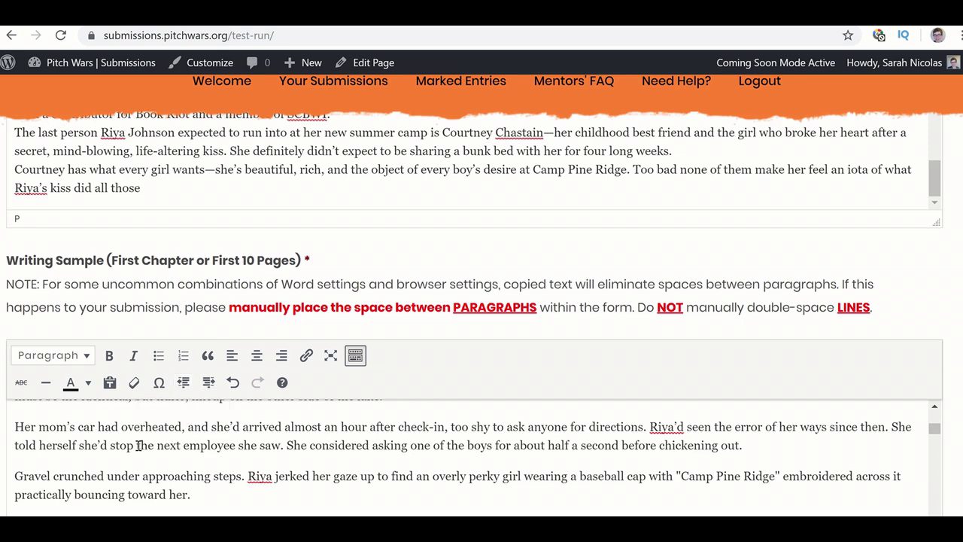
scroll(137, 446, "up", 1)
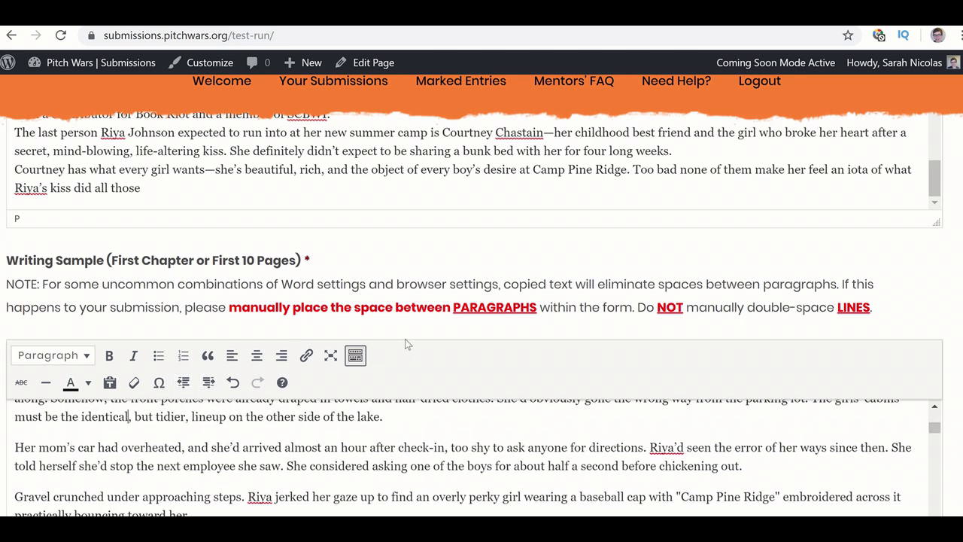
scroll(405, 338, "down", 1)
scroll(405, 339, "down", 1)
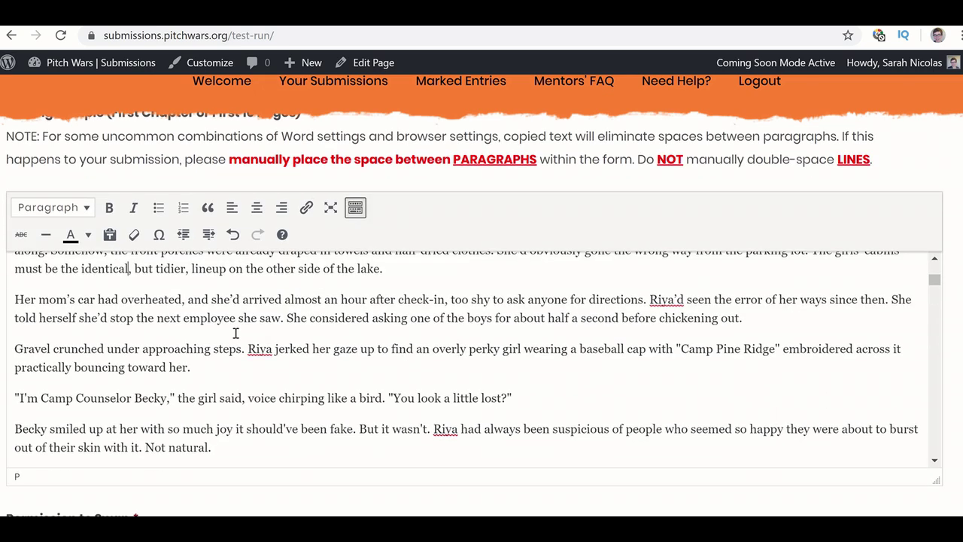
scroll(236, 333, "up", 3)
scroll(33, 344, "up", 4)
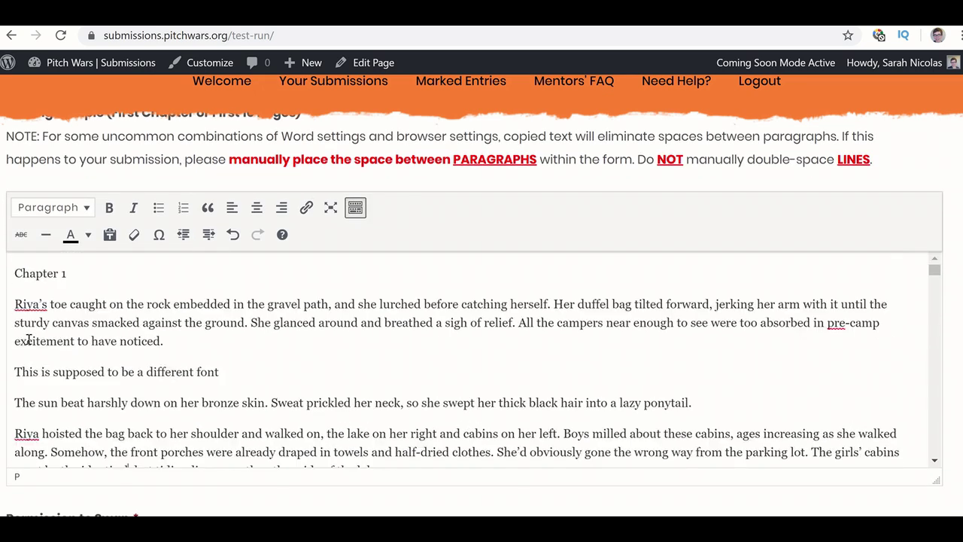
scroll(31, 343, "down", 1)
scroll(30, 342, "down", 1)
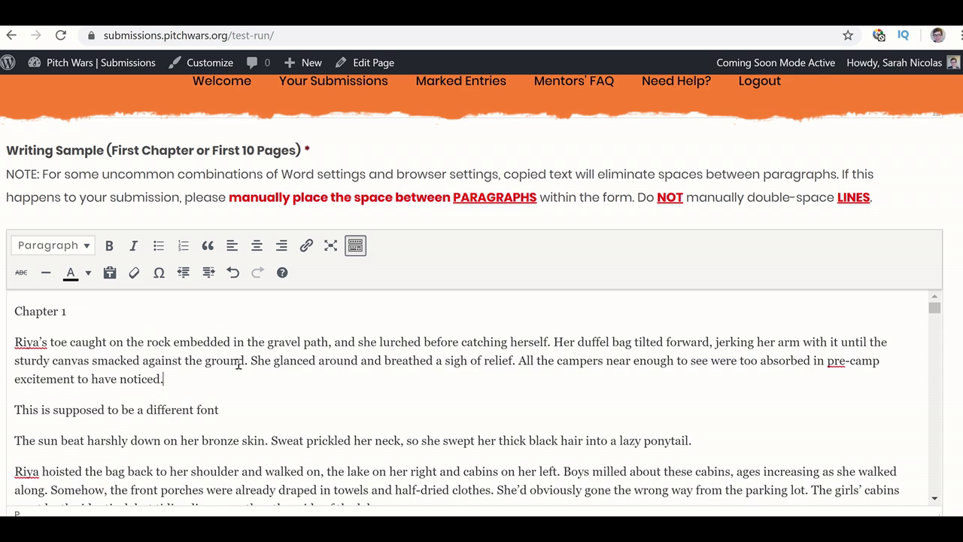
key("Return")
left_click(893, 348)
key("Return")
key("Return")
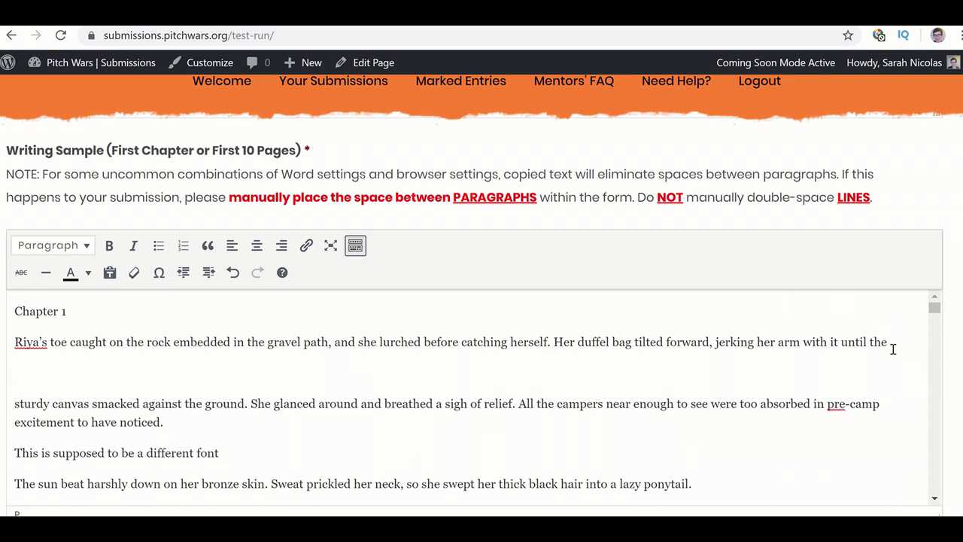
key("BackSpace")
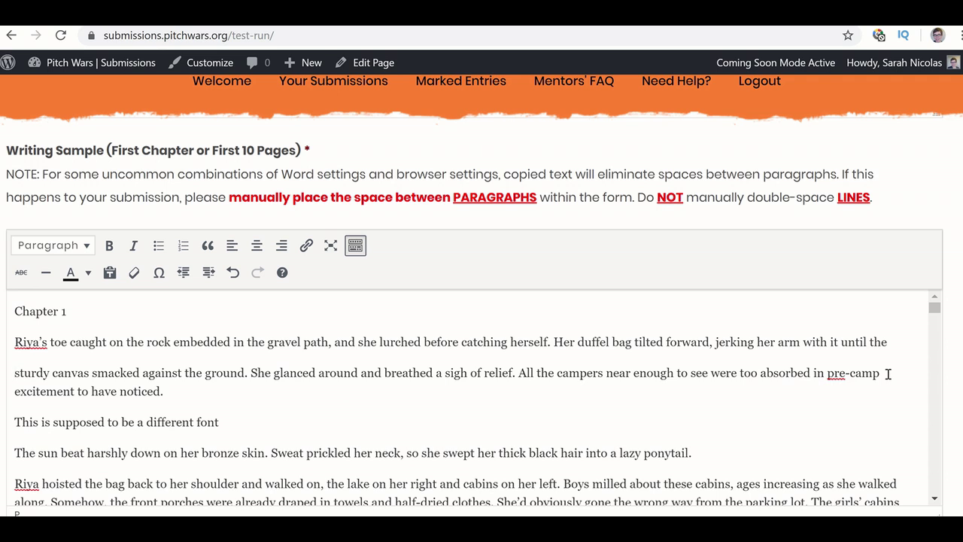
left_click(880, 373)
key("Return")
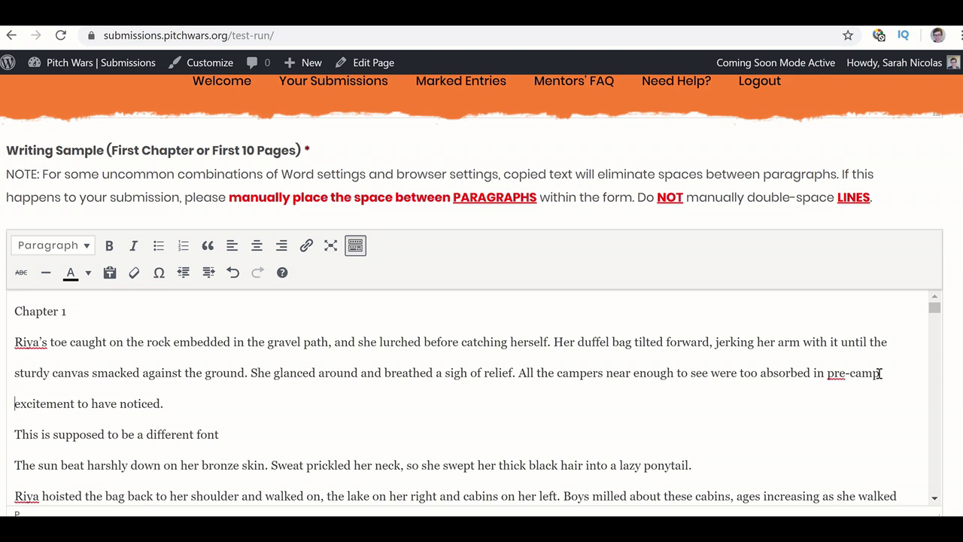
key("BackSpace")
key("shift+Return")
left_click(880, 373)
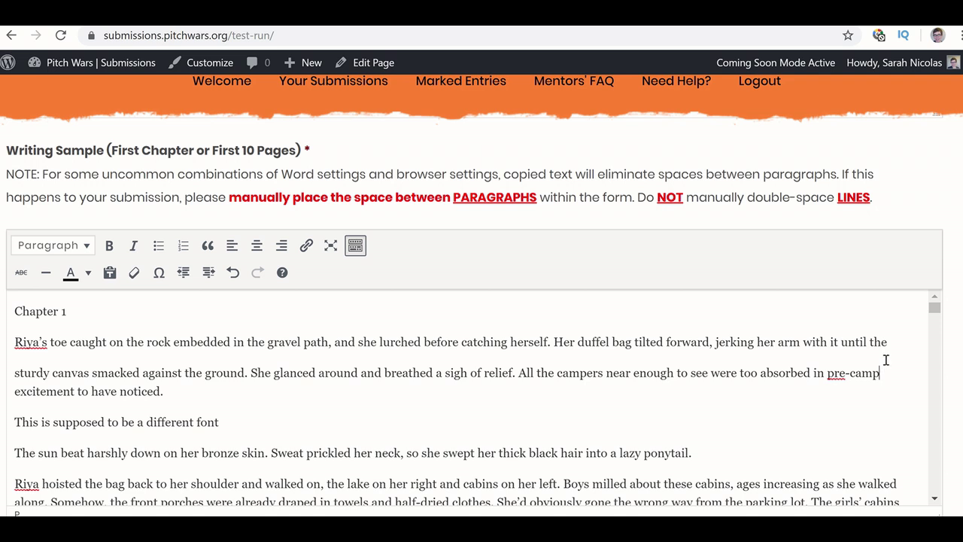
key("Delete")
key("Delete")
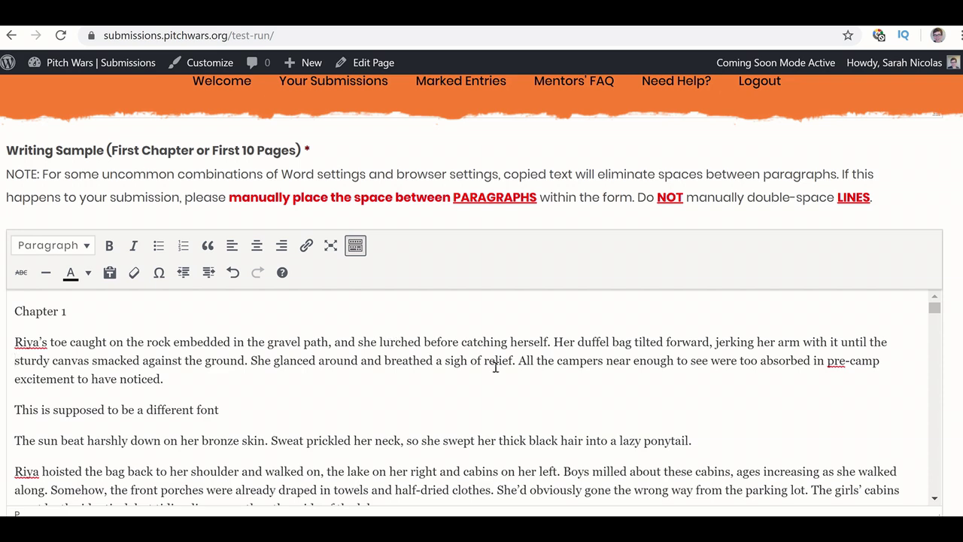
scroll(495, 366, "down", 1)
scroll(495, 367, "down", 20)
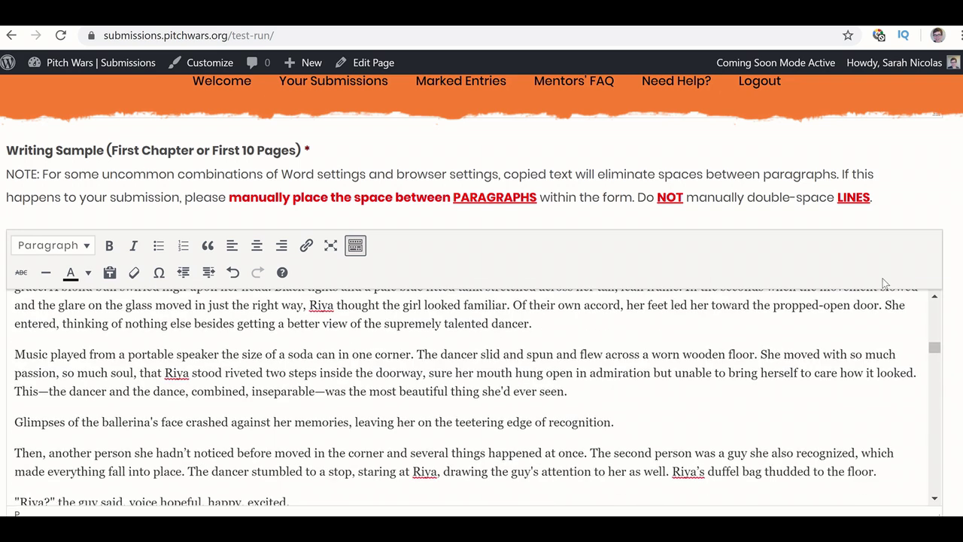
scroll(952, 403, "down", 3)
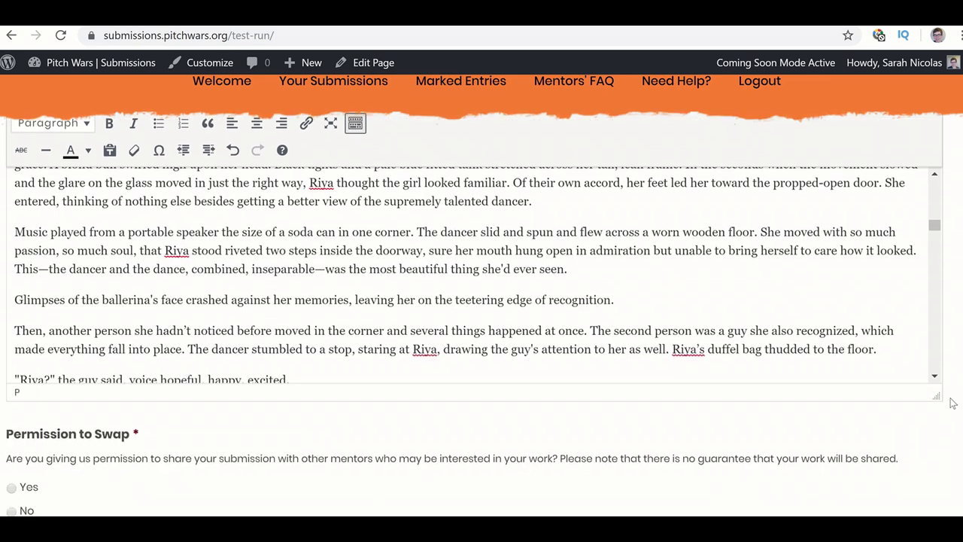
scroll(952, 402, "down", 2)
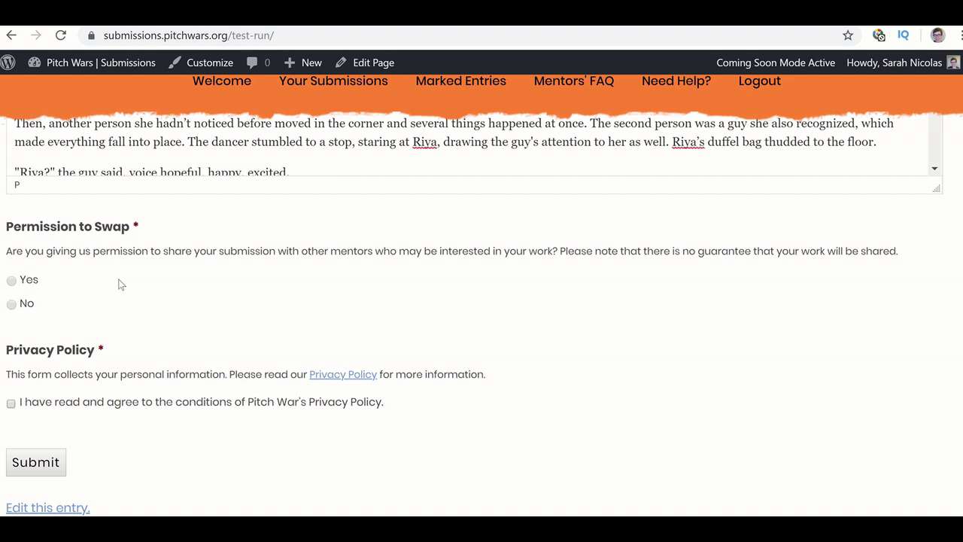
- Choose Yes under Permission to Swap to allow sharing with other mentors
left_click(12, 281)
- Read the Privacy Policy, tick the agreement checkbox, and submit the Test Run form
left_click(328, 377)
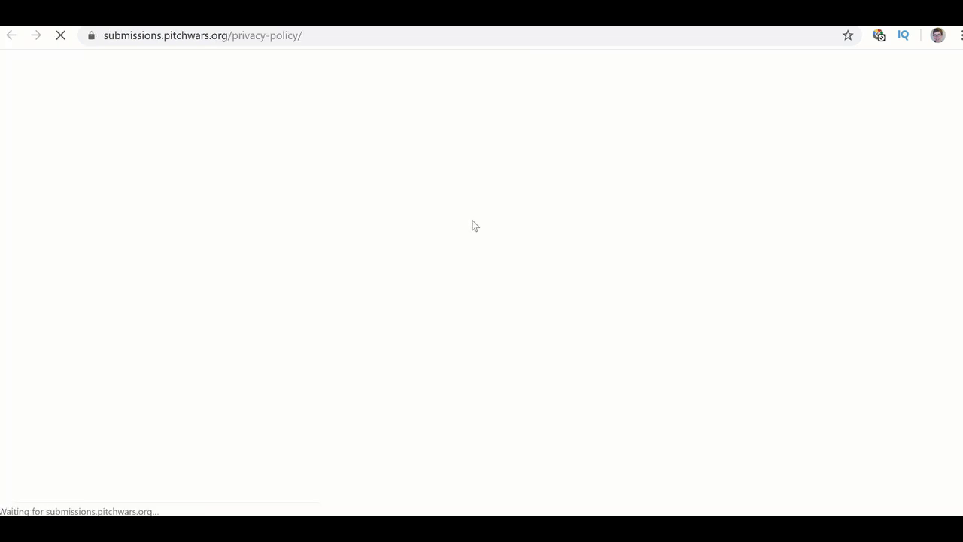
scroll(473, 225, "down", 2)
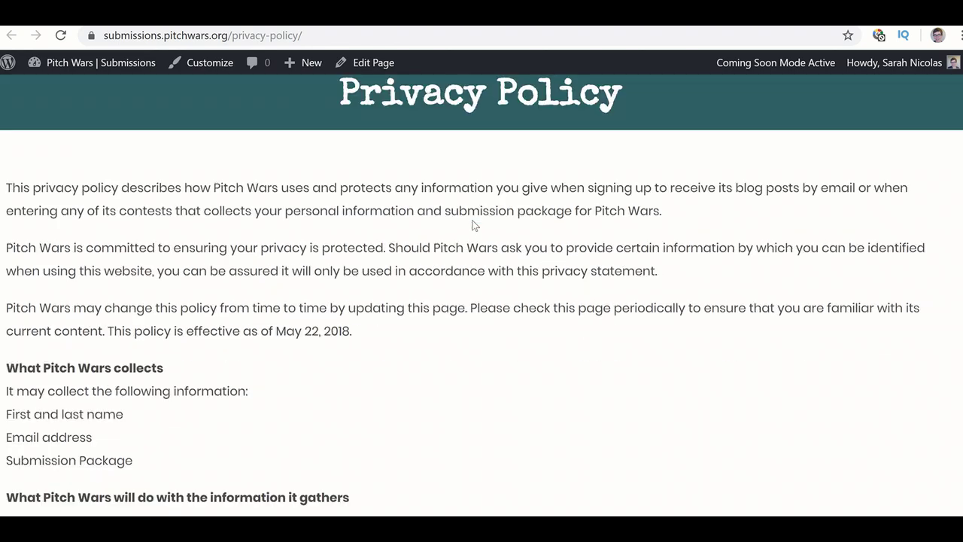
scroll(473, 225, "down", 6)
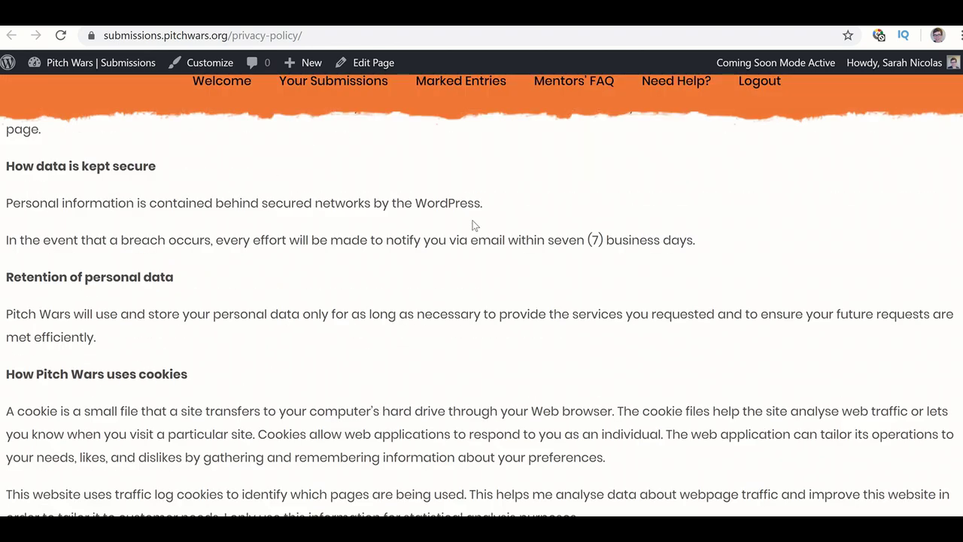
scroll(474, 224, "down", 2)
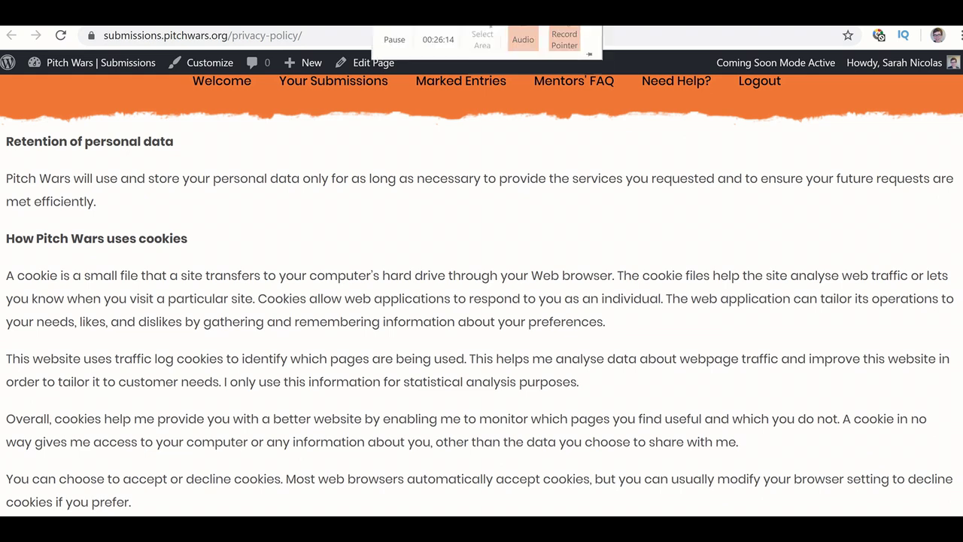
key("ctrl+w")
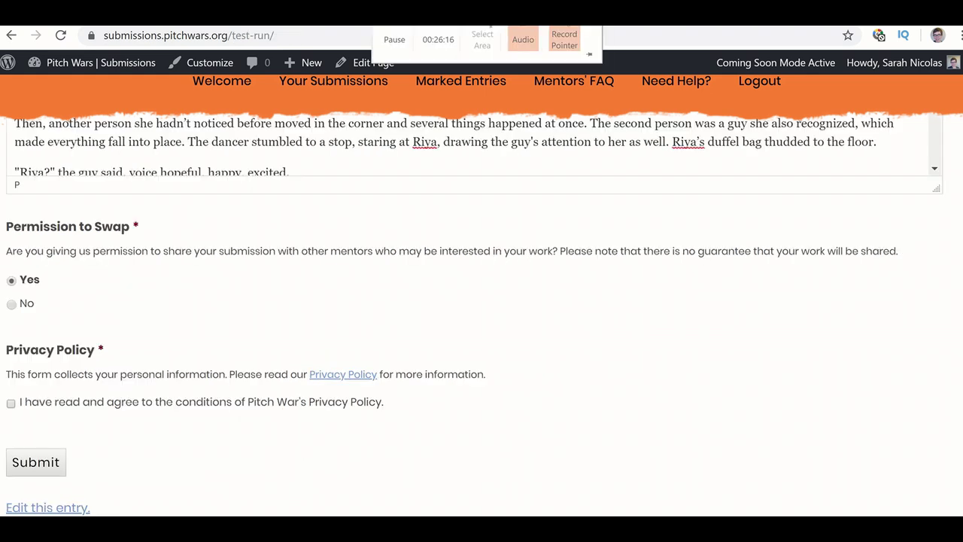
left_click(11, 405)
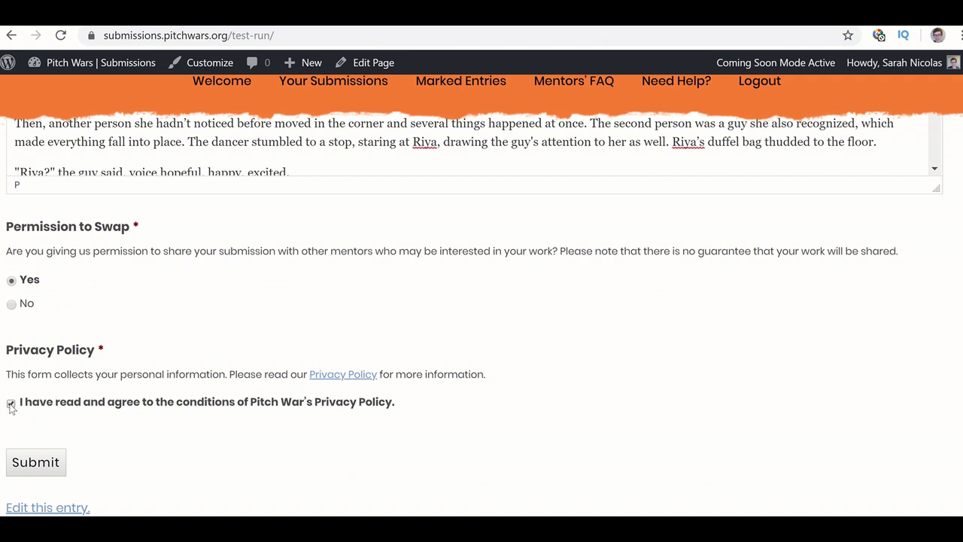
left_click(28, 462)
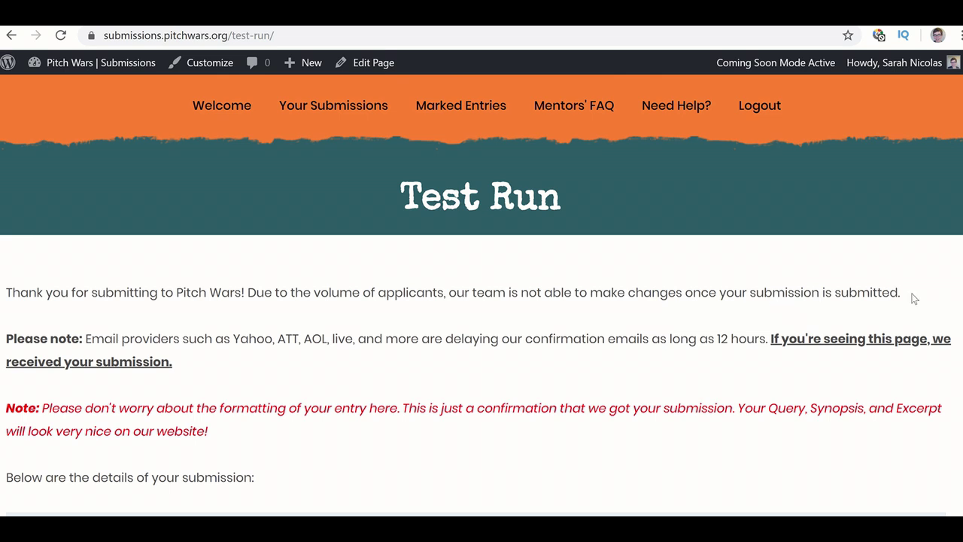
- Highlight the note that submissions are final and scroll to the submission details
left_click_drag(900, 292, 719, 294)
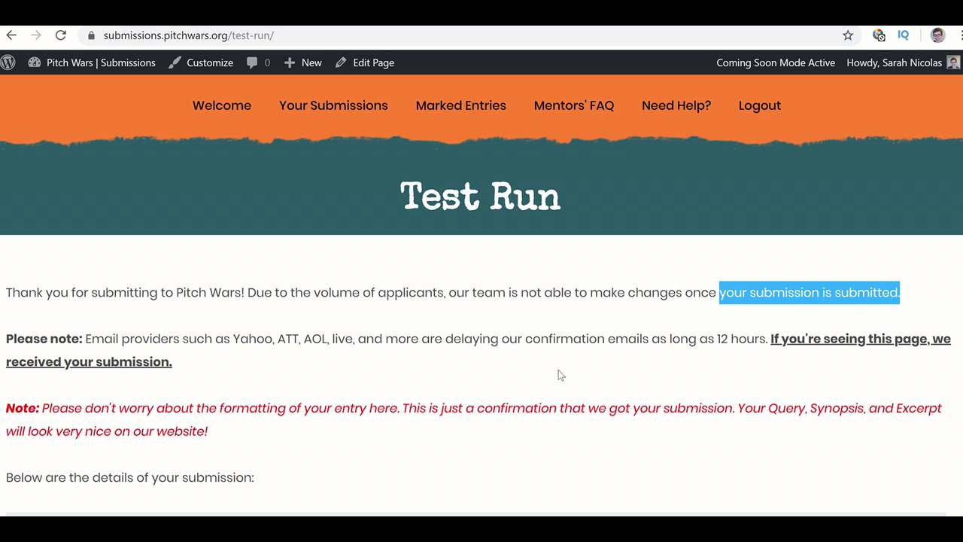
scroll(453, 323, "down", 1)
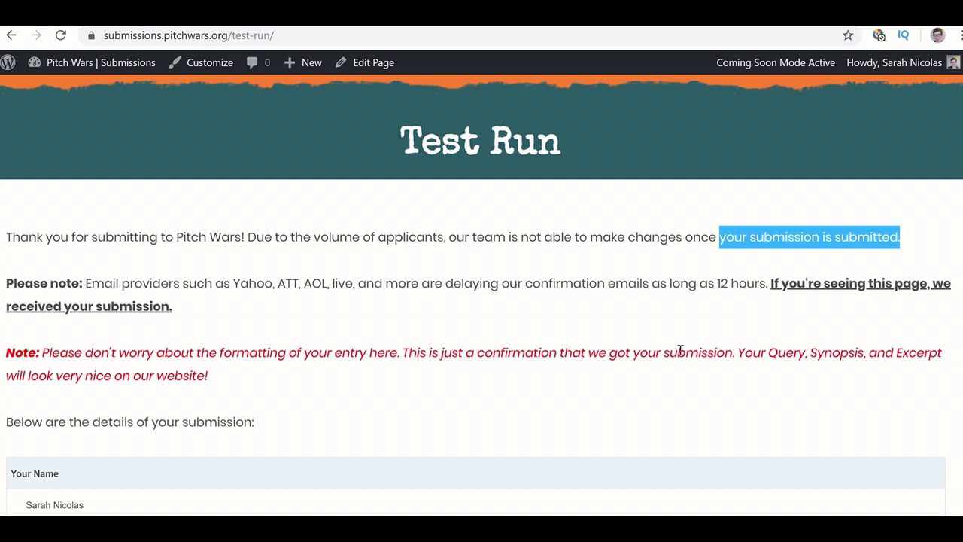
- Review the submission details on the Test Run confirmation page
scroll(680, 351, "down", 6)
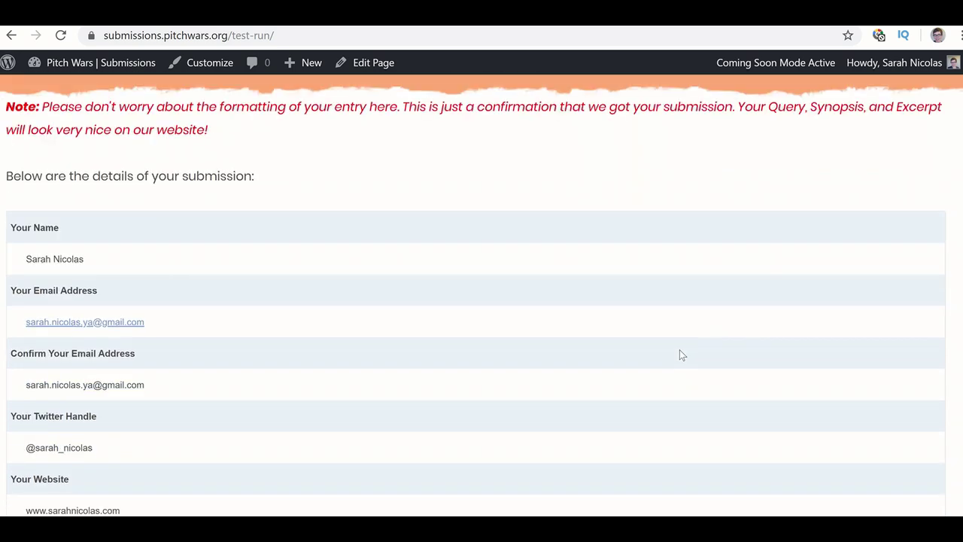
scroll(680, 355, "down", 9)
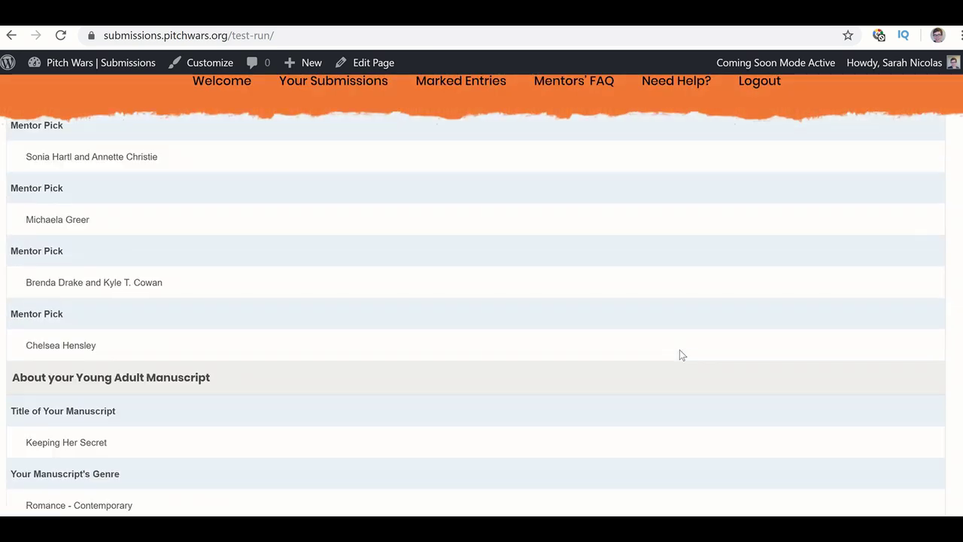
scroll(681, 353, "up", 15)
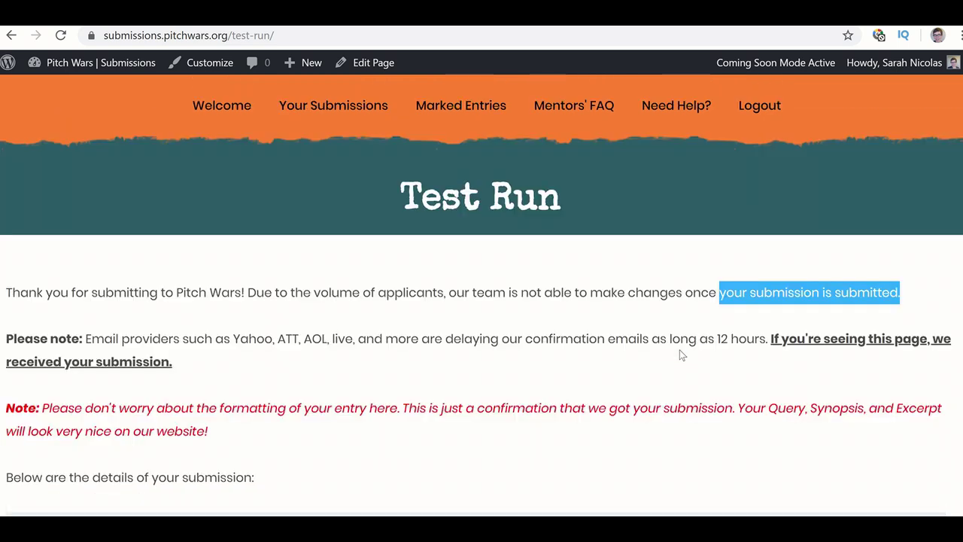
scroll(682, 355, "down", 5)
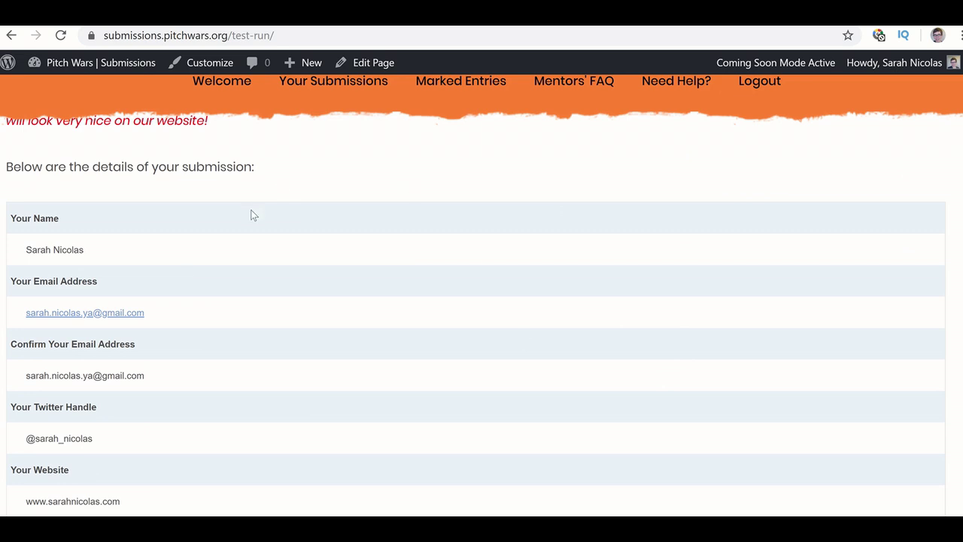
scroll(344, 205, "up", 3)
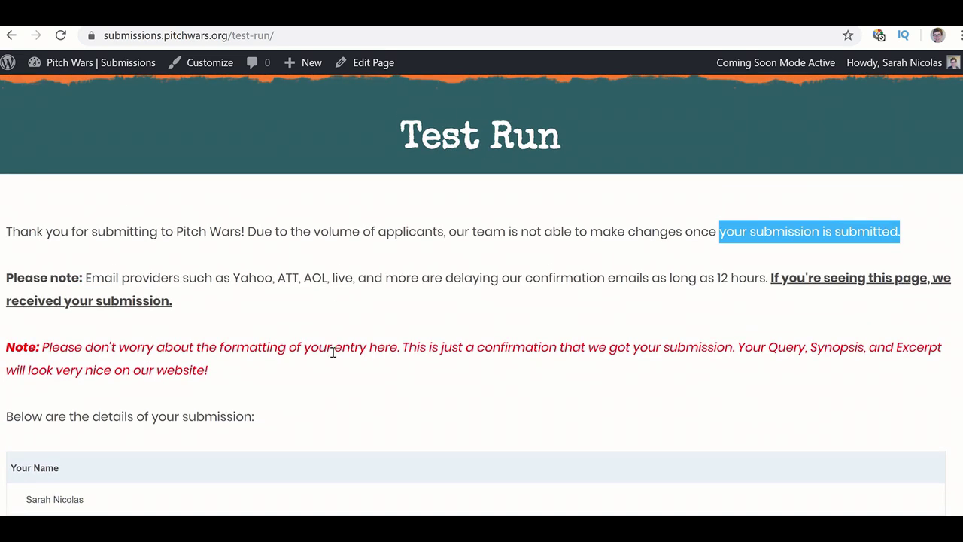
scroll(333, 352, "down", 2)
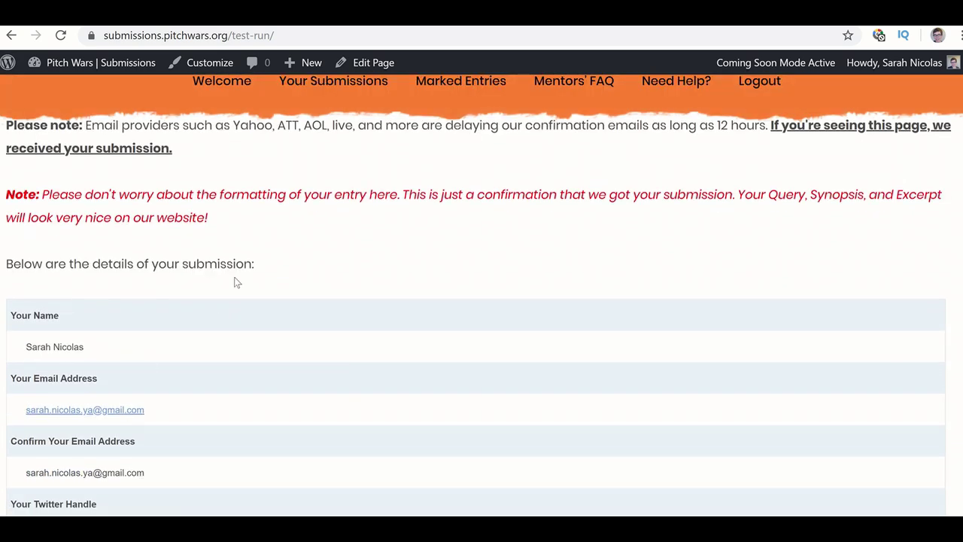
scroll(231, 394, "up", 3)
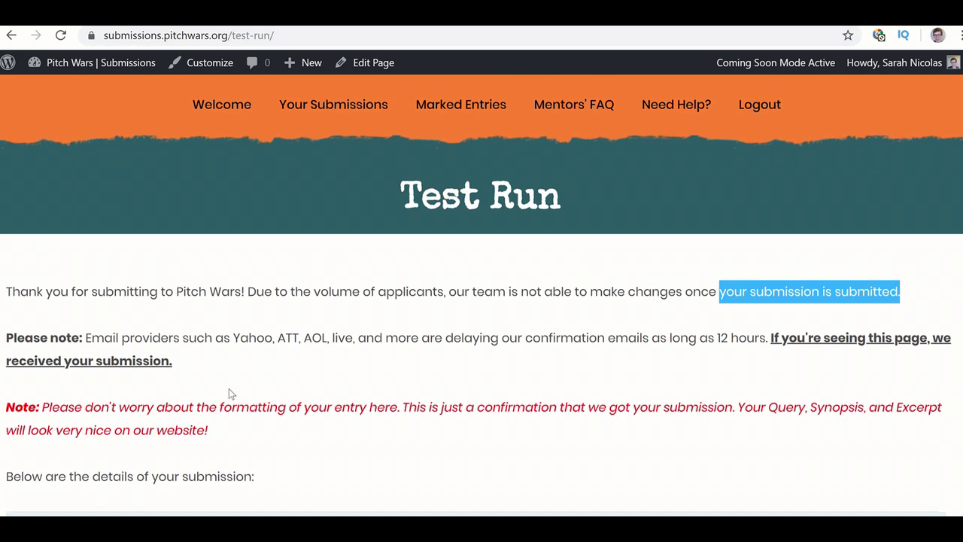
scroll(229, 389, "down", 4)
scroll(229, 388, "up", 2)
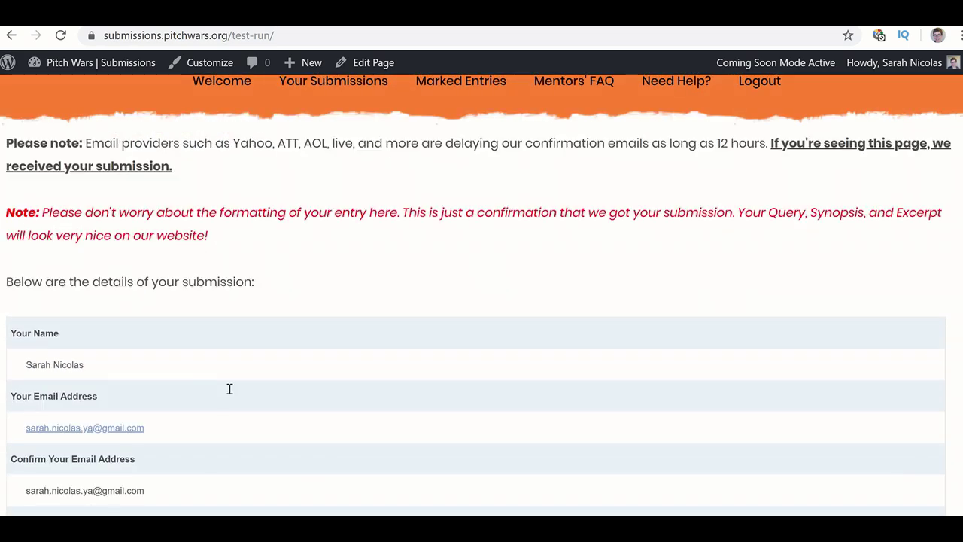
scroll(230, 389, "up", 2)
scroll(229, 389, "down", 3)
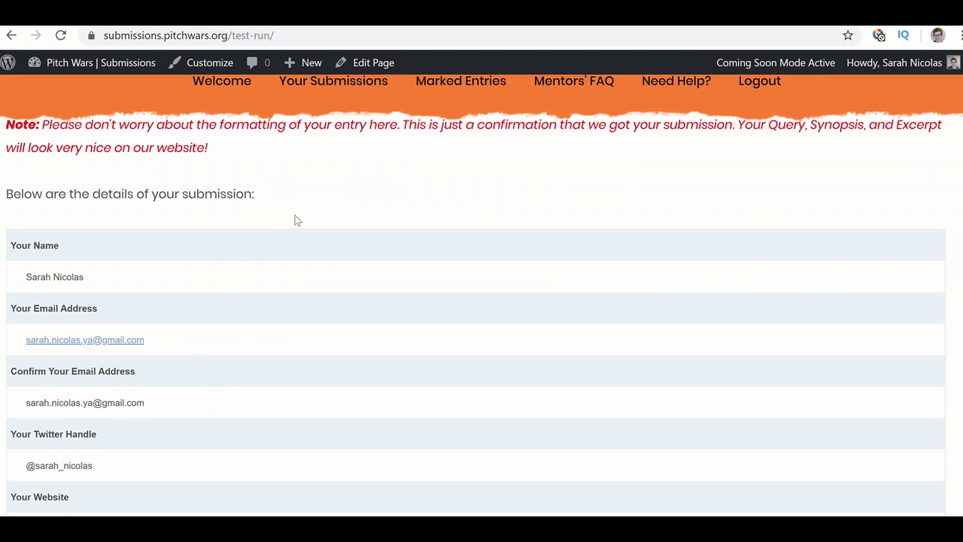
scroll(298, 220, "up", 1)
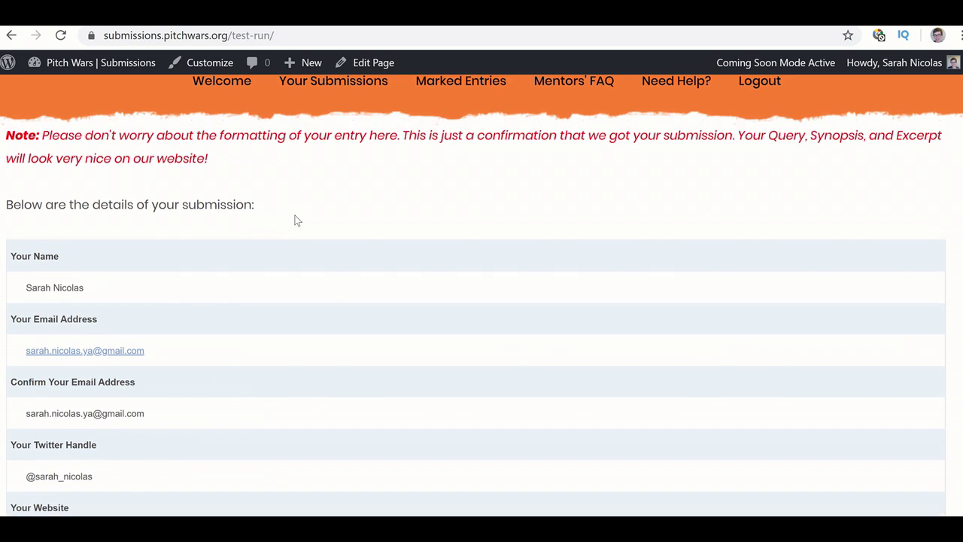
scroll(287, 194, "up", 3)
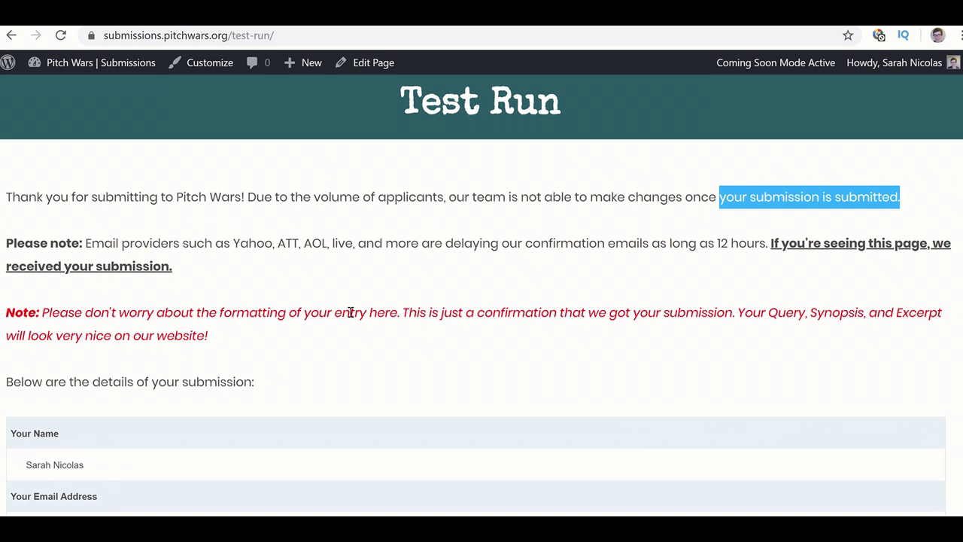
scroll(351, 311, "down", 3)
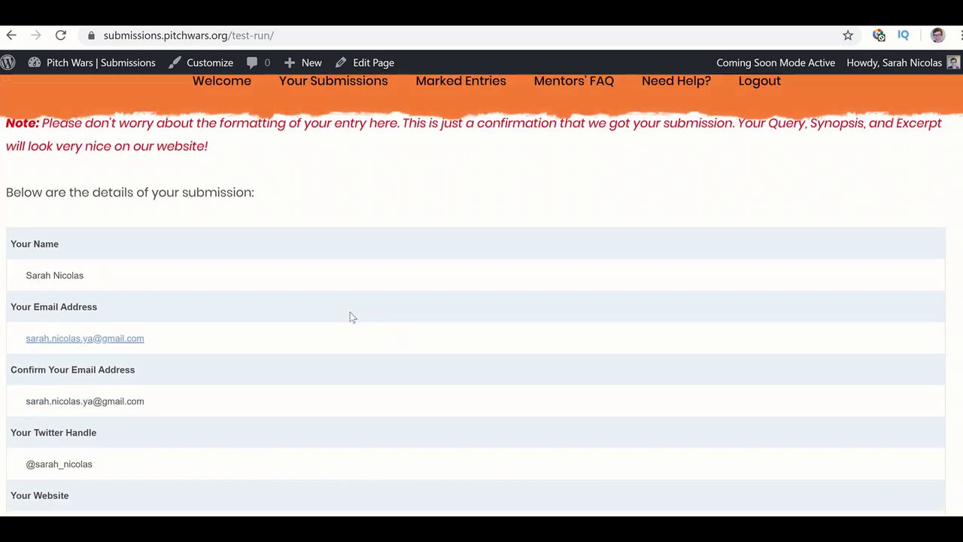
scroll(350, 312, "down", 1)
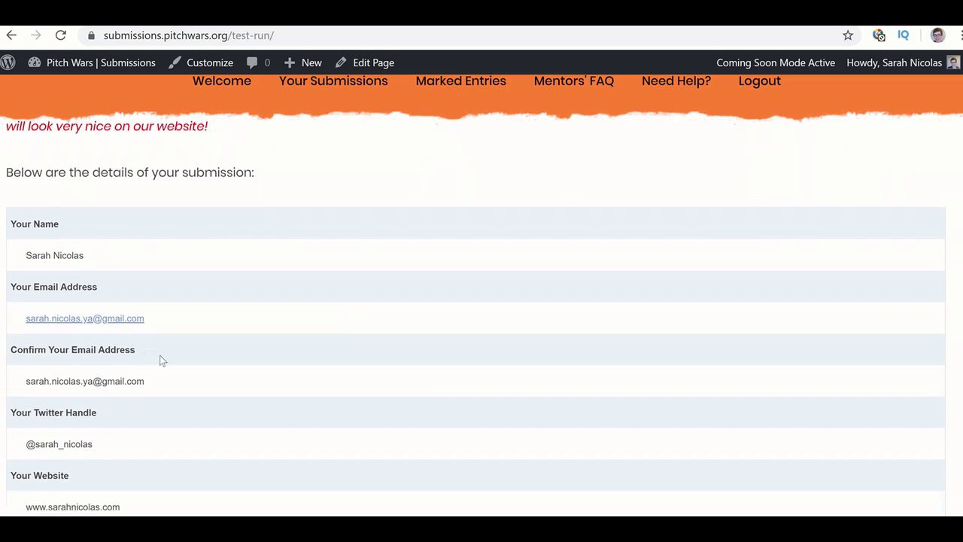
scroll(170, 353, "down", 1)
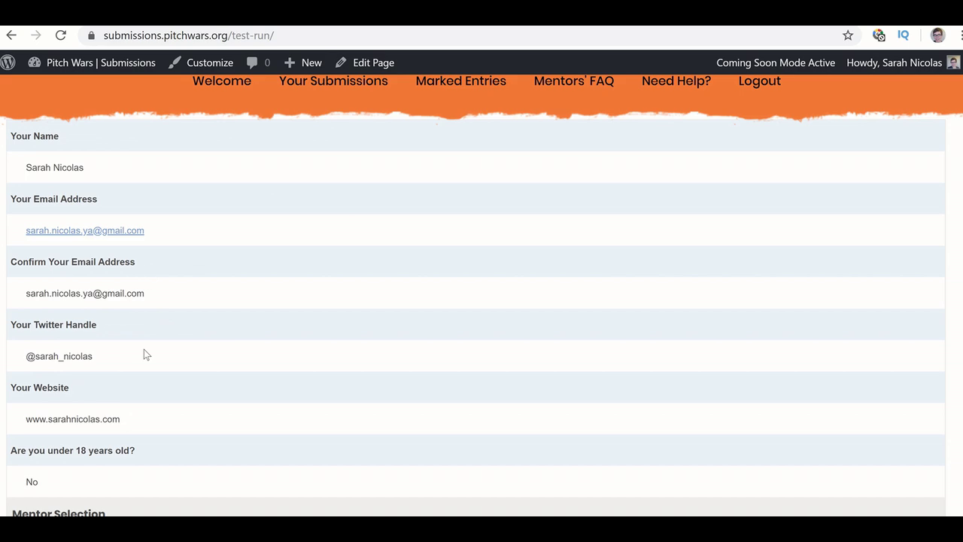
scroll(145, 351, "down", 7)
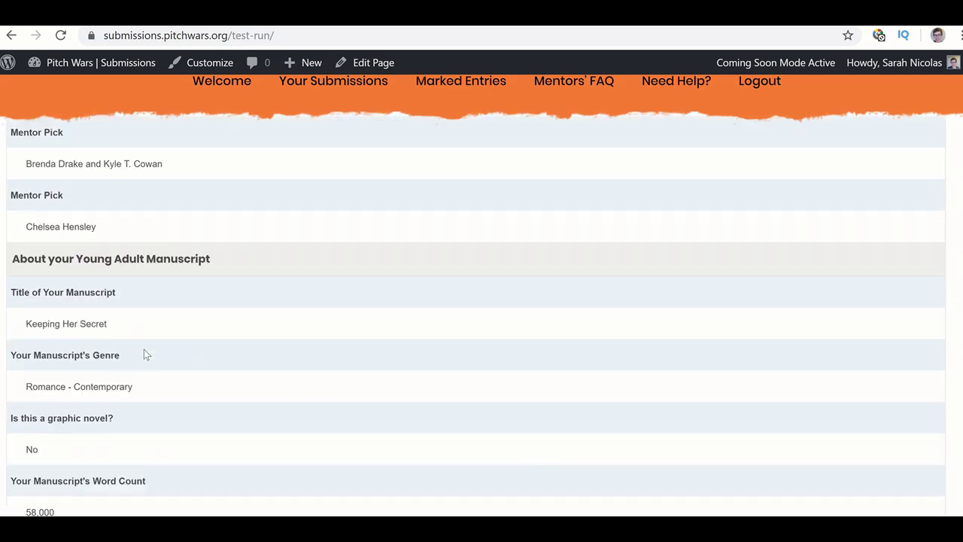
scroll(145, 350, "down", 5)
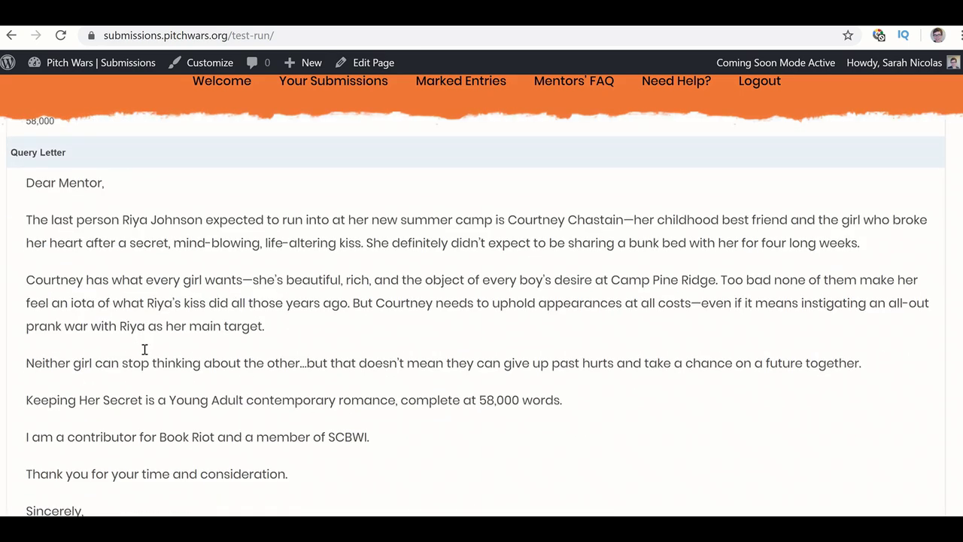
scroll(145, 349, "down", 5)
scroll(144, 349, "down", 4)
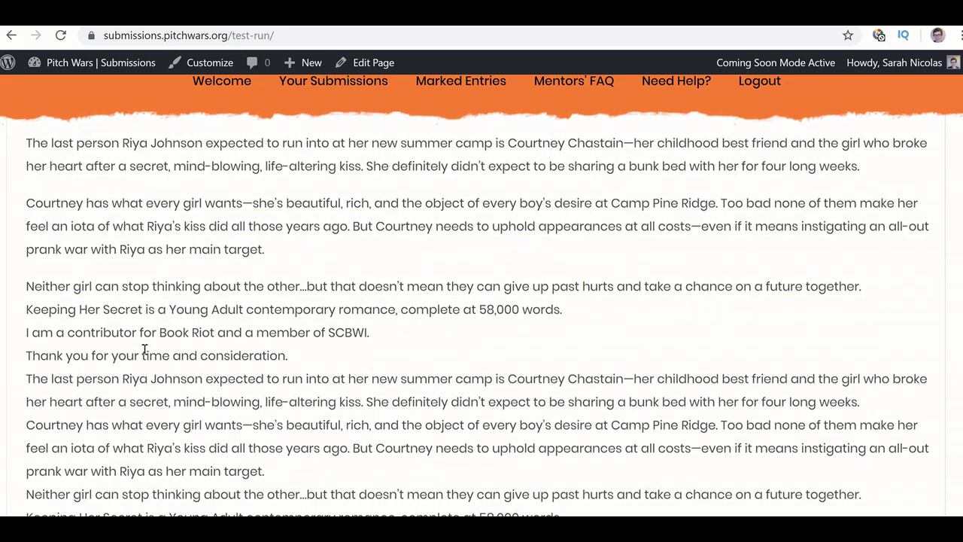
scroll(145, 351, "down", 1)
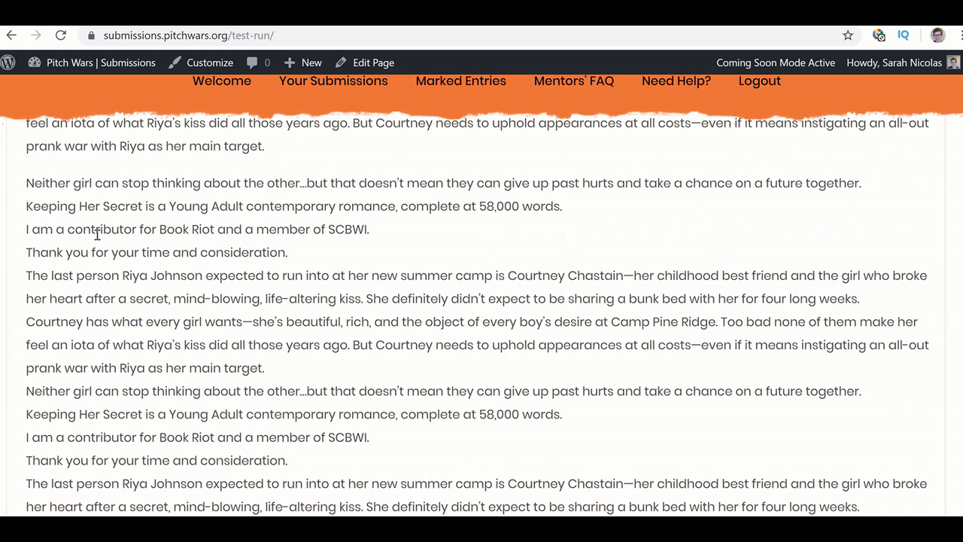
scroll(98, 235, "down", 1)
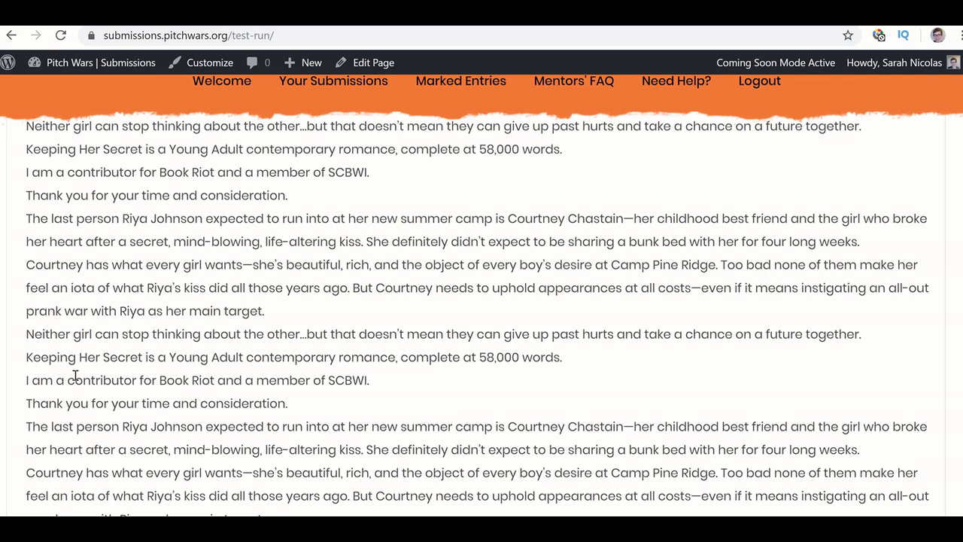
scroll(76, 375, "down", 1)
scroll(75, 375, "down", 3)
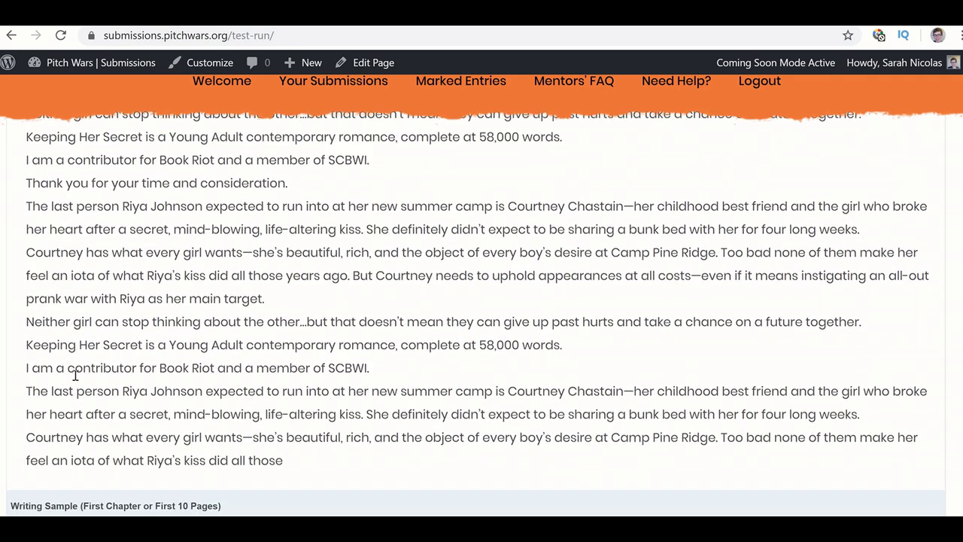
scroll(74, 375, "up", 10)
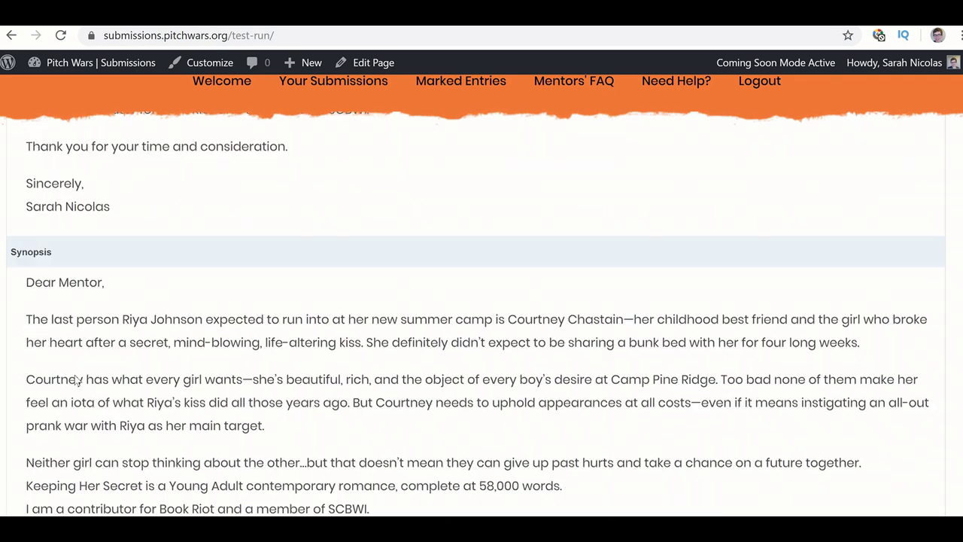
scroll(74, 374, "down", 1)
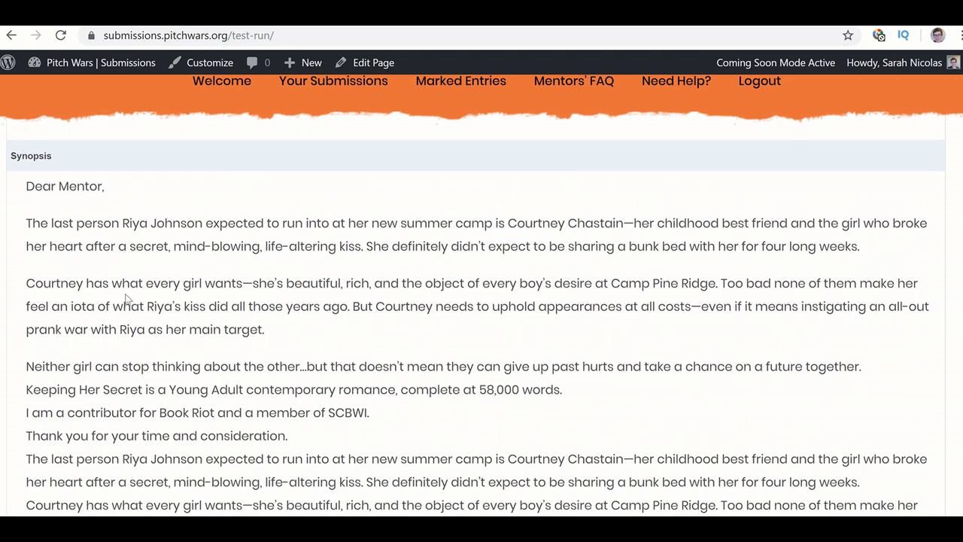
scroll(98, 277, "down", 5)
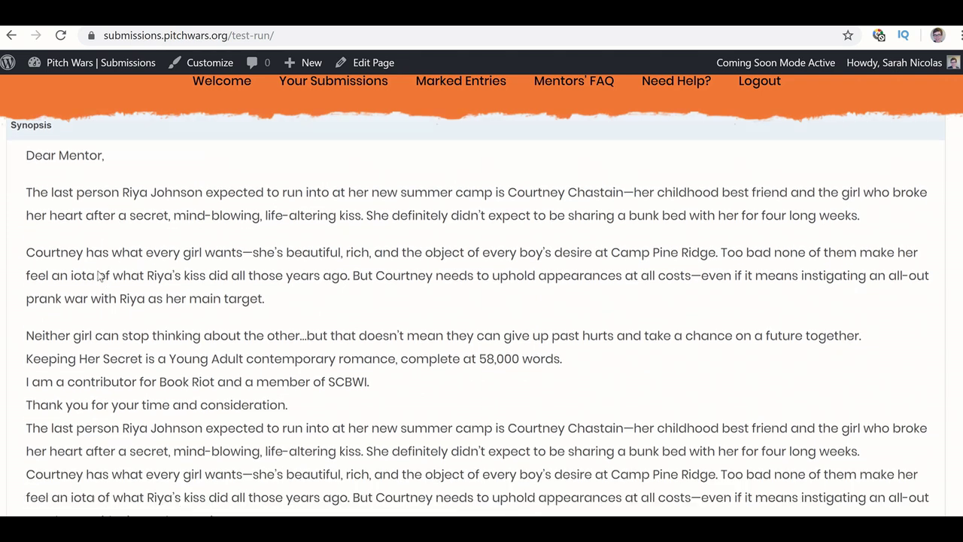
scroll(98, 276, "down", 2)
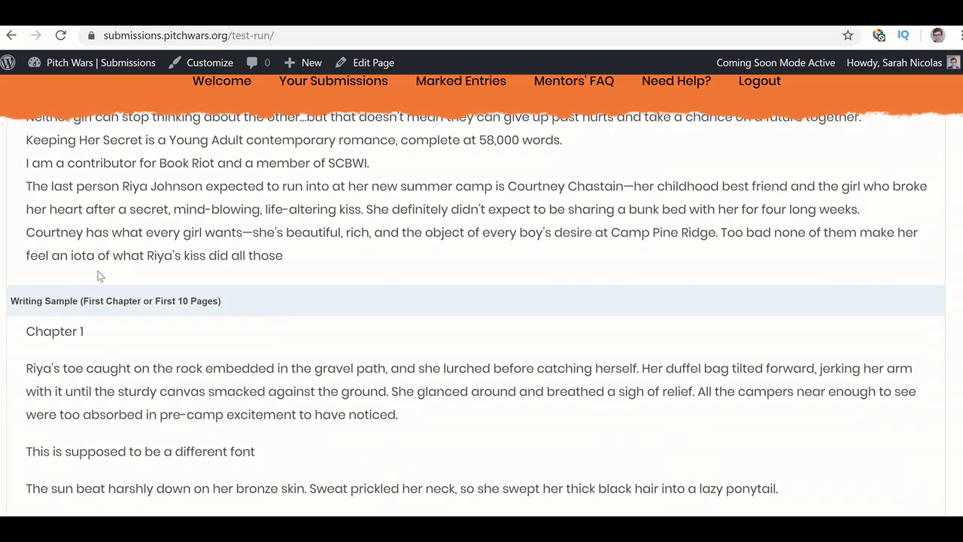
scroll(97, 273, "down", 2)
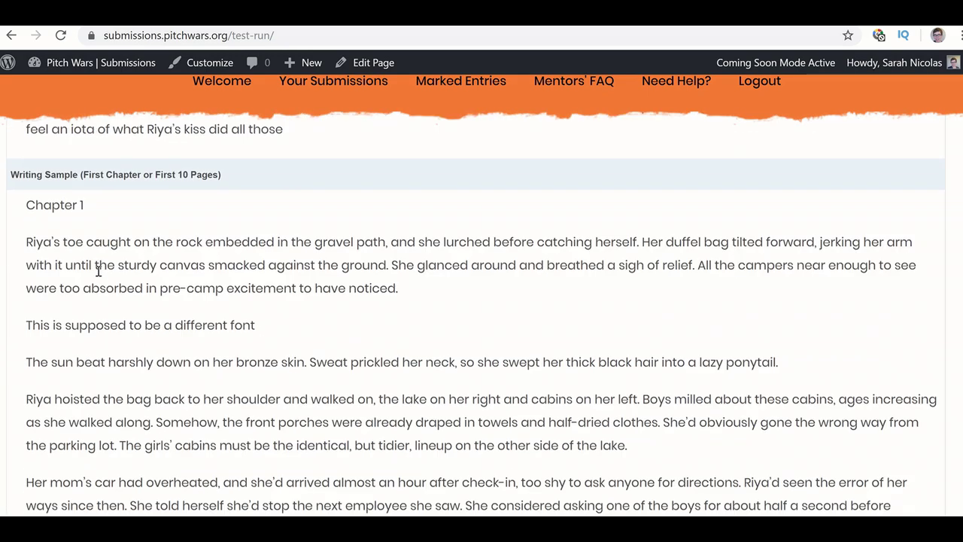
scroll(98, 272, "down", 20)
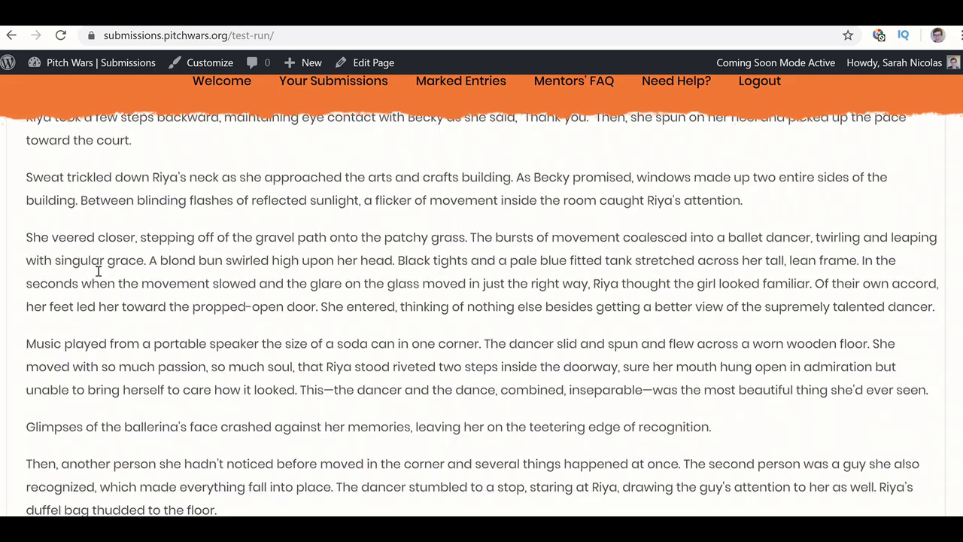
scroll(98, 276, "down", 20)
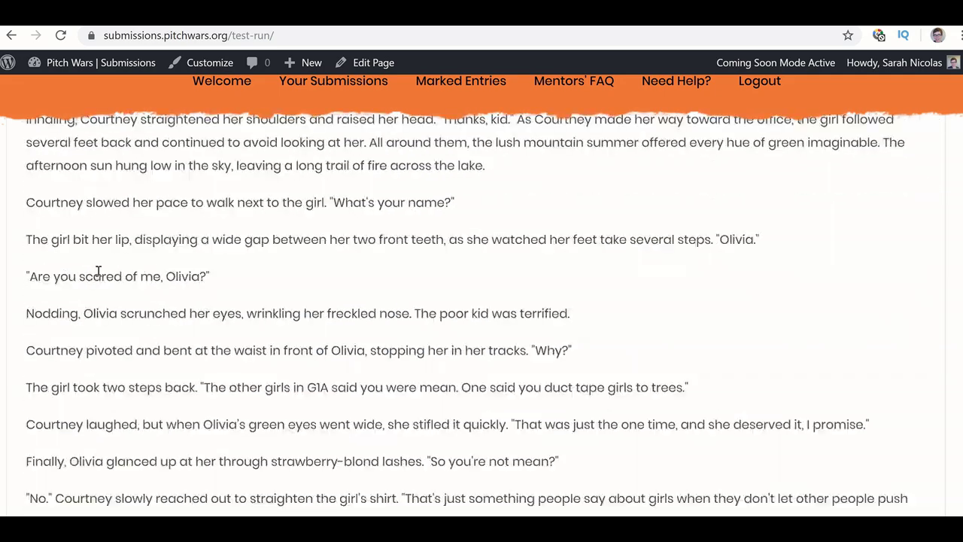
scroll(97, 275, "down", 20)
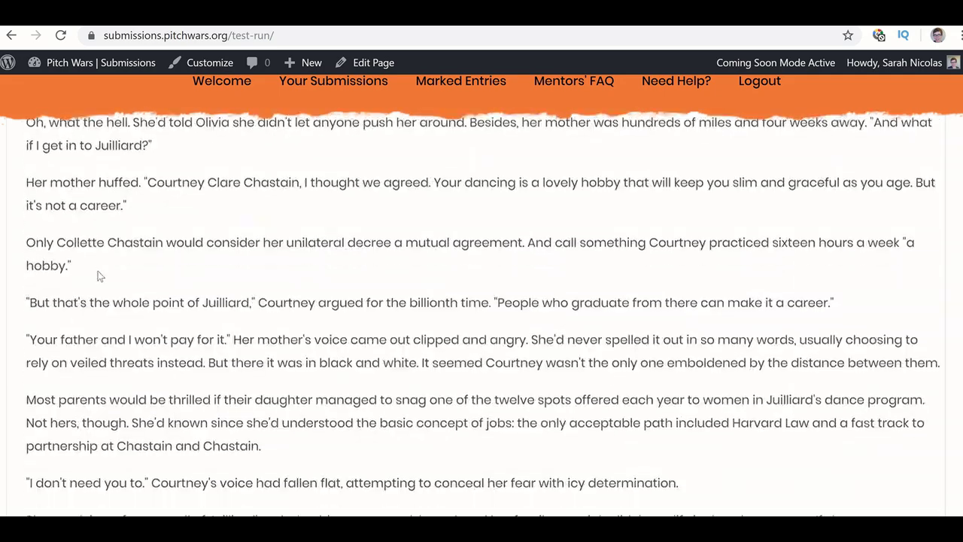
scroll(98, 273, "down", 15)
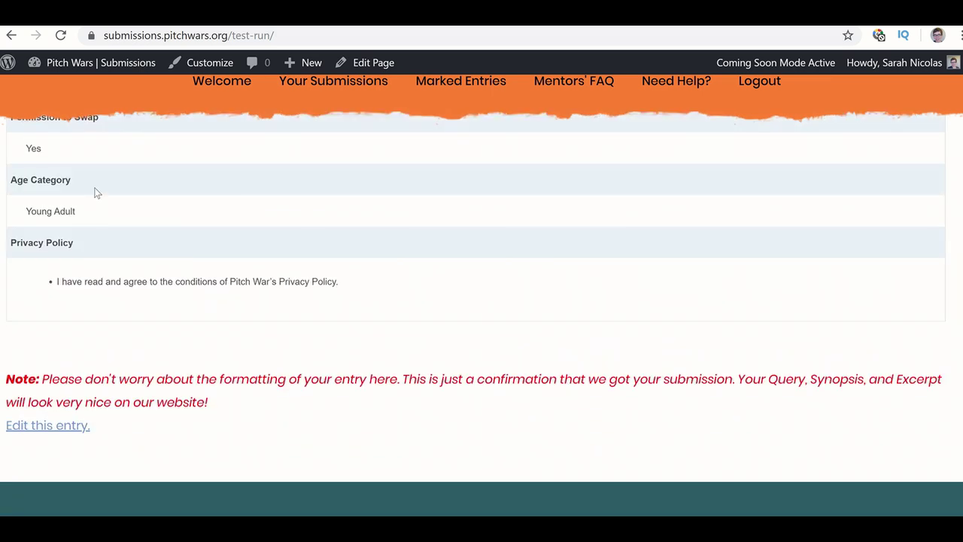
scroll(95, 192, "up", 2)
scroll(95, 192, "down", 5)
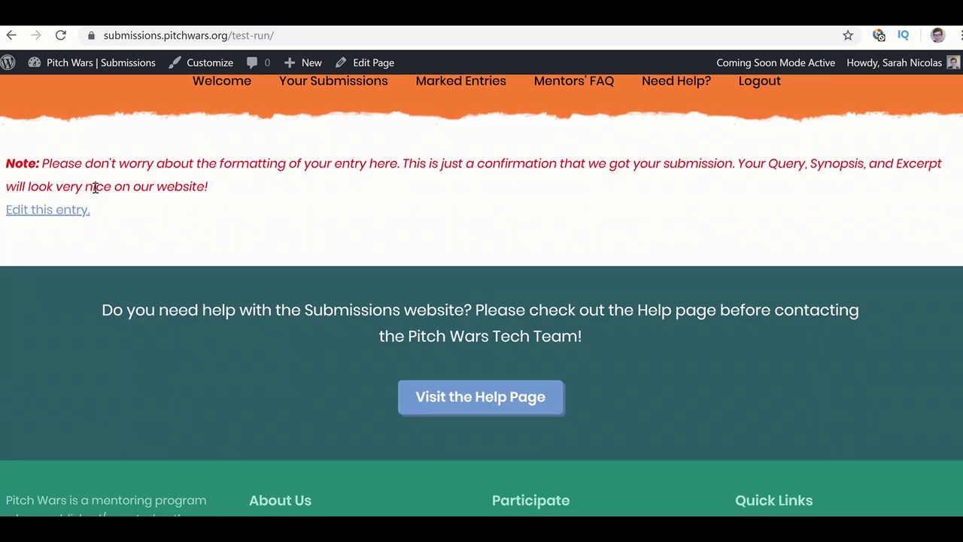
scroll(381, 245, "up", 20)
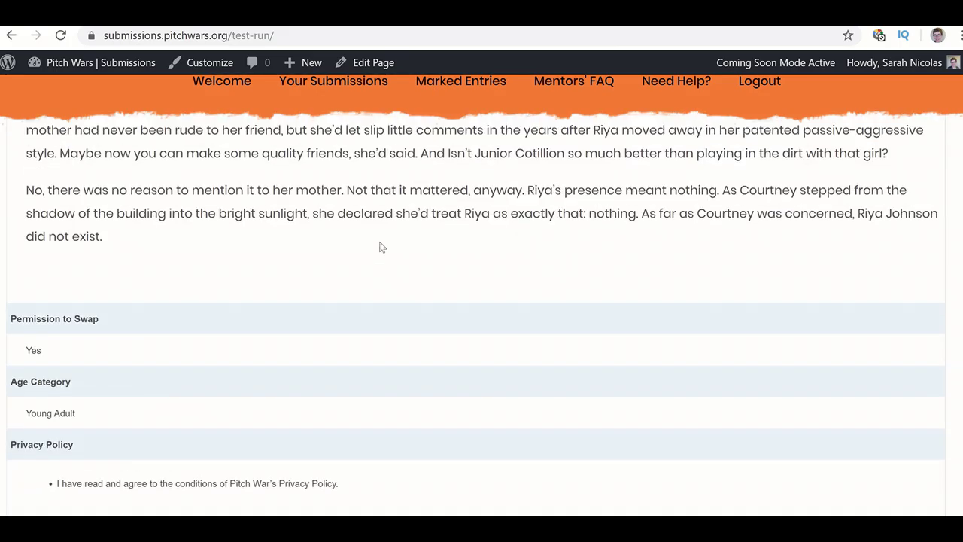
scroll(381, 247, "up", 20)
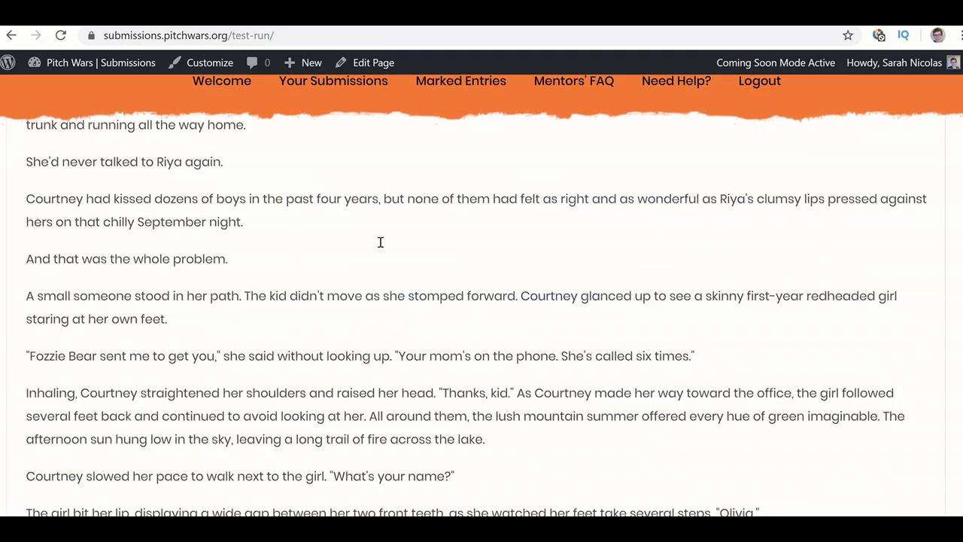
scroll(381, 247, "up", 20)
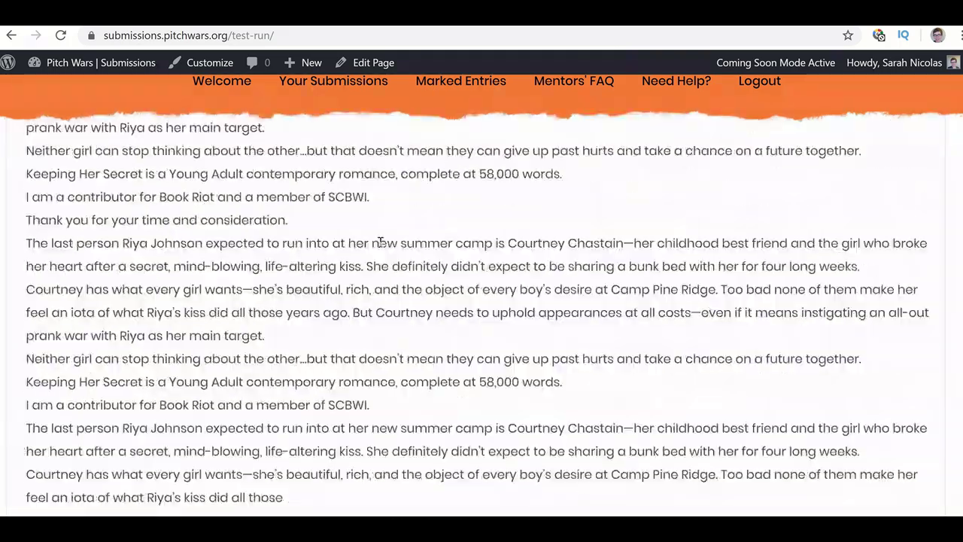
- Clear the highlighted confirmation sentence and switch to the Gmail inbox
scroll(381, 246, "up", 5)
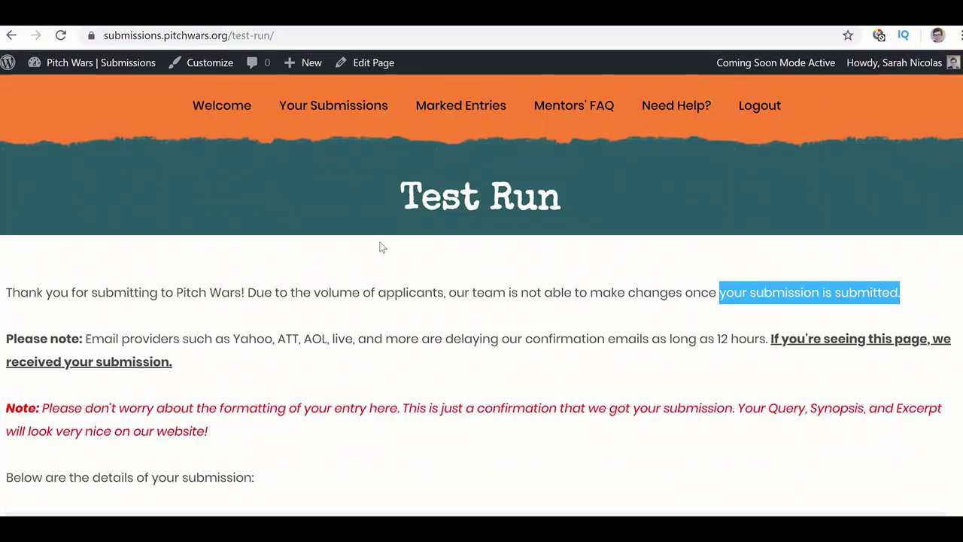
scroll(39, 316, "down", 3)
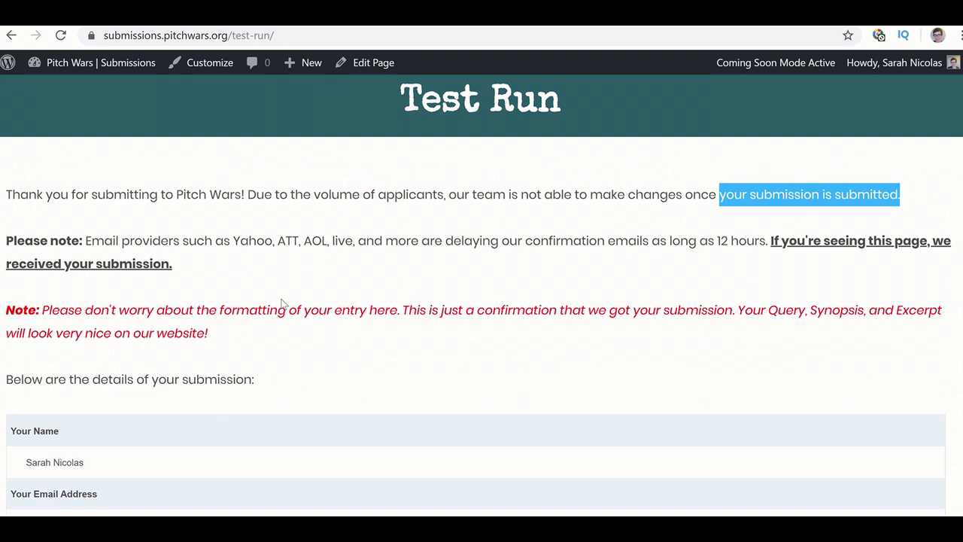
left_click(442, 346)
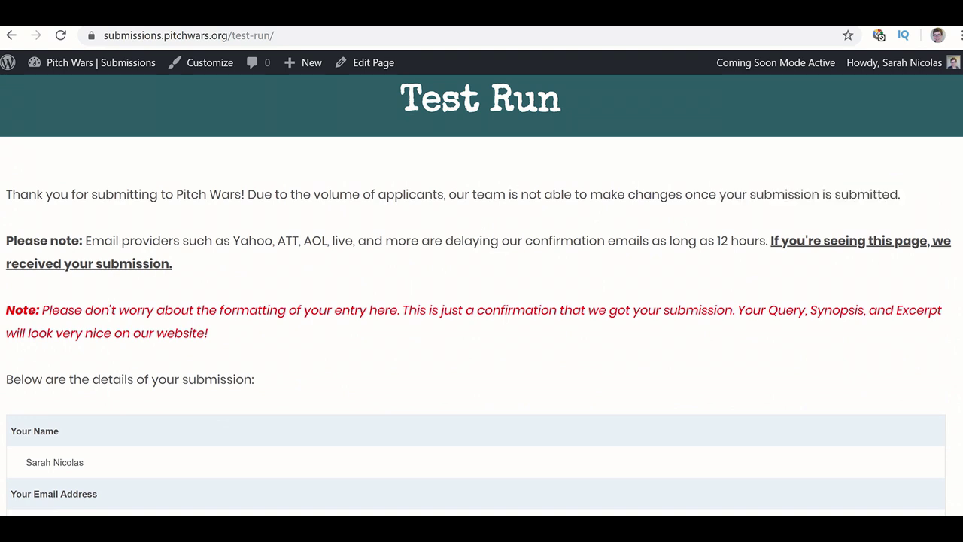
left_click(557, 14)
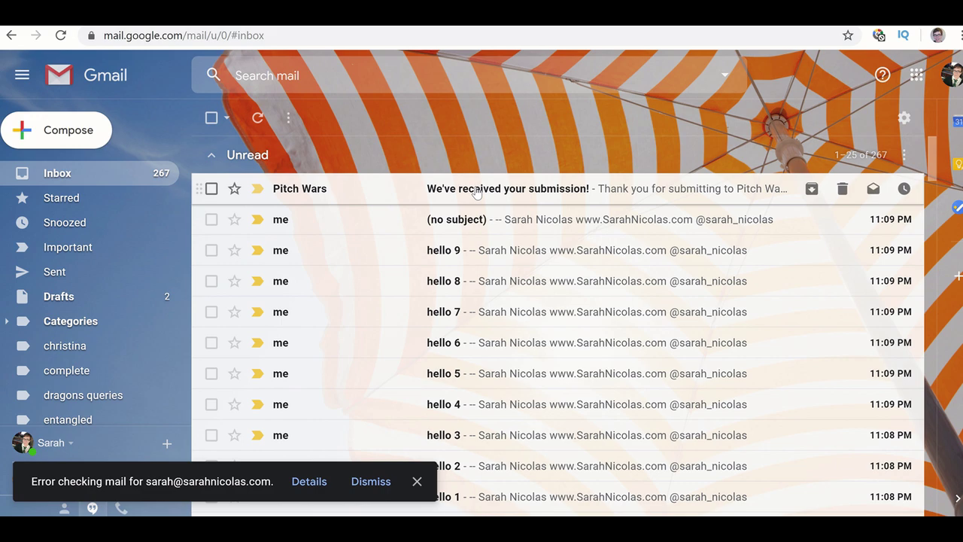
- Read the whole 'We've received your submission!' email, then return to the Test Run page
left_click(475, 190)
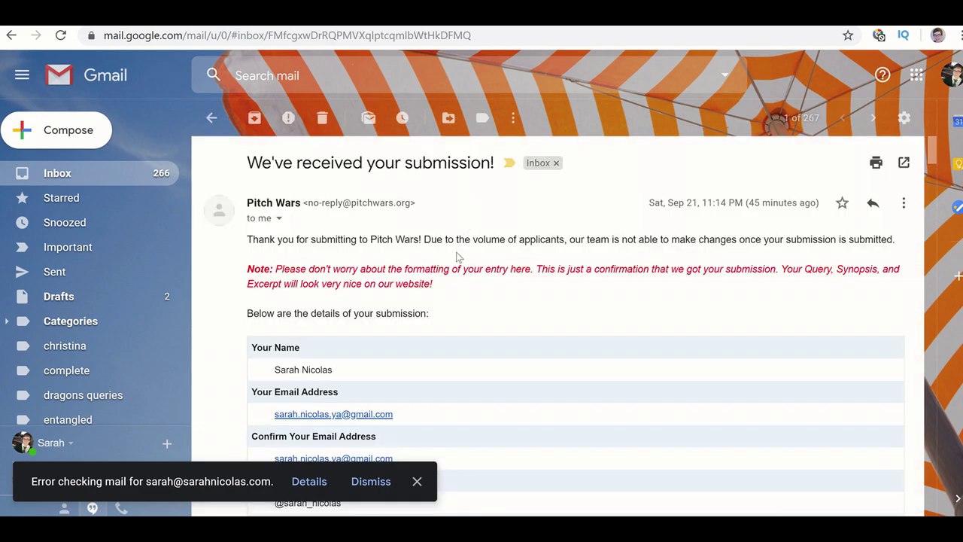
scroll(457, 258, "down", 12)
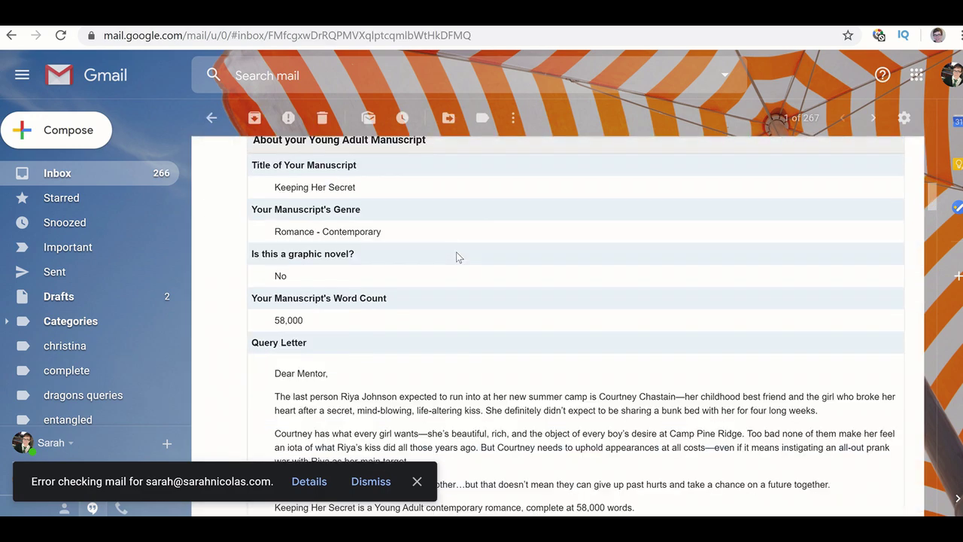
scroll(457, 257, "down", 15)
scroll(457, 254, "down", 15)
scroll(457, 258, "down", 4)
scroll(317, 294, "up", 6)
scroll(322, 310, "down", 20)
scroll(322, 307, "down", 15)
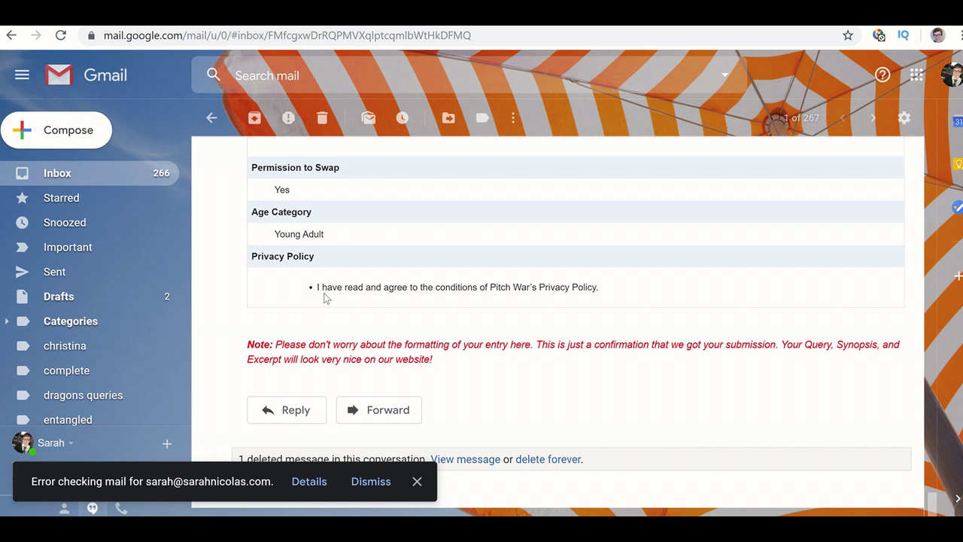
key("ctrl+Tab")
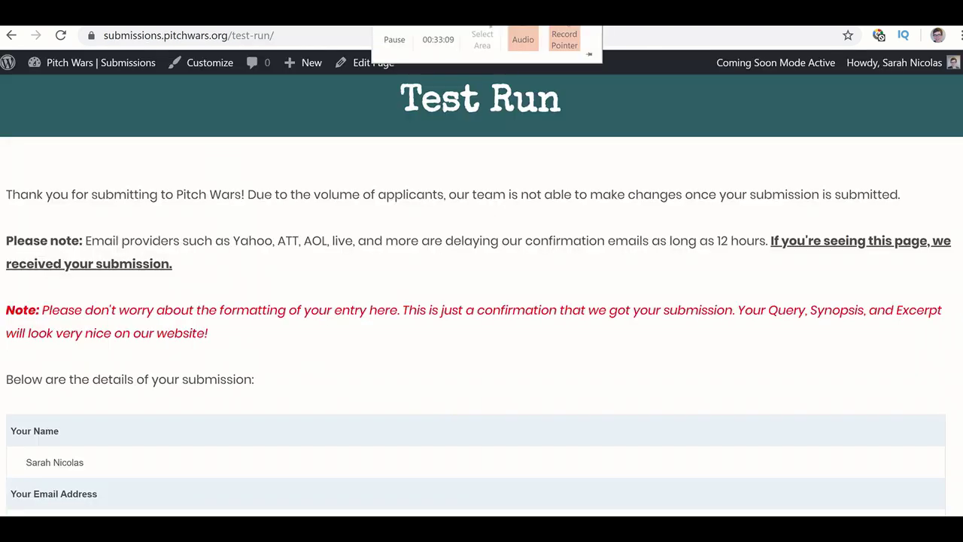
scroll(382, 320, "down", 5)
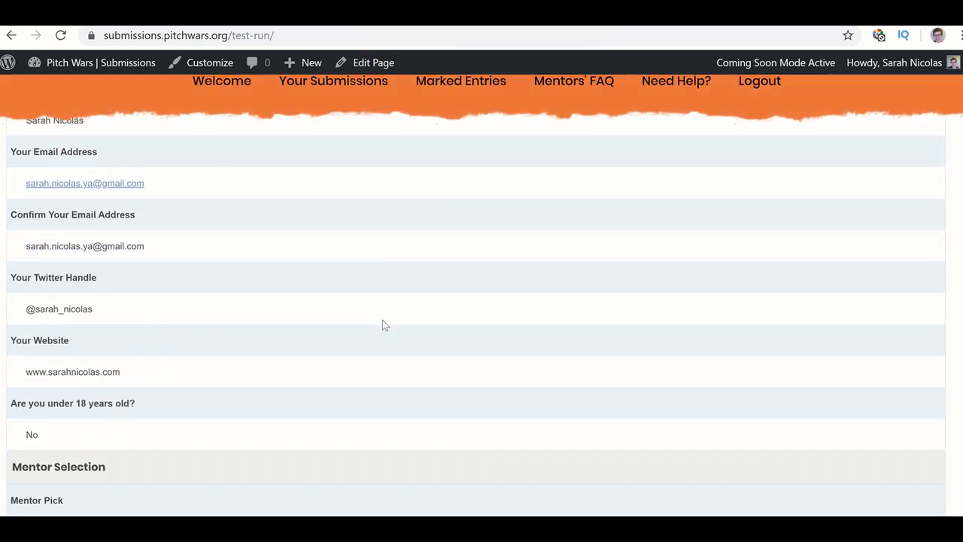
scroll(382, 321, "up", 6)
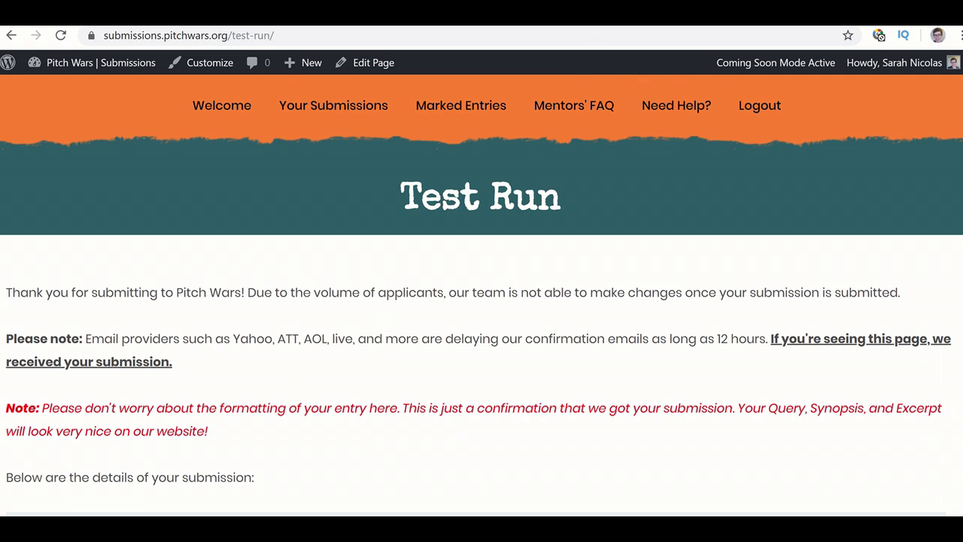
scroll(365, 385, "down", 4)
scroll(367, 390, "down", 3)
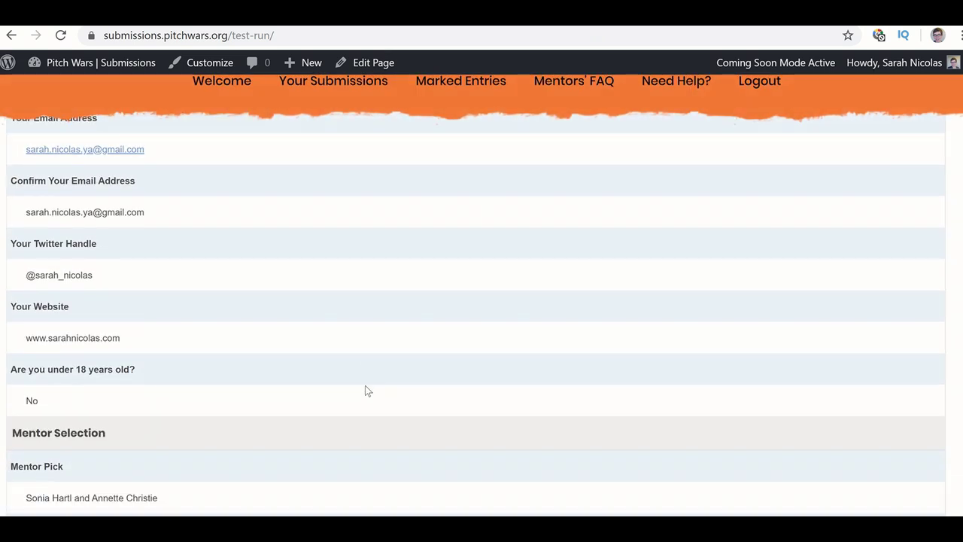
scroll(367, 390, "up", 6)
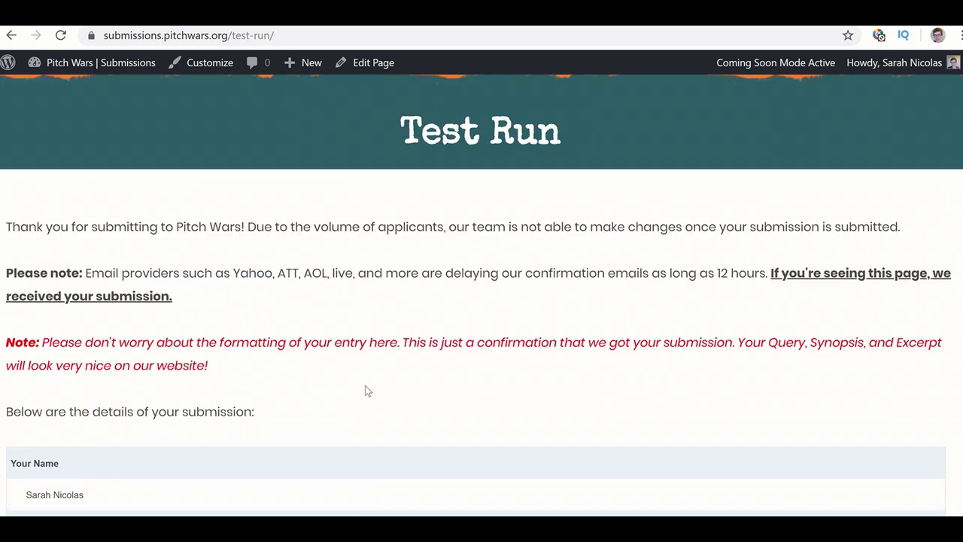
scroll(367, 390, "down", 3)
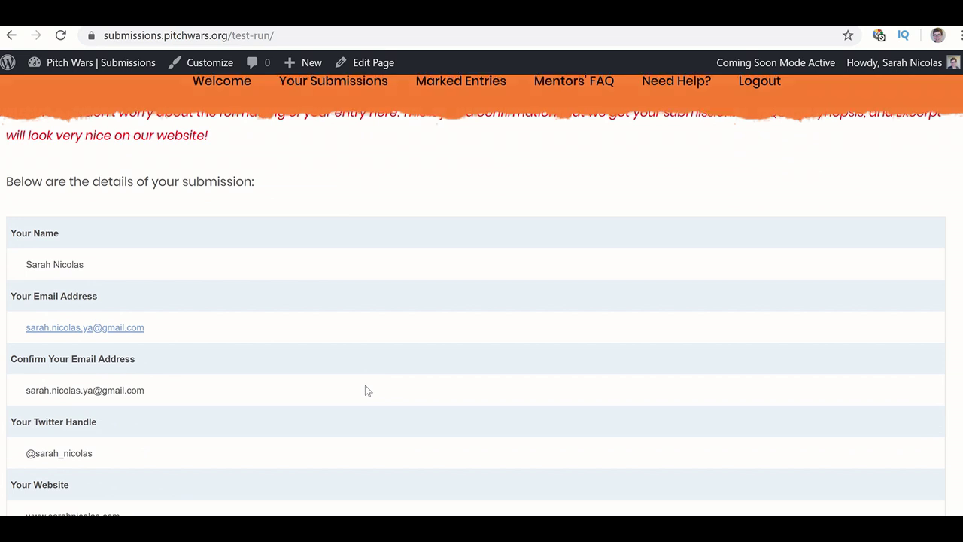
scroll(367, 391, "down", 2)
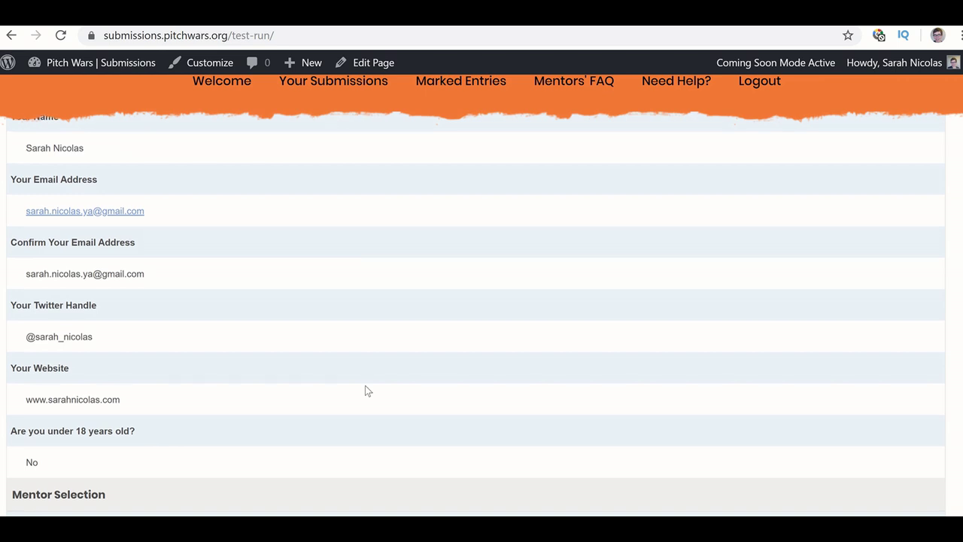
scroll(366, 391, "up", 6)
scroll(366, 390, "down", 5)
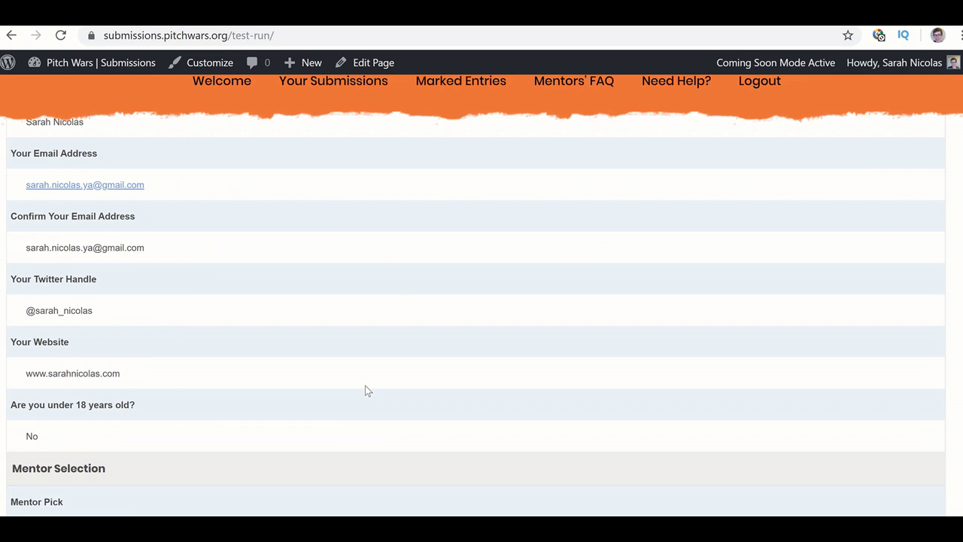
scroll(366, 390, "down", 9)
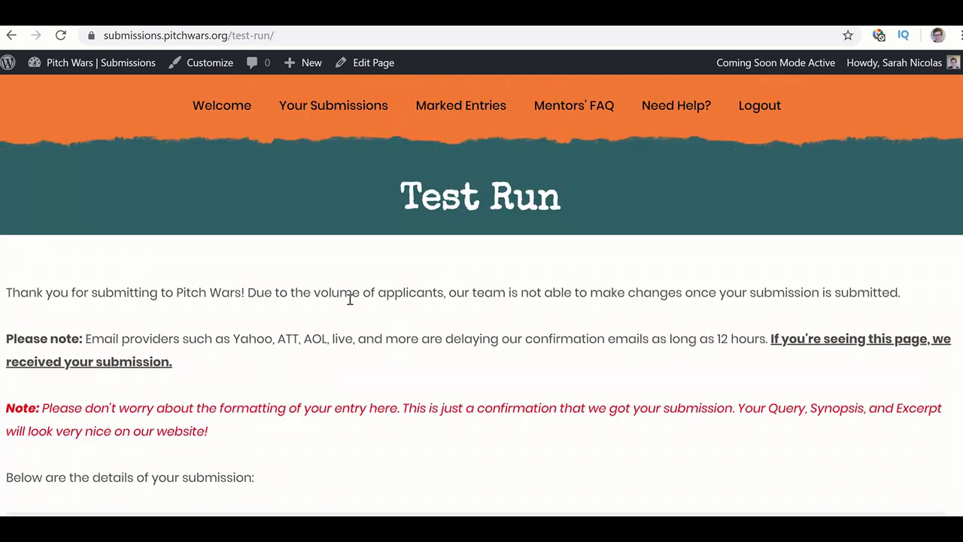